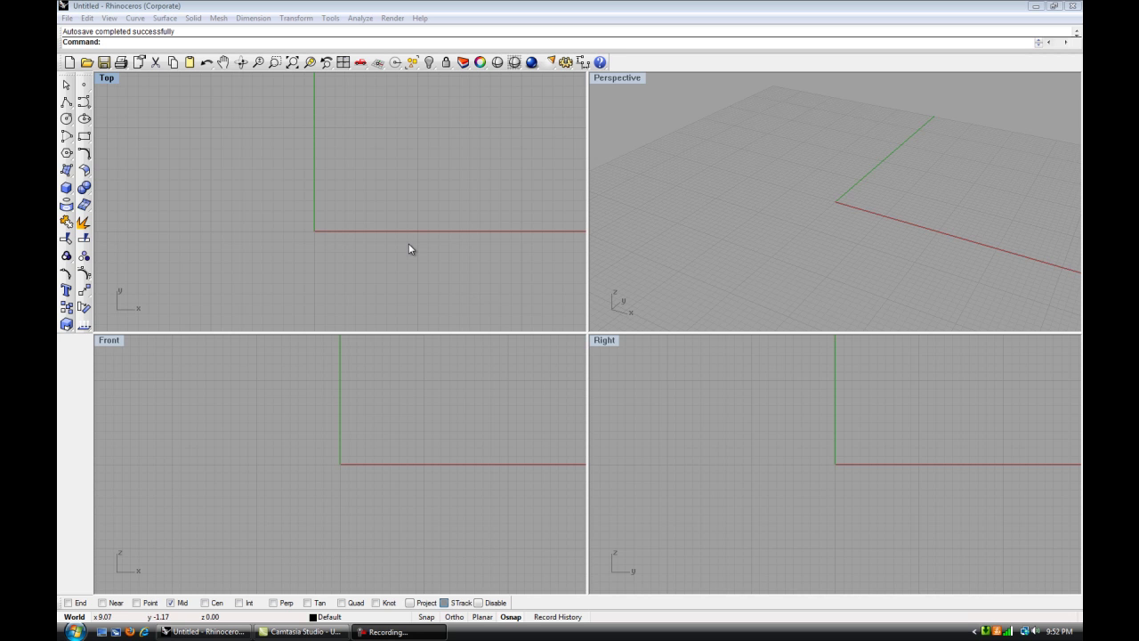
# Draw a degree-3 control point curve with six points in the Front view, rising to a crest, dipping, and rising again
pyautogui.moveTo(389, 224); pyautogui.dragTo(424, 256, button='right')
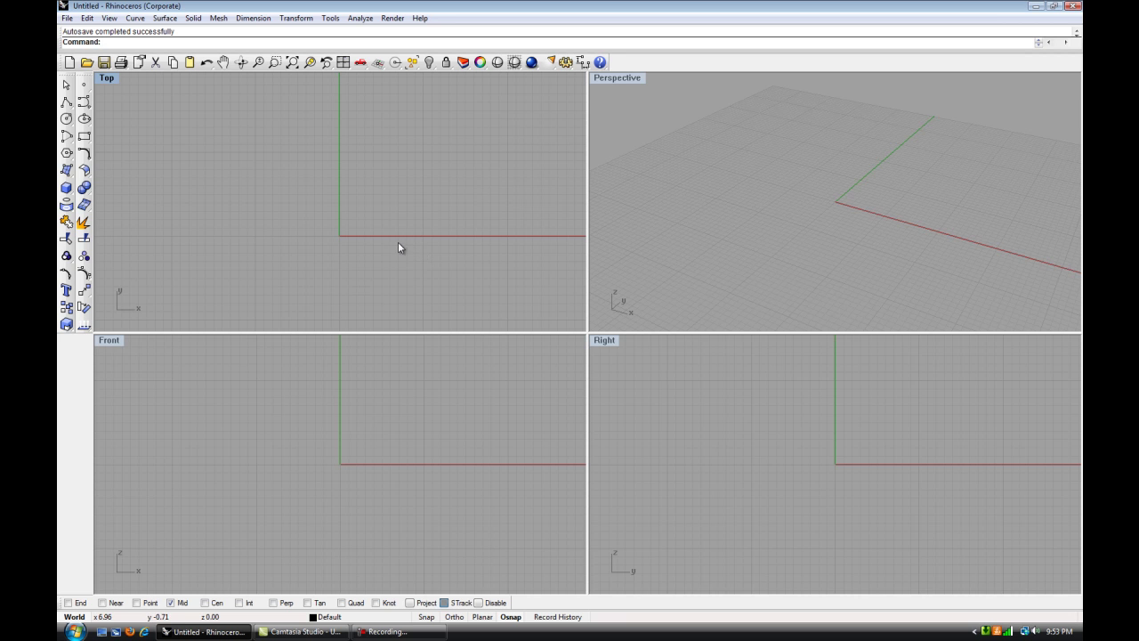
pyautogui.click(317, 371)
pyautogui.doubleClick(110, 340)
pyautogui.moveTo(602, 290); pyautogui.dragTo(492, 313, button='right')
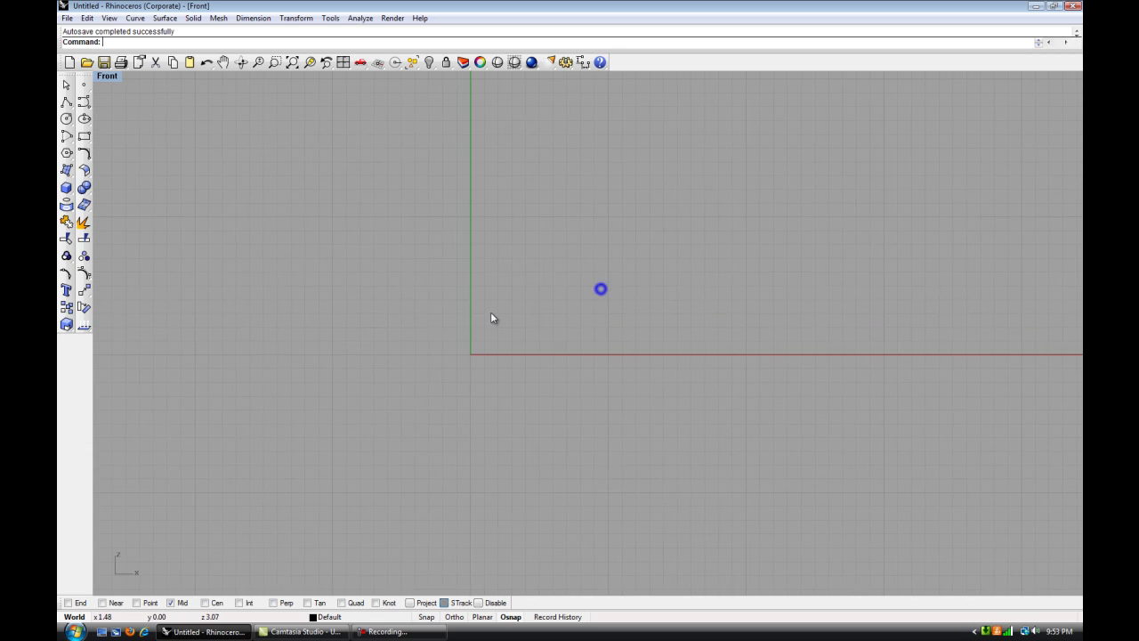
pyautogui.click(83, 103)
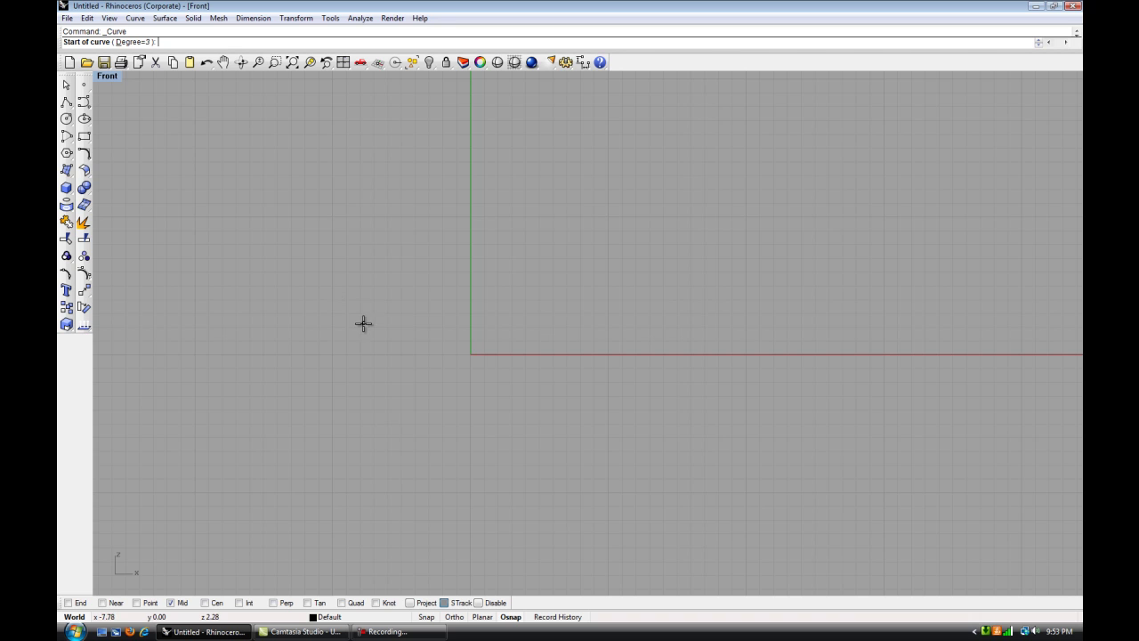
pyautogui.click(295, 340)
pyautogui.click(396, 251)
pyautogui.click(603, 250)
pyautogui.click(676, 331)
pyautogui.click(851, 338)
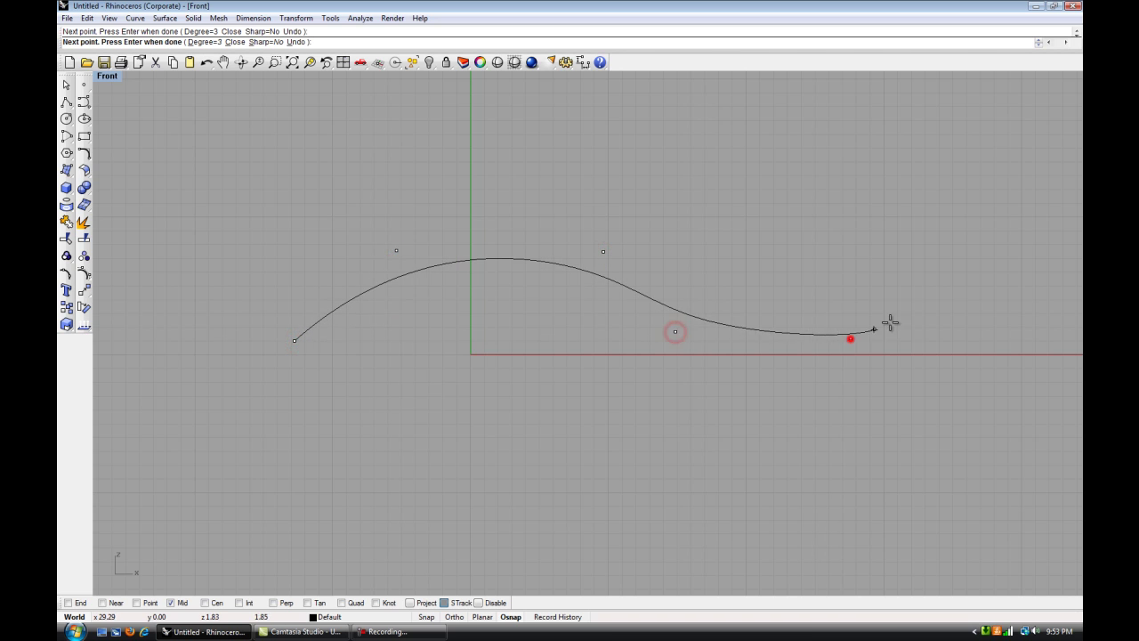
pyautogui.click(1006, 234)
pyautogui.rightClick(1029, 225)
# Show the curve's control points and reshape it with a higher crest, a deeper dip and a farther, higher right end
pyautogui.moveTo(720, 263); pyautogui.dragTo(615, 267, button='right')
pyautogui.click(632, 290)
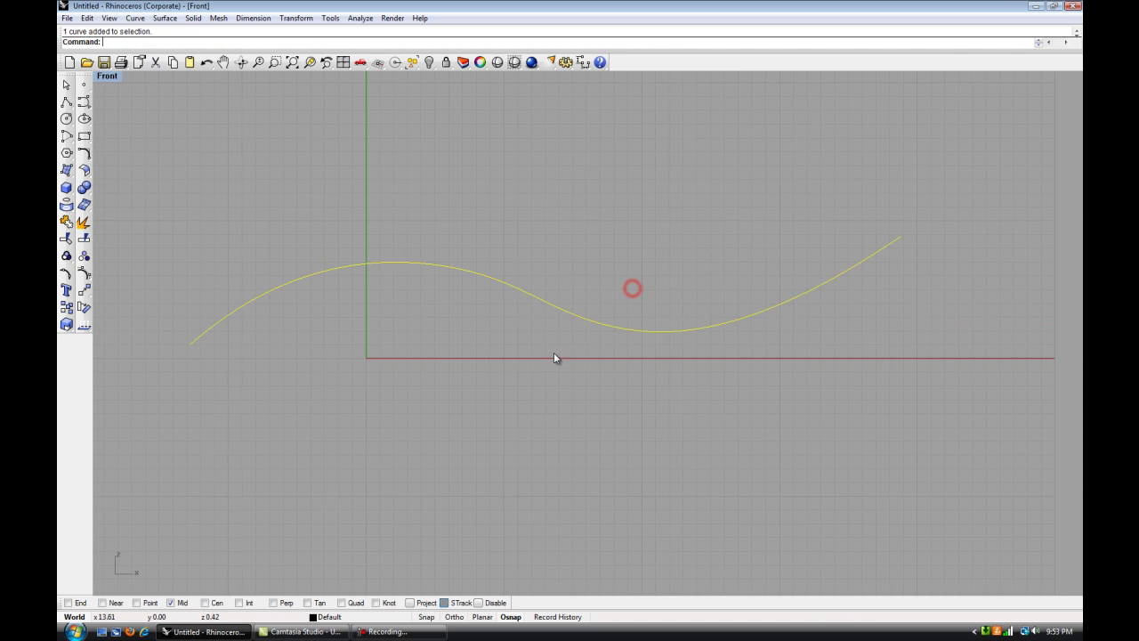
pyautogui.click(86, 275)
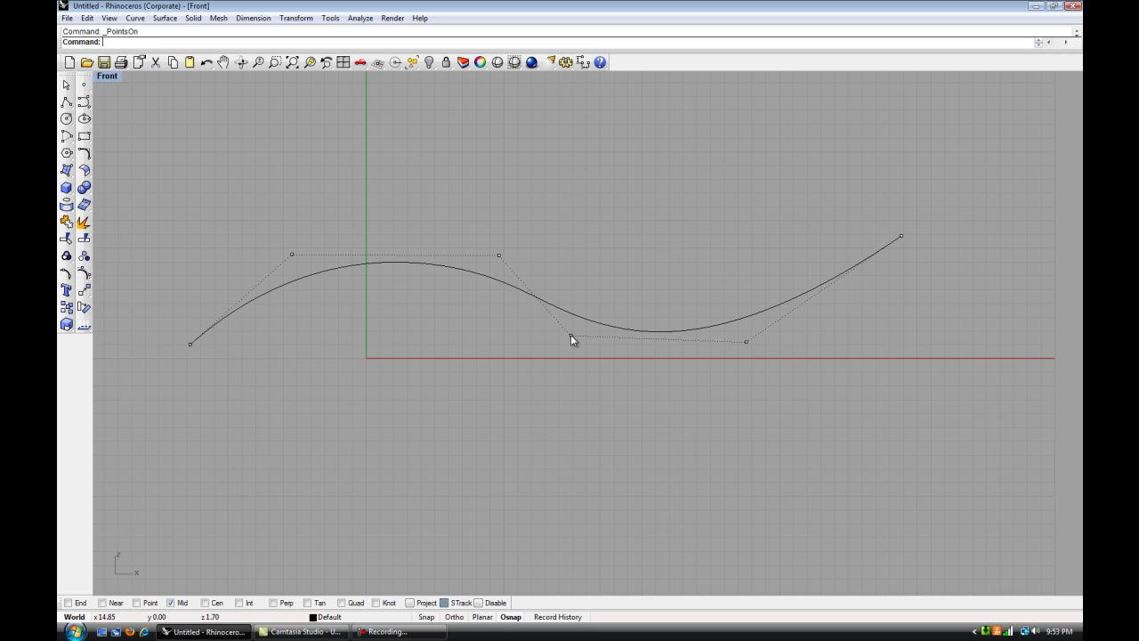
pyautogui.moveTo(571, 335); pyautogui.dragTo(554, 378)
pyautogui.moveTo(745, 346); pyautogui.dragTo(789, 345)
pyautogui.moveTo(902, 236); pyautogui.dragTo(942, 218)
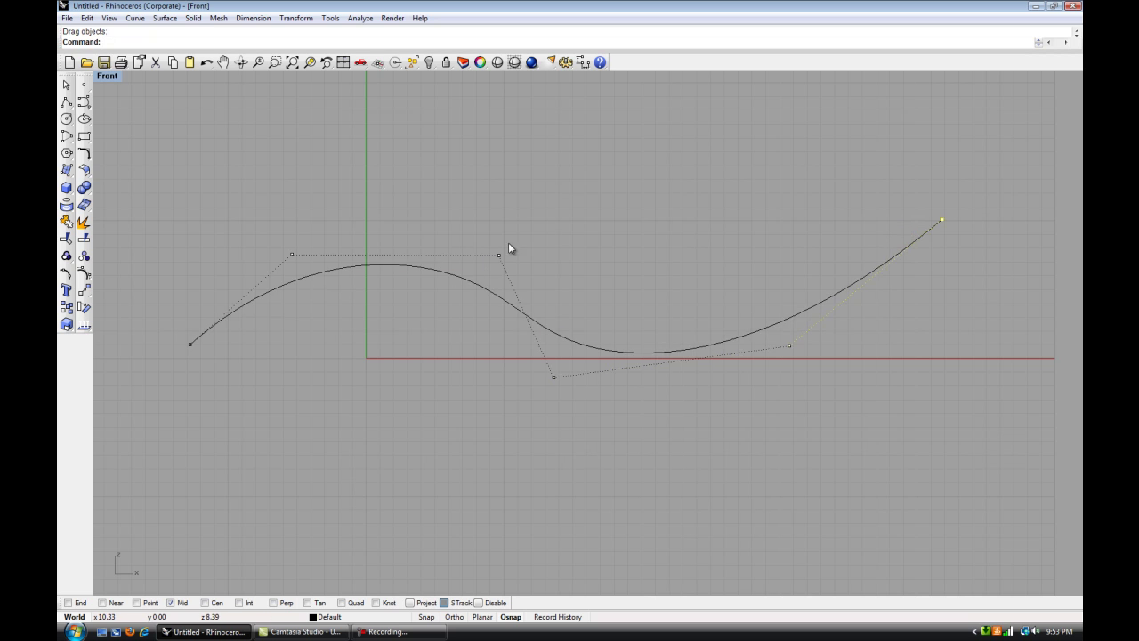
pyautogui.moveTo(498, 256); pyautogui.dragTo(509, 207)
pyautogui.click(707, 191)
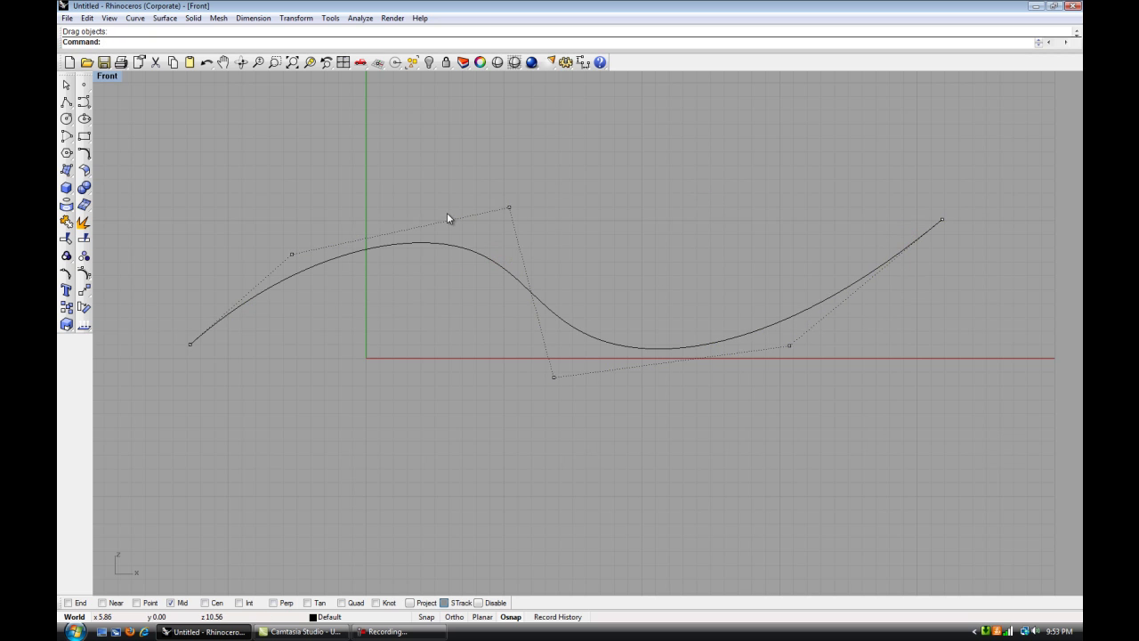
pyautogui.press('Escape')
# Copy the curve three times in the Top view, placing the copies roughly evenly spaced along the positive Y direction
pyautogui.doubleClick(110, 78)
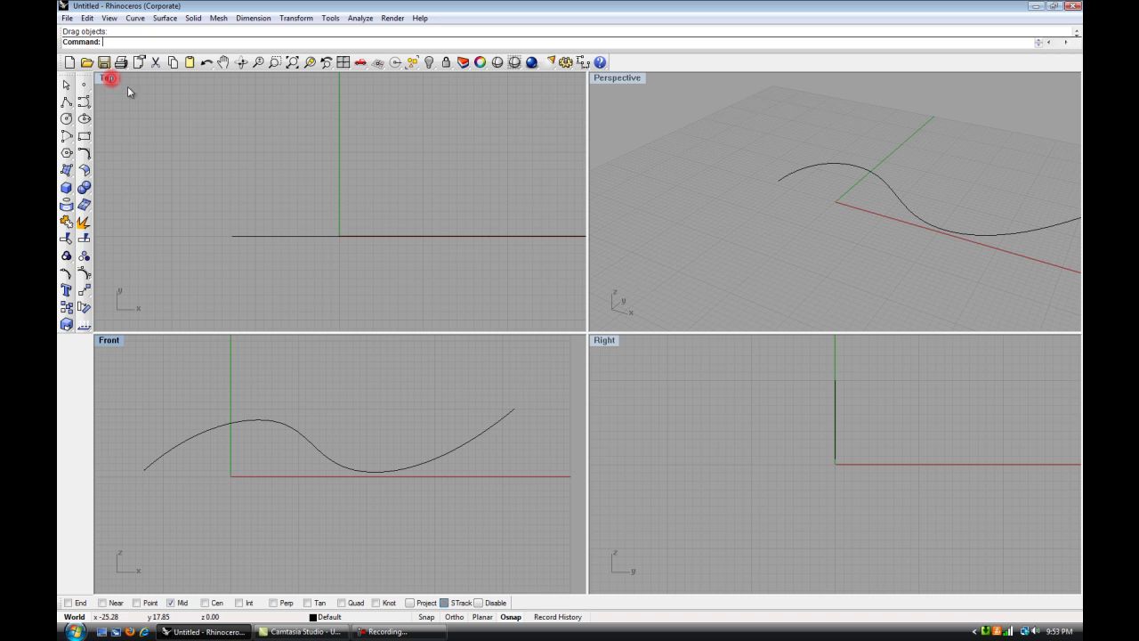
pyautogui.click(413, 275)
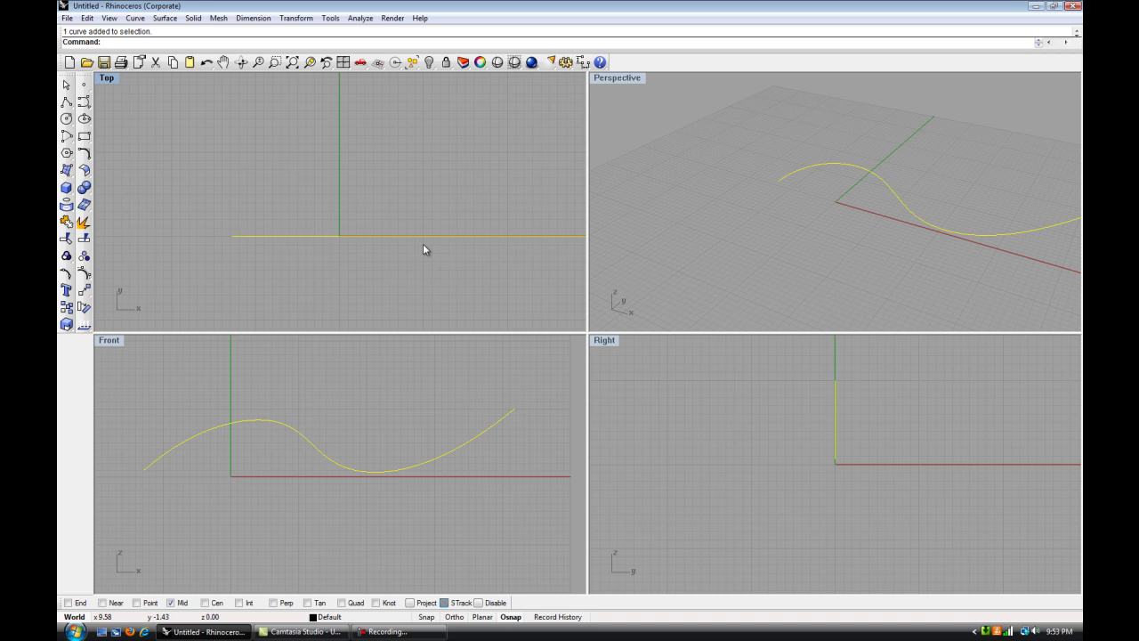
pyautogui.moveTo(427, 232); pyautogui.dragTo(378, 225, button='right')
pyautogui.doubleClick(110, 78)
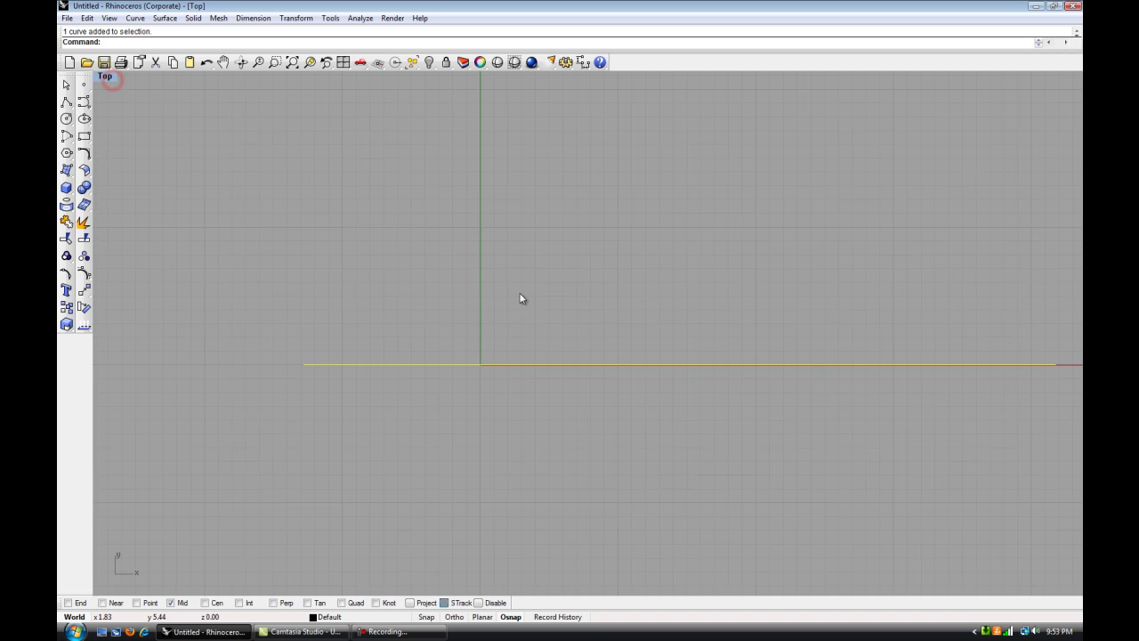
pyautogui.moveTo(704, 287); pyautogui.dragTo(611, 290, button='right')
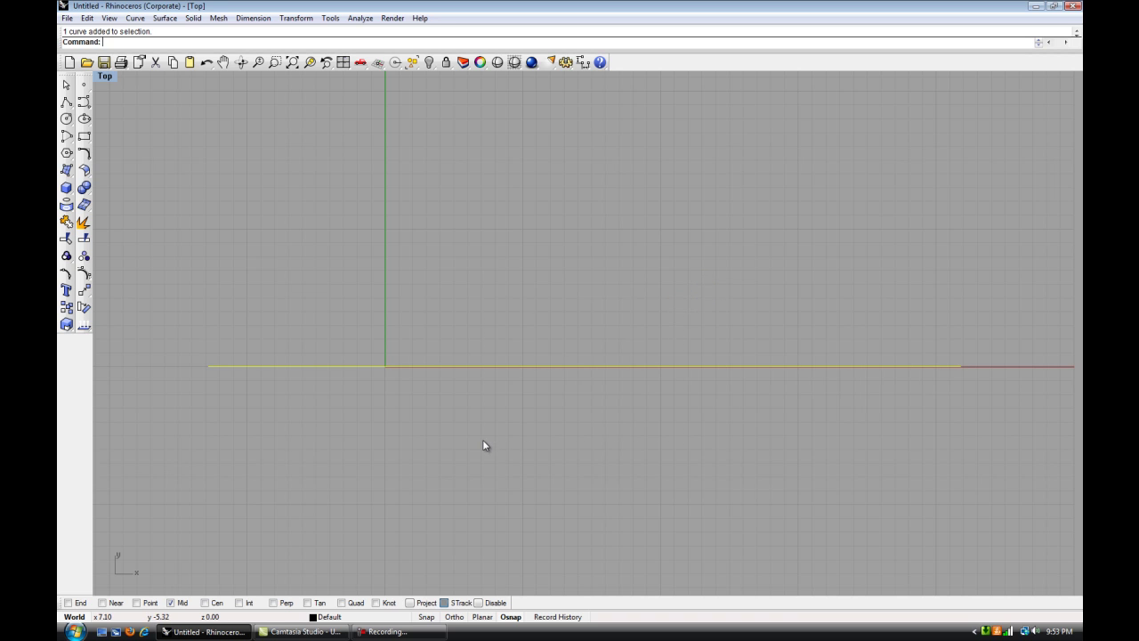
pyautogui.press('Return')
pyautogui.click(522, 472)
pyautogui.click(520, 381)
pyautogui.click(510, 286)
pyautogui.click(506, 200)
pyautogui.press('Return')
pyautogui.press('Escape')
pyautogui.keyDown('ctrl'); pyautogui.moveTo(535, 328); pyautogui.dragTo(504, 358, button='right'); pyautogui.keyUp('ctrl')
pyautogui.scroll(2, 508, 352)
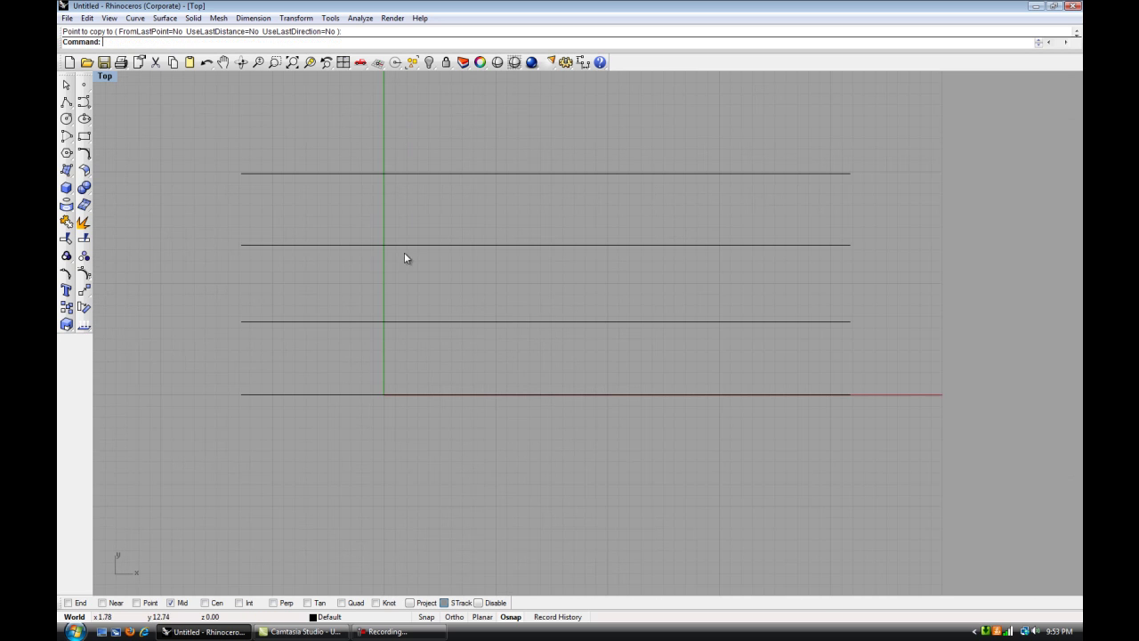
# Reshape the second curve through its control points in the Front view, raising the crest, deepening the dip and extending the right end
pyautogui.doubleClick(104, 77)
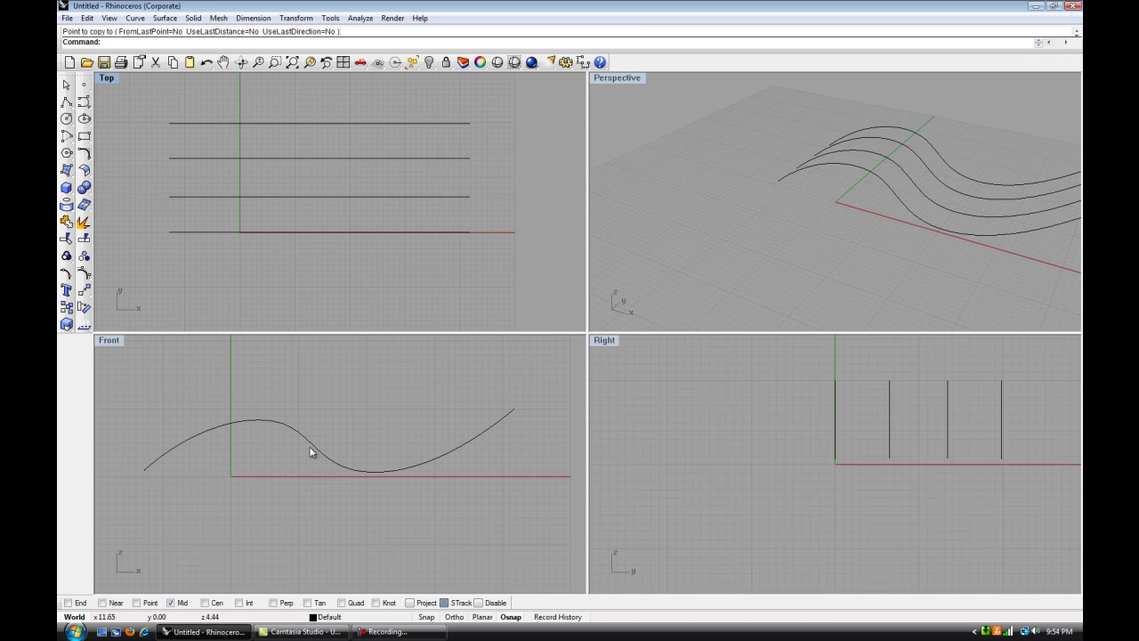
pyautogui.click(316, 197)
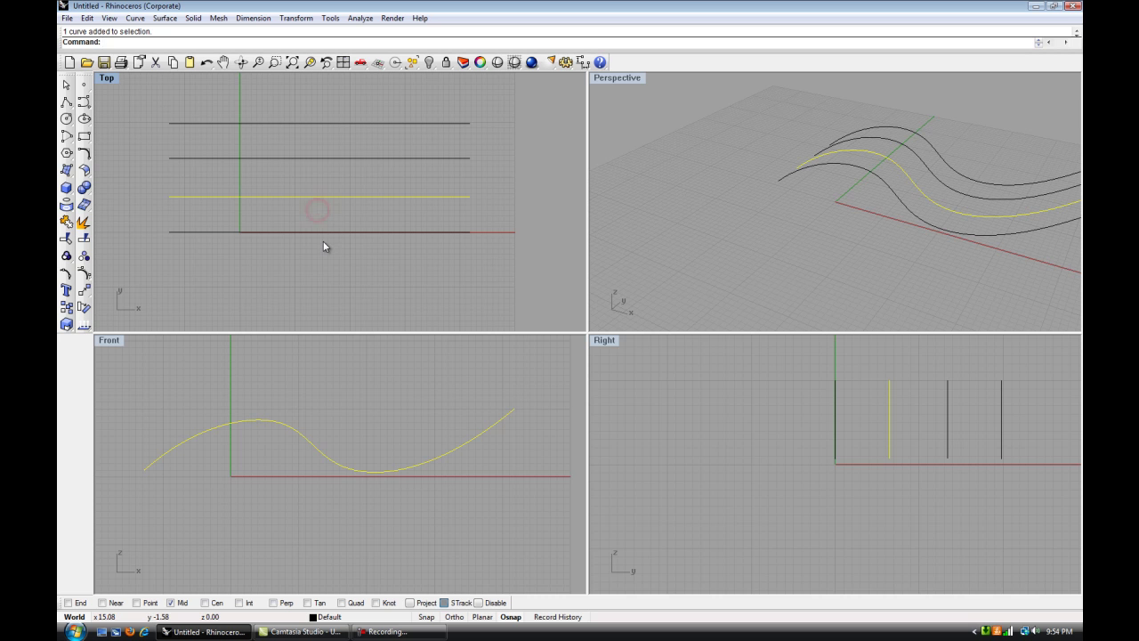
pyautogui.click(84, 273)
pyautogui.rightClick(269, 374)
pyautogui.click(197, 426)
pyautogui.click(195, 427)
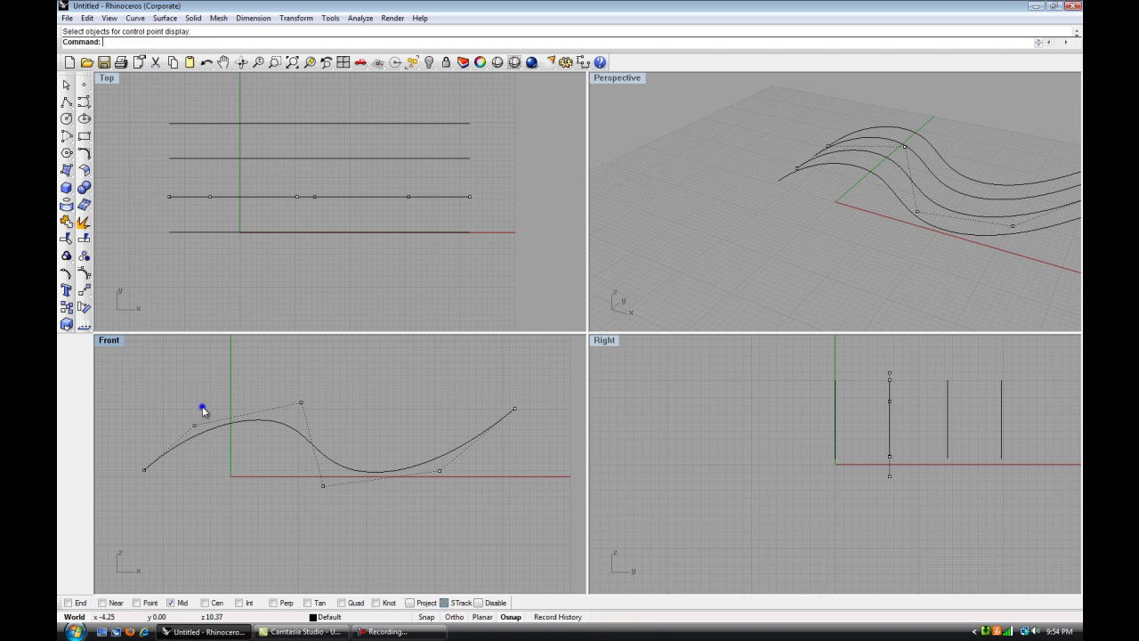
pyautogui.moveTo(196, 430); pyautogui.dragTo(192, 406)
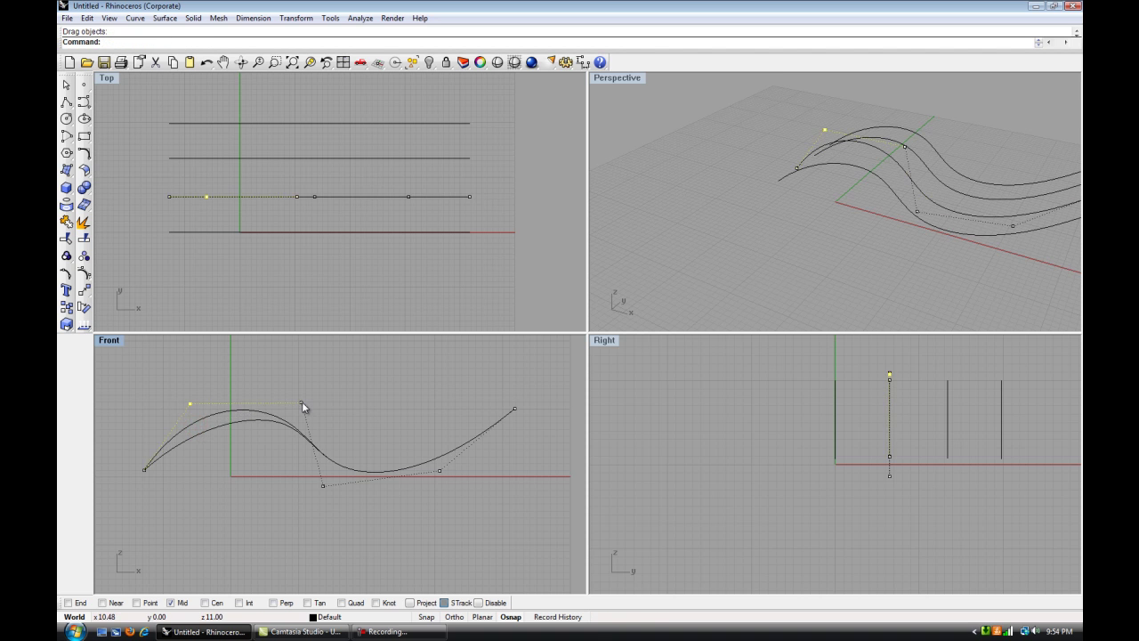
pyautogui.moveTo(302, 401); pyautogui.dragTo(346, 395)
pyautogui.moveTo(321, 487); pyautogui.dragTo(374, 526)
pyautogui.moveTo(439, 470); pyautogui.dragTo(452, 441)
pyautogui.moveTo(514, 409); pyautogui.dragTo(570, 401)
pyautogui.click(369, 388)
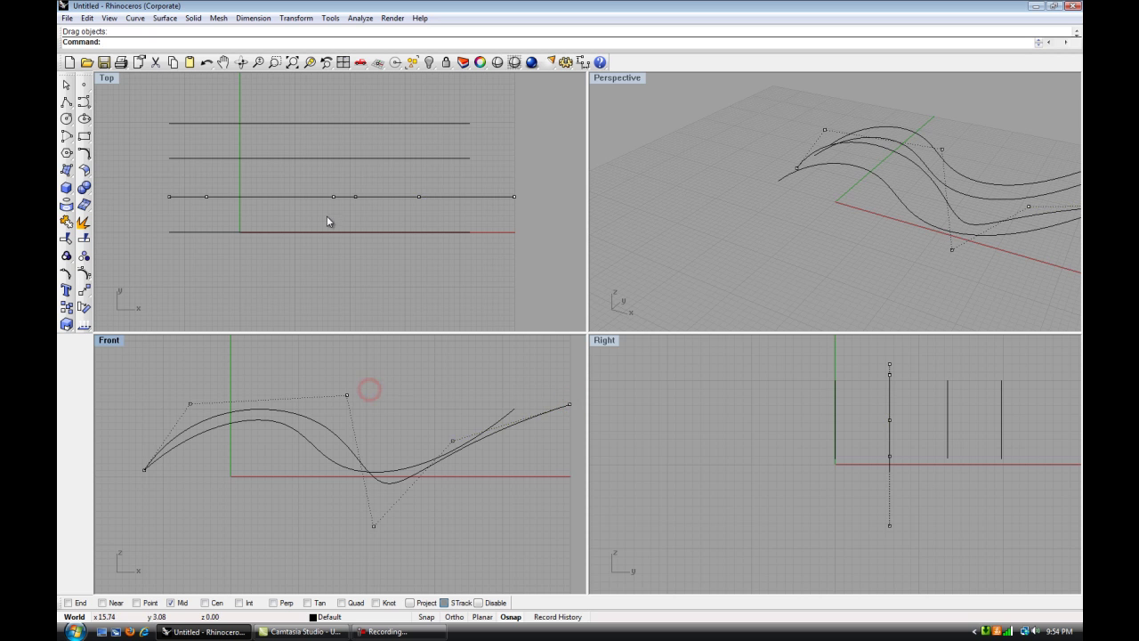
pyautogui.press('Escape')
# Lower the crest control point of the third curve in the Front view
pyautogui.click(334, 165)
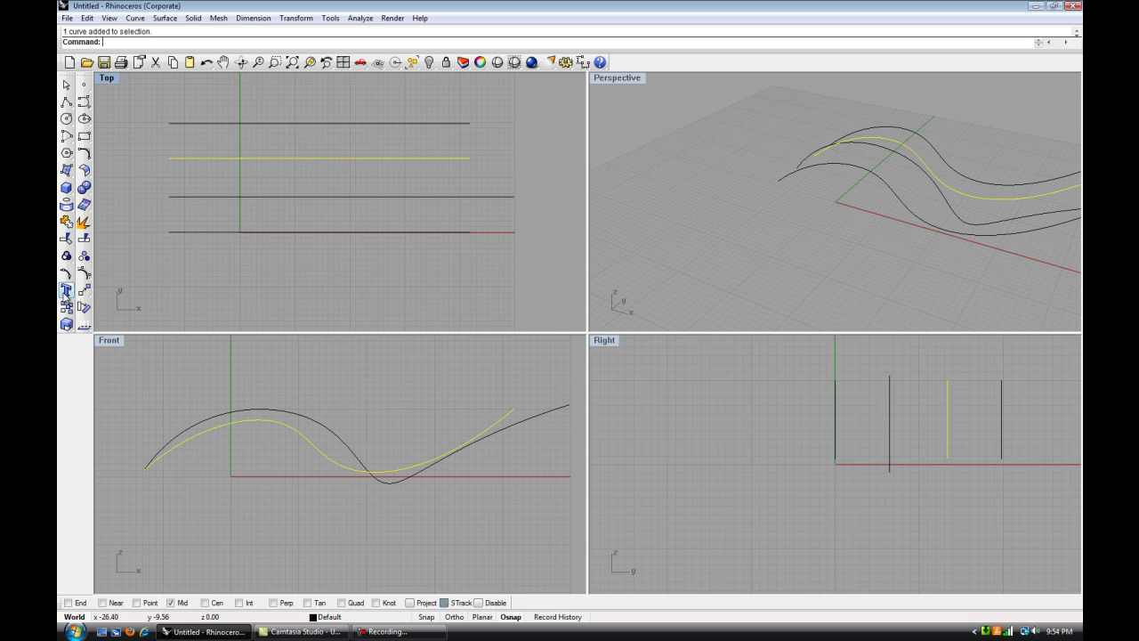
pyautogui.click(83, 273)
pyautogui.moveTo(302, 404); pyautogui.dragTo(293, 429)
pyautogui.click(440, 372)
pyautogui.press('Escape')
# Raise the crest control point of the fourth curve in the Front view and pull its right end point outward and up
pyautogui.click(347, 122)
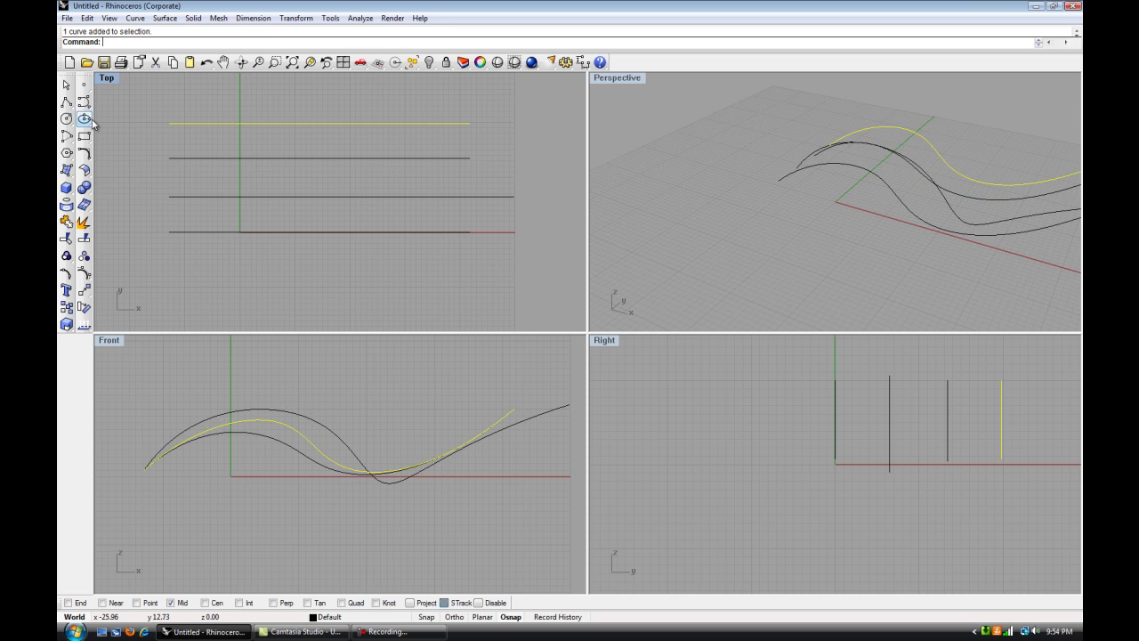
pyautogui.click(83, 274)
pyautogui.moveTo(301, 403); pyautogui.dragTo(331, 346)
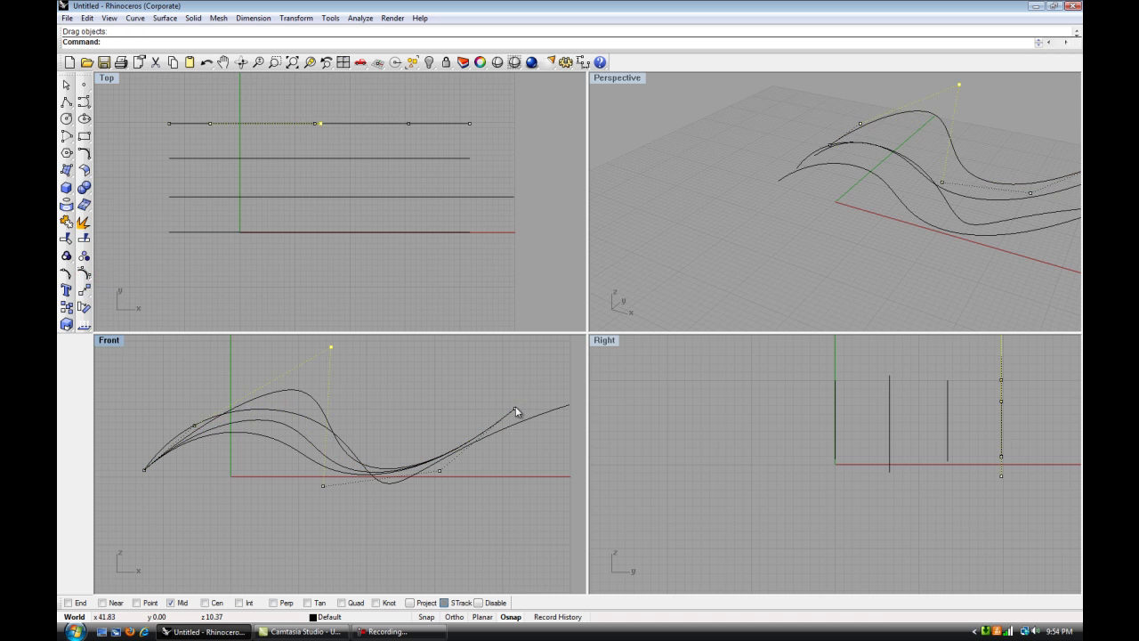
pyautogui.moveTo(514, 409); pyautogui.dragTo(549, 392)
pyautogui.click(538, 455)
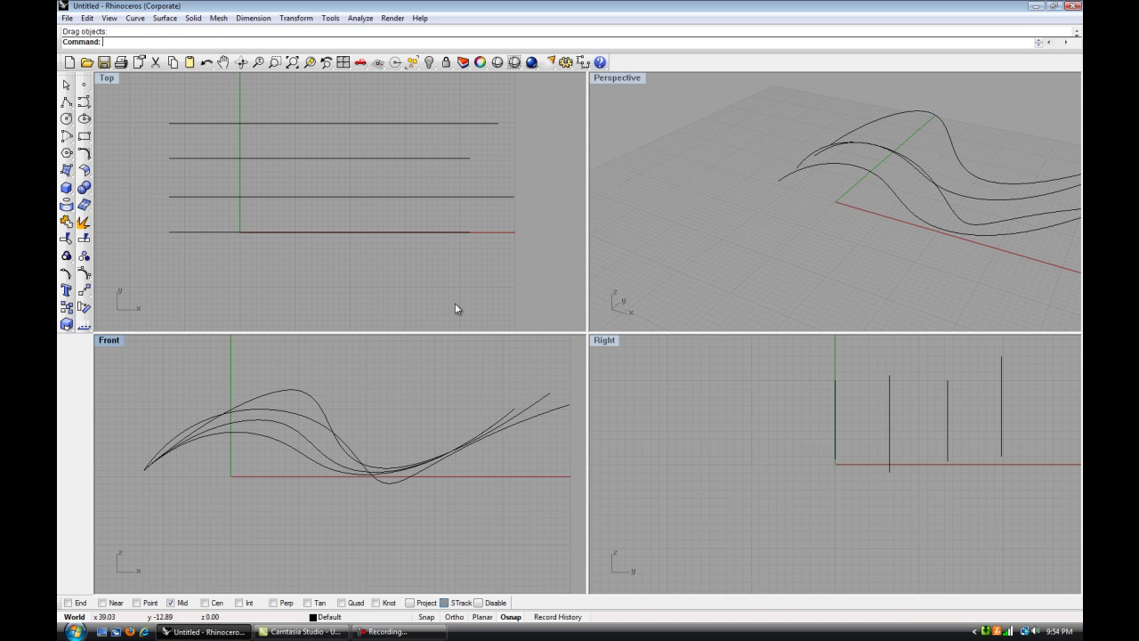
# Maximize the Perspective view of the four curves, launch Grasshopper and start a new document
pyautogui.click(849, 224)
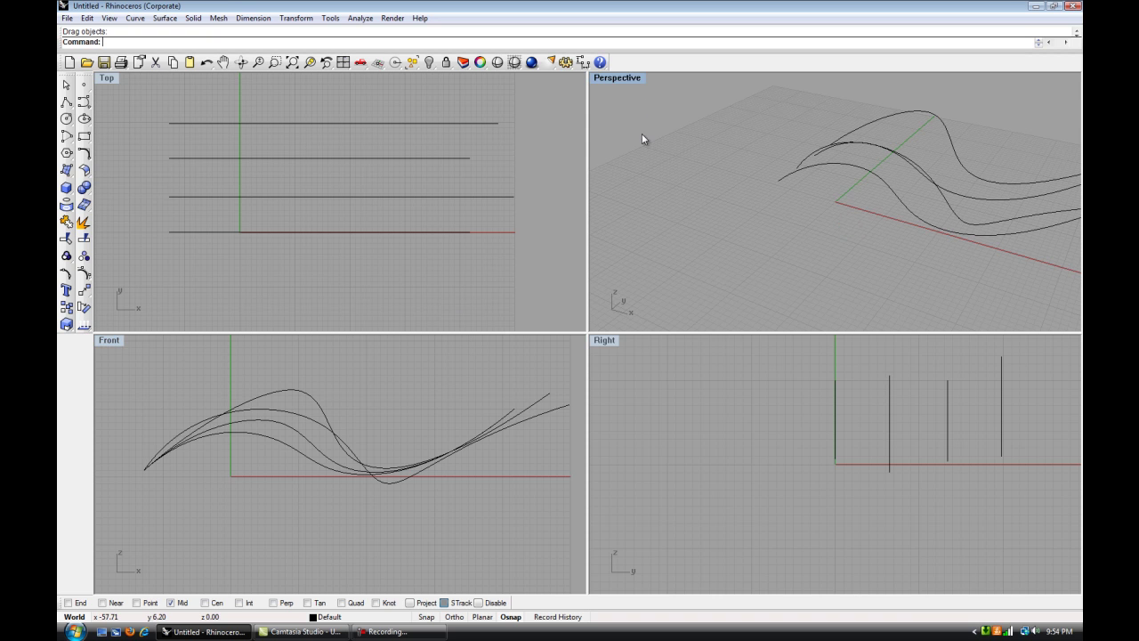
pyautogui.doubleClick(621, 80)
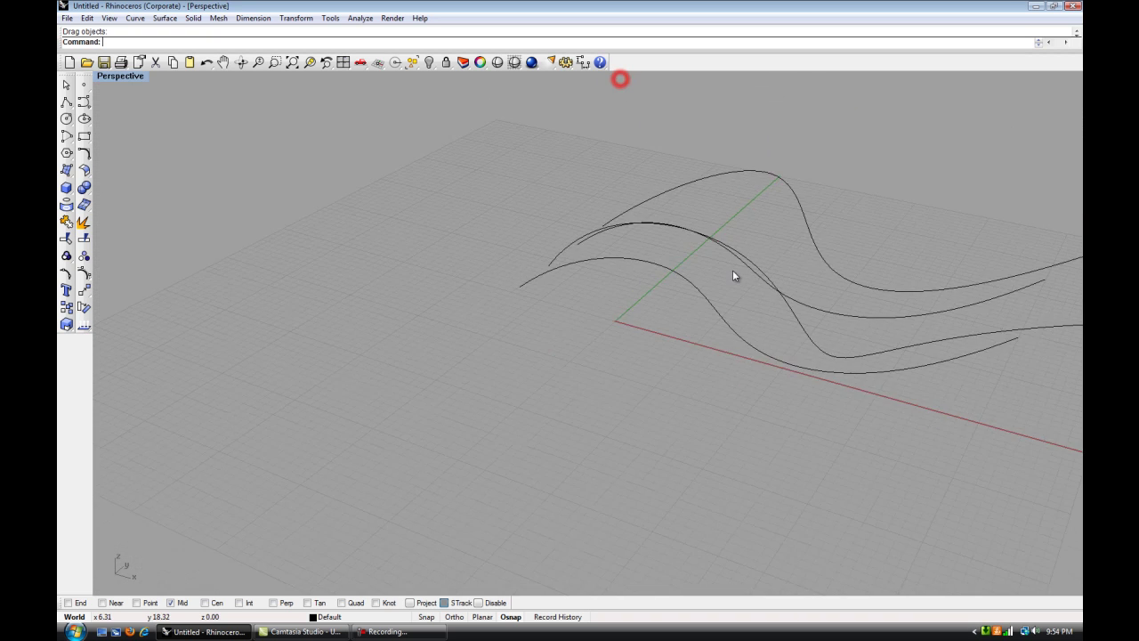
pyautogui.moveTo(791, 315); pyautogui.dragTo(229, 321, button='right')
pyautogui.keyDown('ctrl'); pyautogui.moveTo(650, 277); pyautogui.dragTo(583, 356, button='right'); pyautogui.keyUp('ctrl')
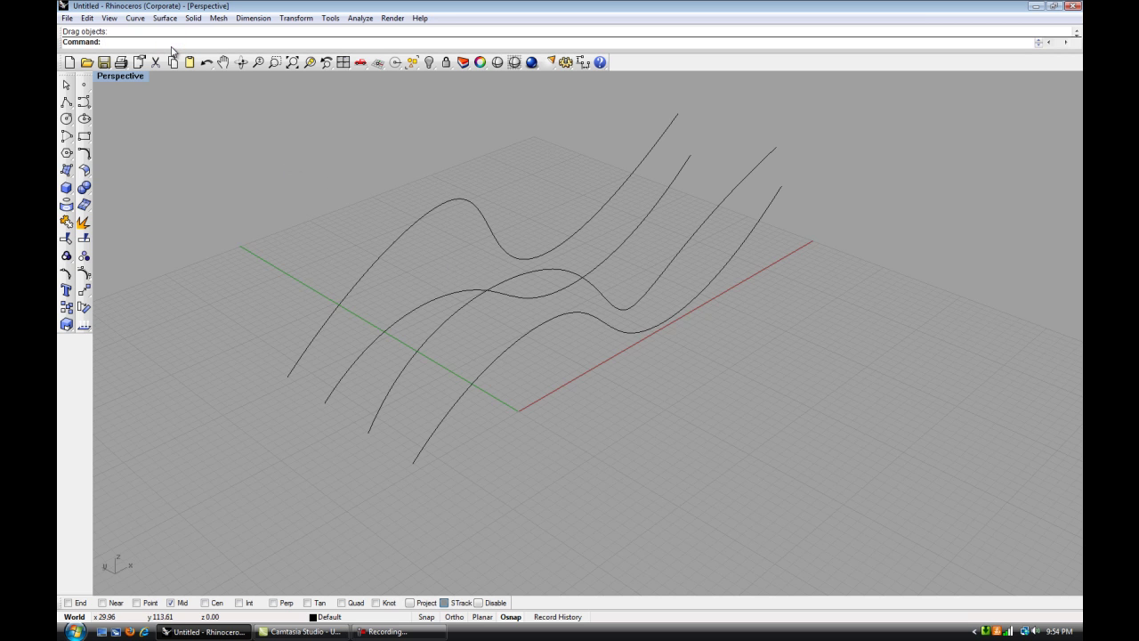
pyautogui.write('Grasshopper')
pyautogui.press('Return')
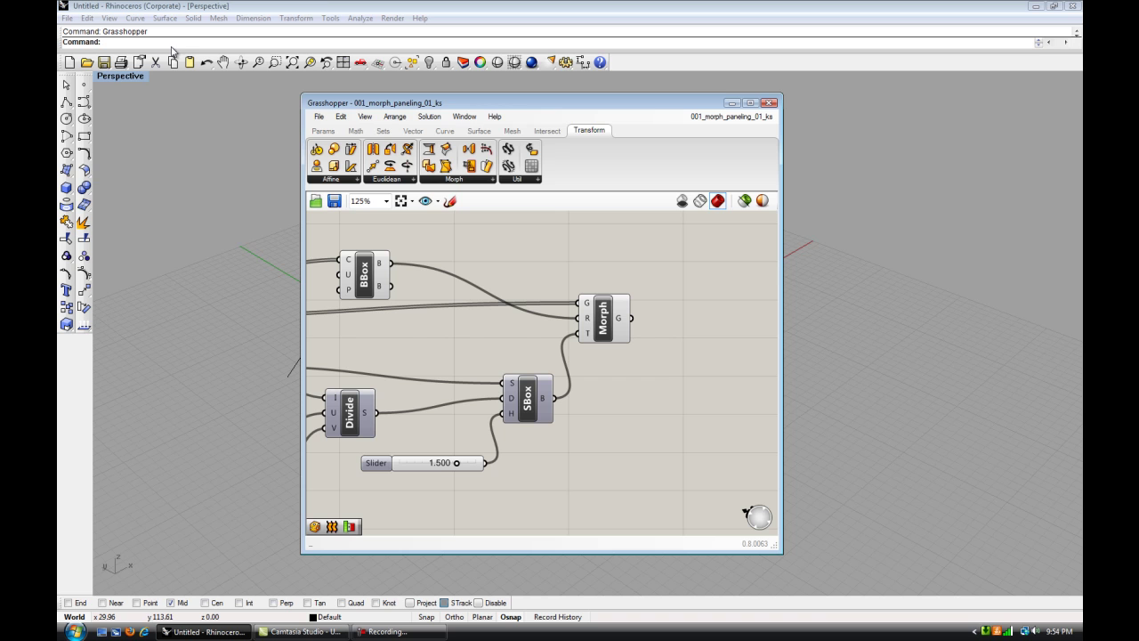
pyautogui.click(319, 116)
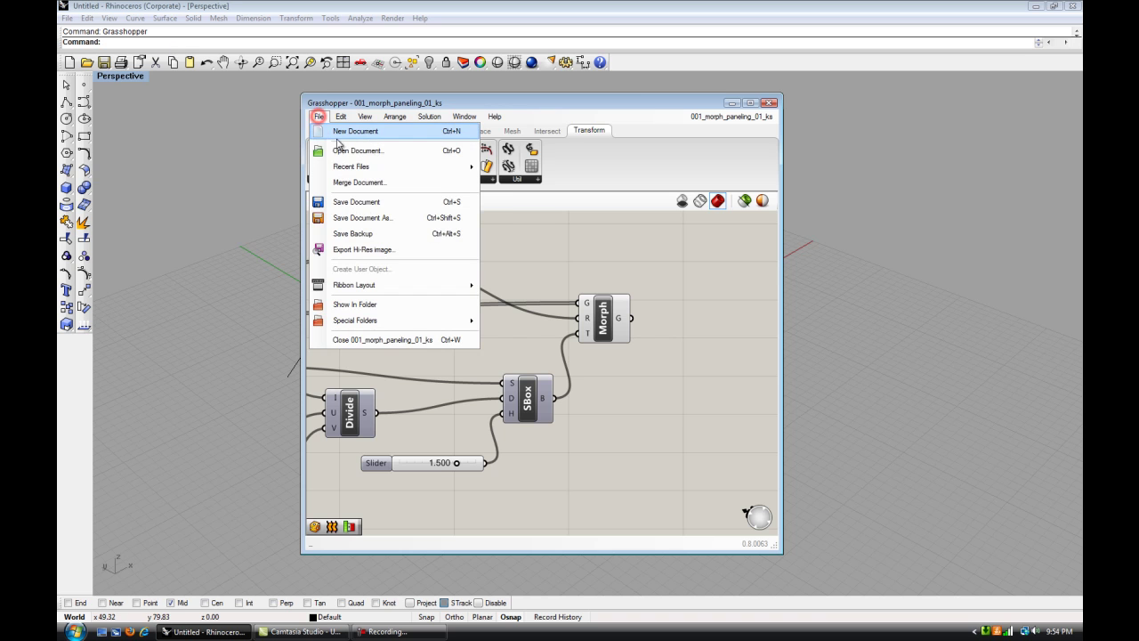
pyautogui.click(351, 132)
# Reposition the Grasshopper window so that part of the curves stays visible beside it
pyautogui.moveTo(543, 105); pyautogui.dragTo(427, 100)
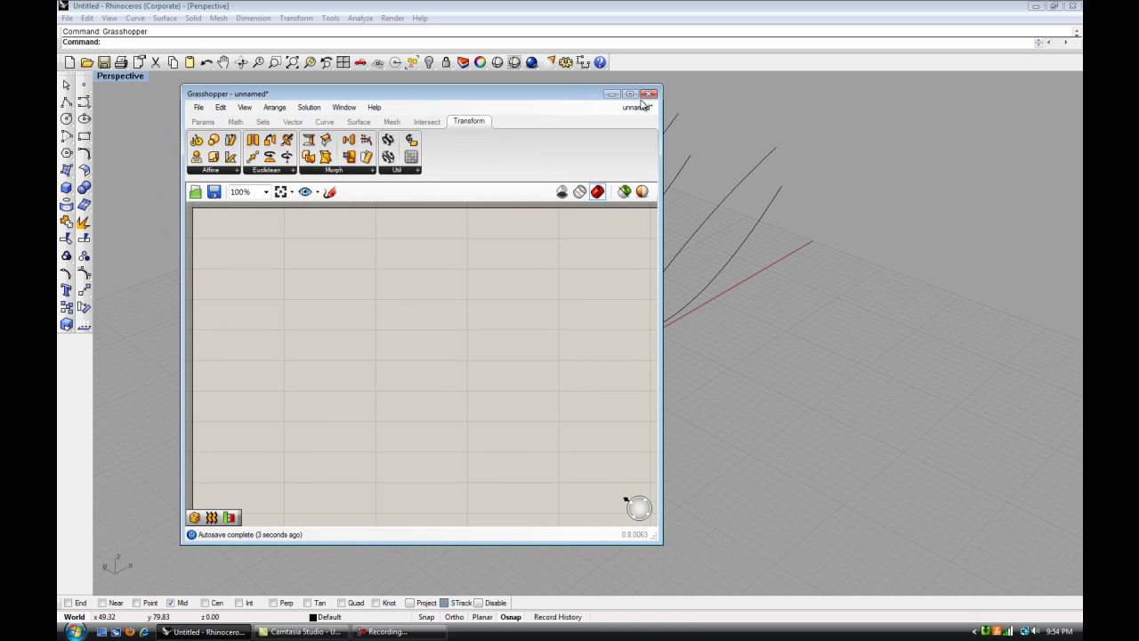
pyautogui.moveTo(520, 96)
pyautogui.mouseDown()
pyautogui.moveTo(925, 138)
pyautogui.moveTo(792, 104)
pyautogui.mouseUp()
pyautogui.click(662, 287)
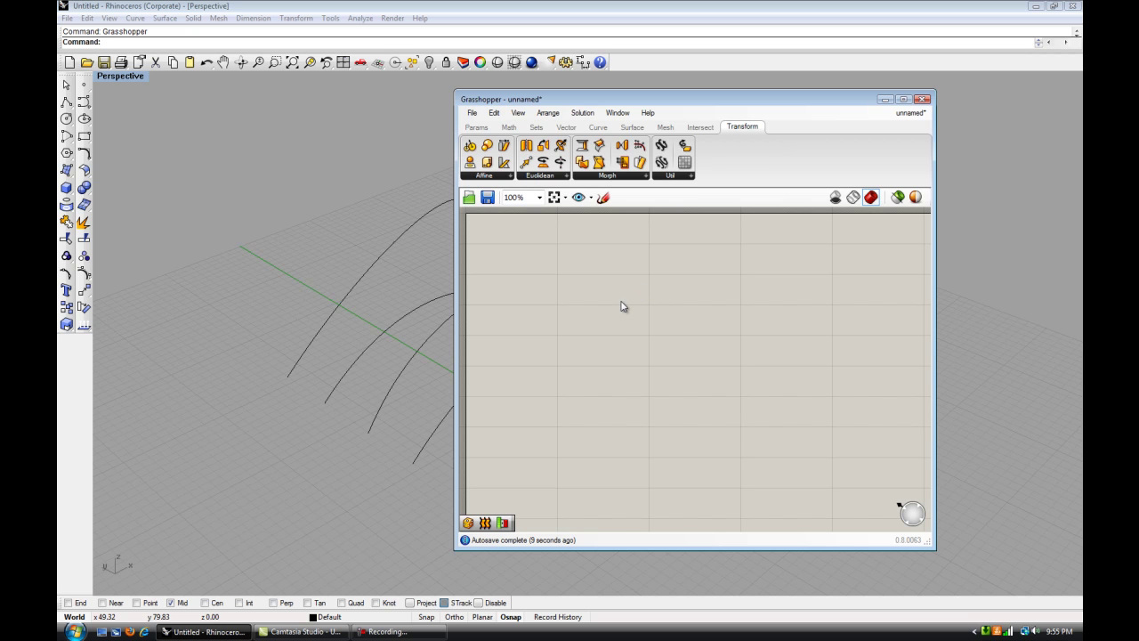
pyautogui.doubleClick(620, 307)
pyautogui.click(583, 256)
pyautogui.moveTo(501, 102); pyautogui.dragTo(517, 99)
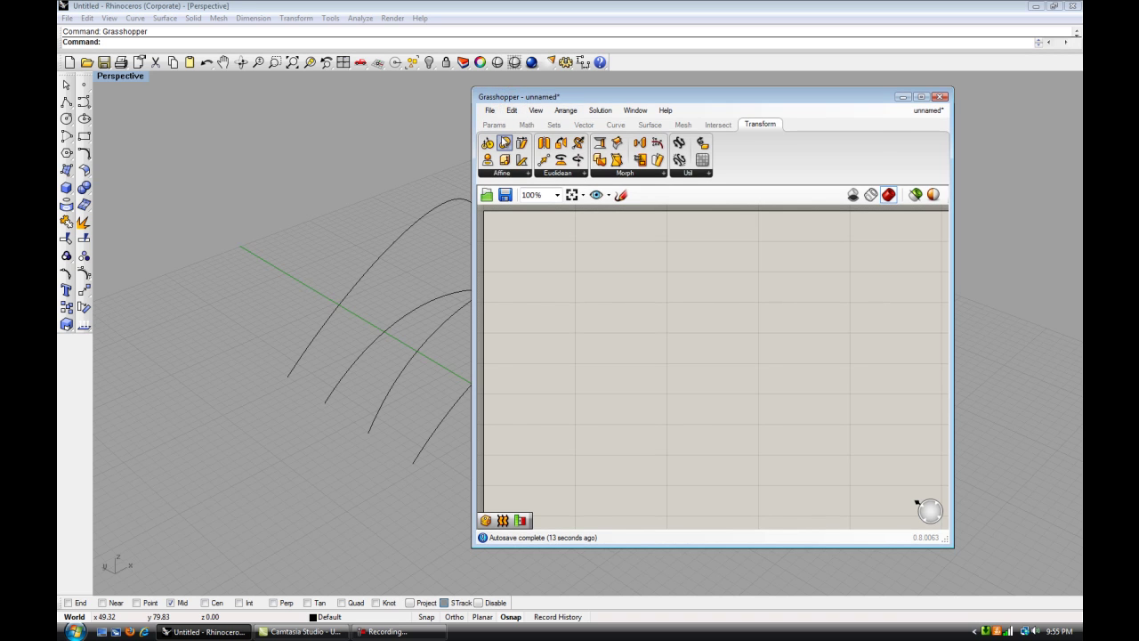
# Add a Curve parameter to the Grasshopper canvas
pyautogui.click(494, 125)
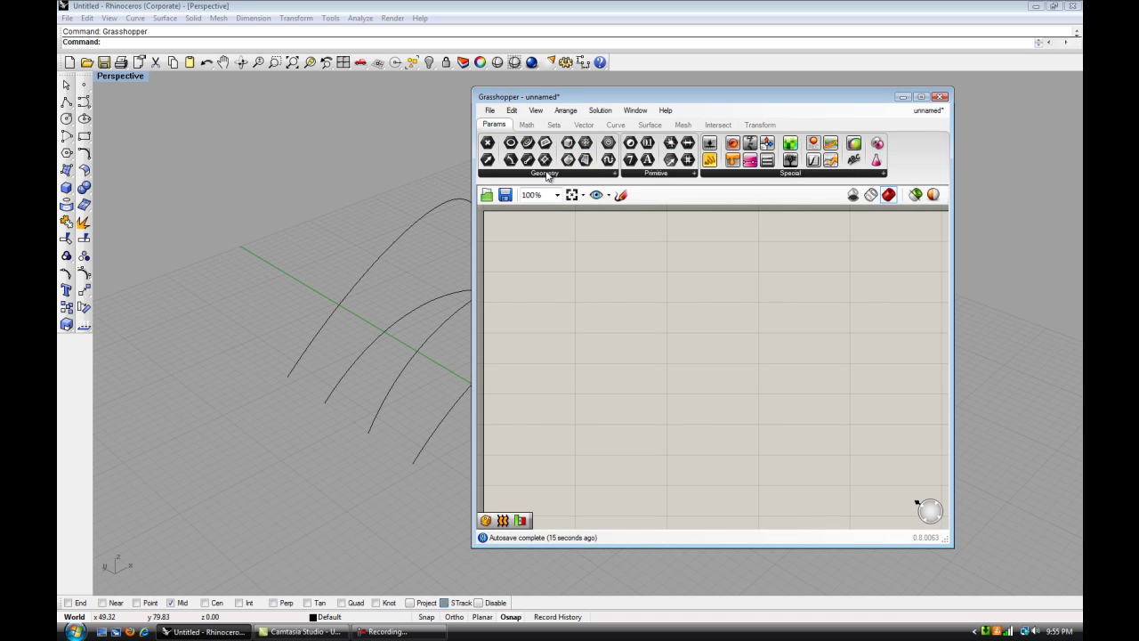
pyautogui.click(546, 173)
pyautogui.moveTo(516, 233); pyautogui.dragTo(627, 374)
# Reference all four Rhino curves in the Curve parameter, from the front curve to the back one, and shift the parameter left
pyautogui.rightClick(623, 372)
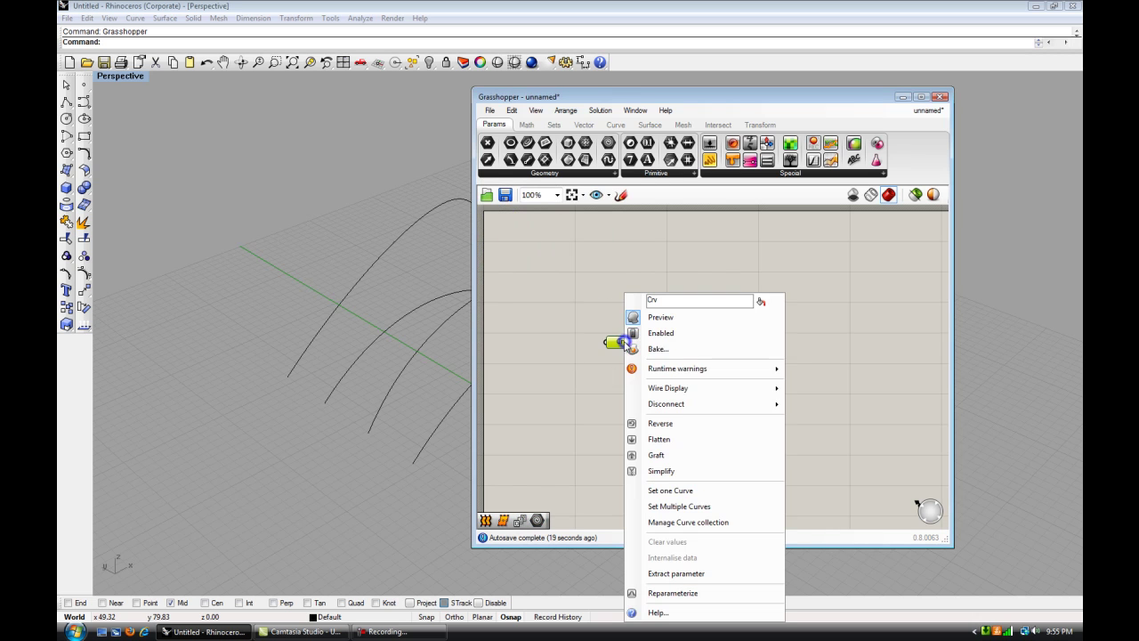
pyautogui.click(669, 507)
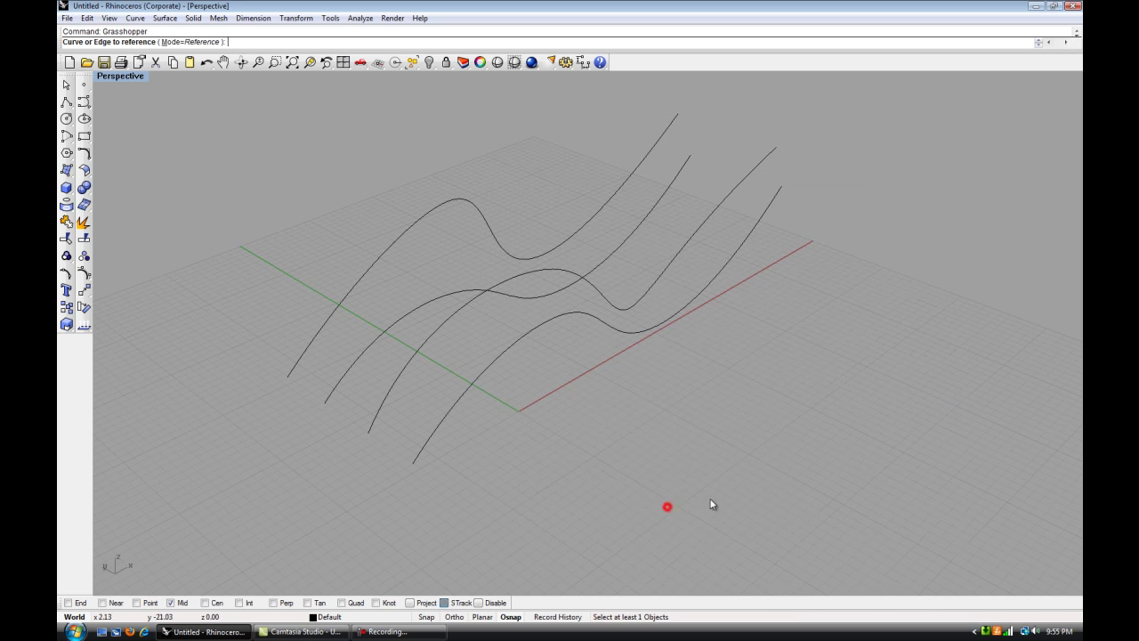
pyautogui.click(509, 347)
pyautogui.click(437, 327)
pyautogui.click(401, 326)
pyautogui.click(362, 278)
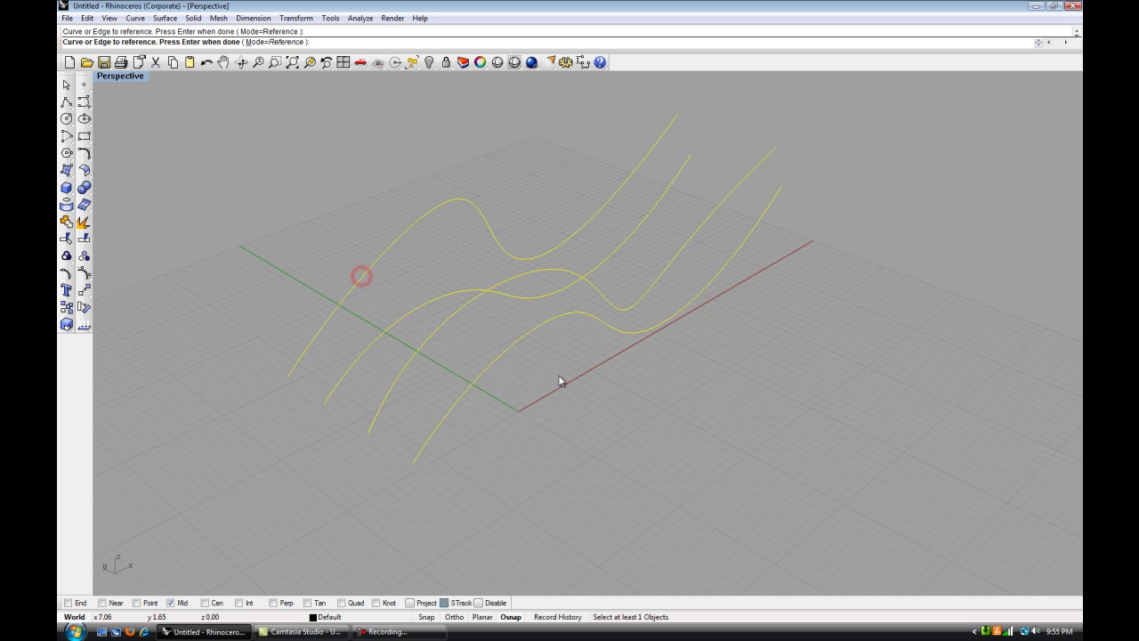
pyautogui.press('Return')
pyautogui.click(618, 337)
pyautogui.moveTo(578, 345)
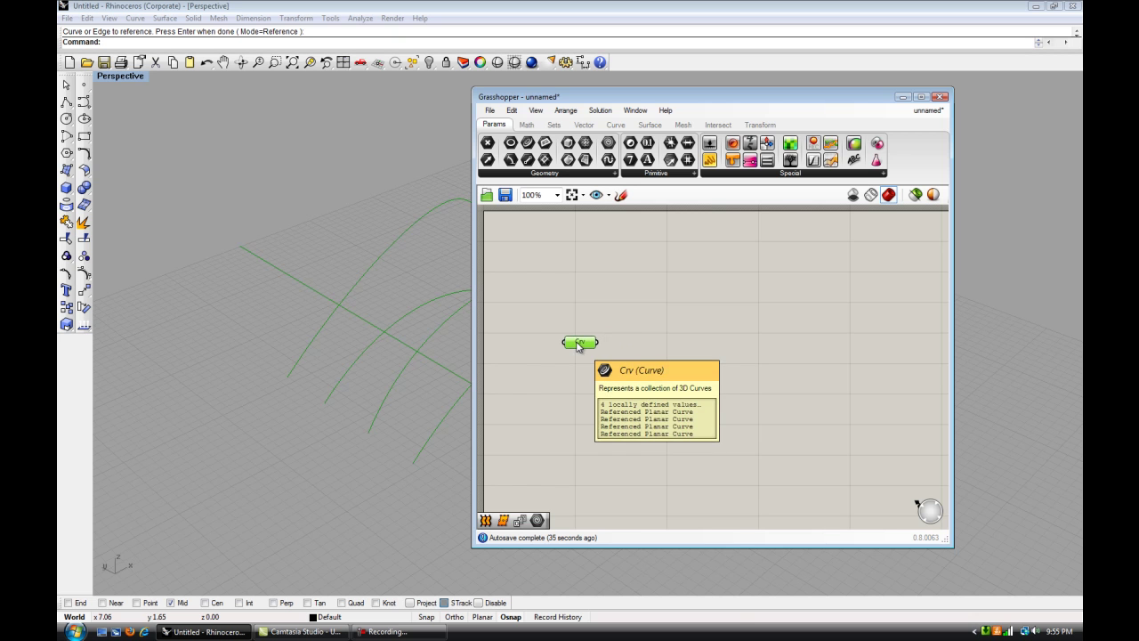
# Reparameterize the referenced curves in the Curve parameter and reposition the parameter on the canvas
pyautogui.rightClick(578, 343)
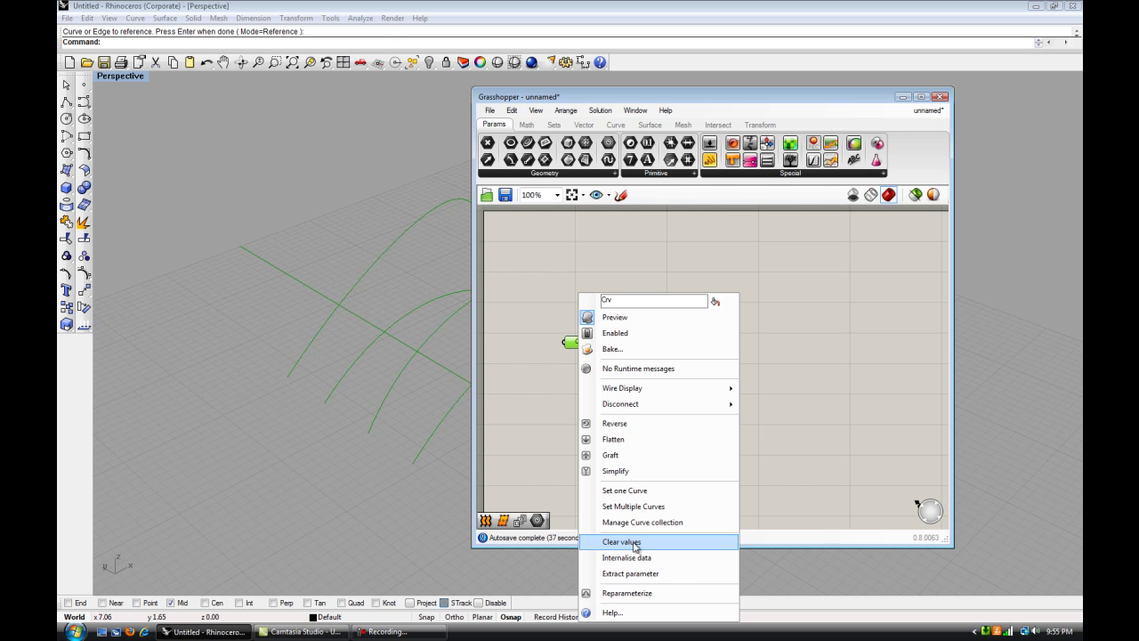
pyautogui.click(624, 593)
pyautogui.moveTo(571, 345); pyautogui.dragTo(593, 358)
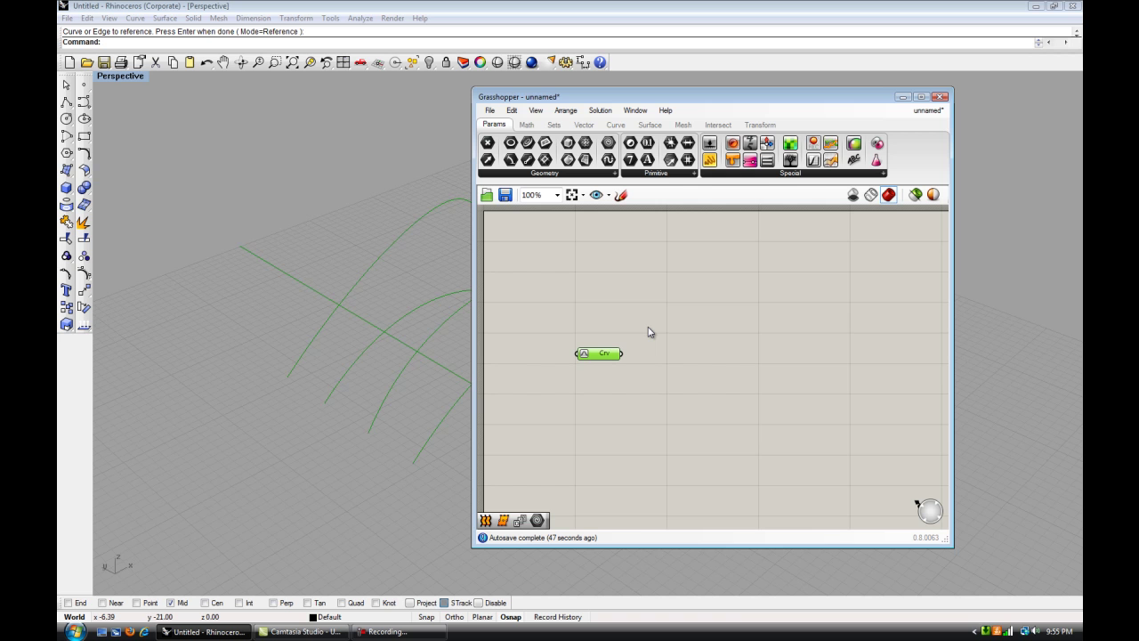
pyautogui.moveTo(601, 356); pyautogui.dragTo(596, 365)
pyautogui.moveTo(594, 96); pyautogui.dragTo(803, 124)
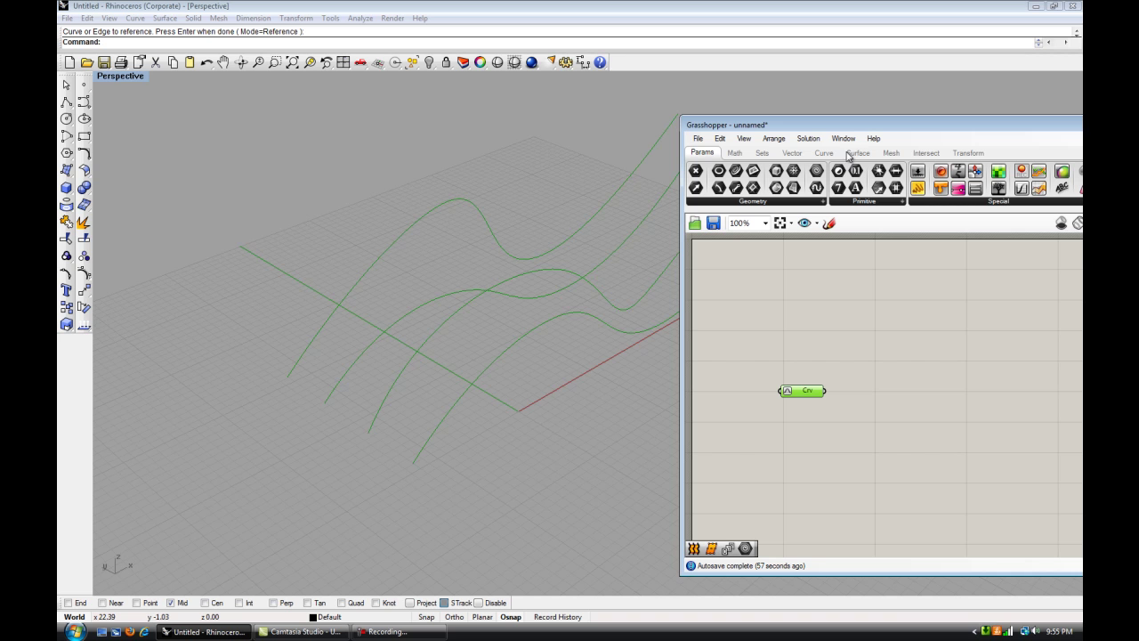
pyautogui.moveTo(834, 127); pyautogui.dragTo(647, 101)
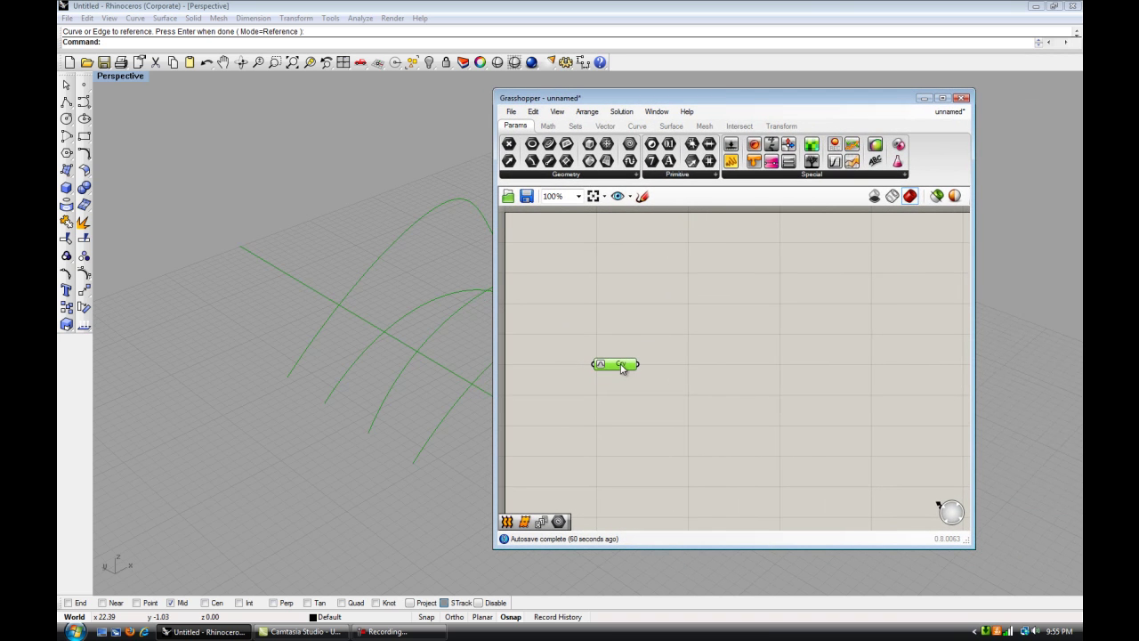
pyautogui.moveTo(622, 368); pyautogui.dragTo(611, 348)
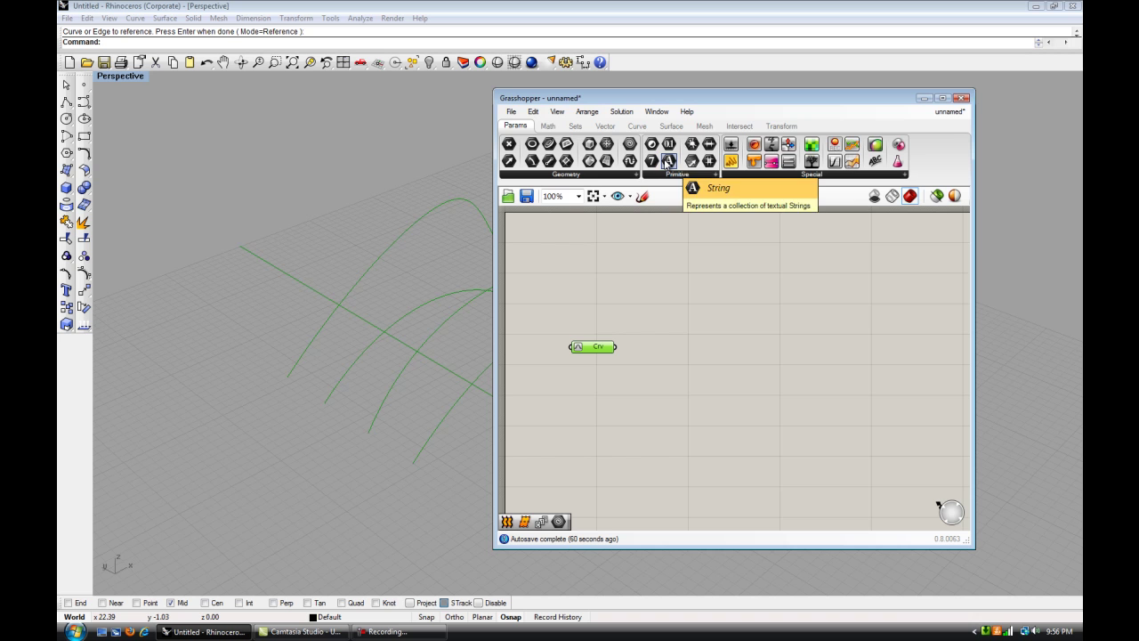
# Add a Loft component to the canvas, just beyond the Curve parameter
pyautogui.click(671, 125)
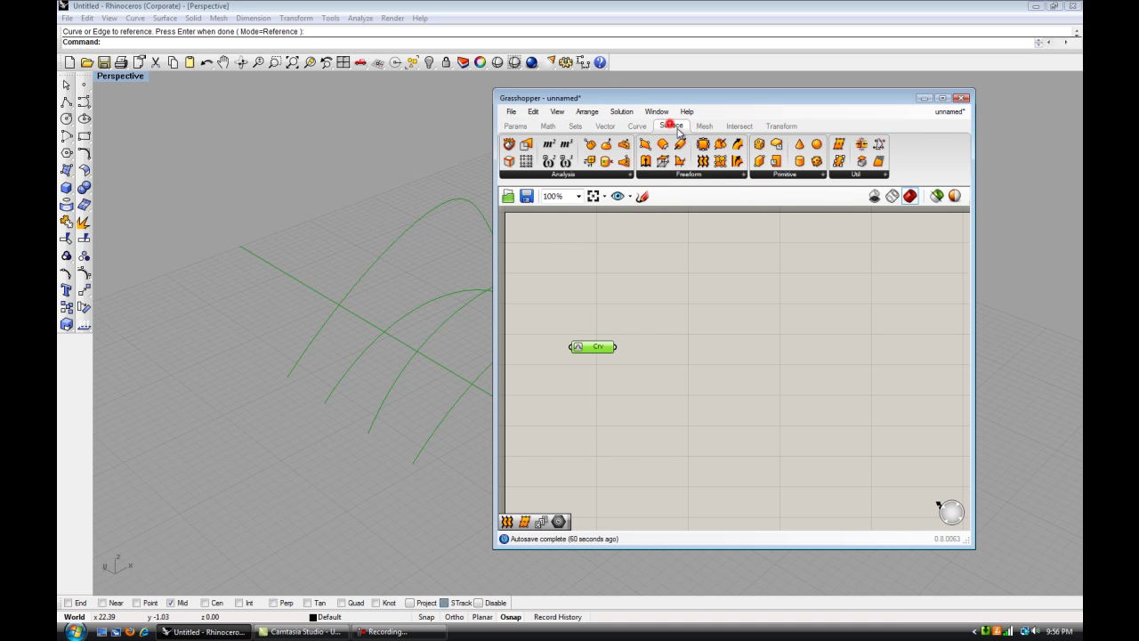
pyautogui.click(700, 175)
pyautogui.moveTo(783, 265); pyautogui.dragTo(690, 358)
pyautogui.scroll(3, 698, 377)
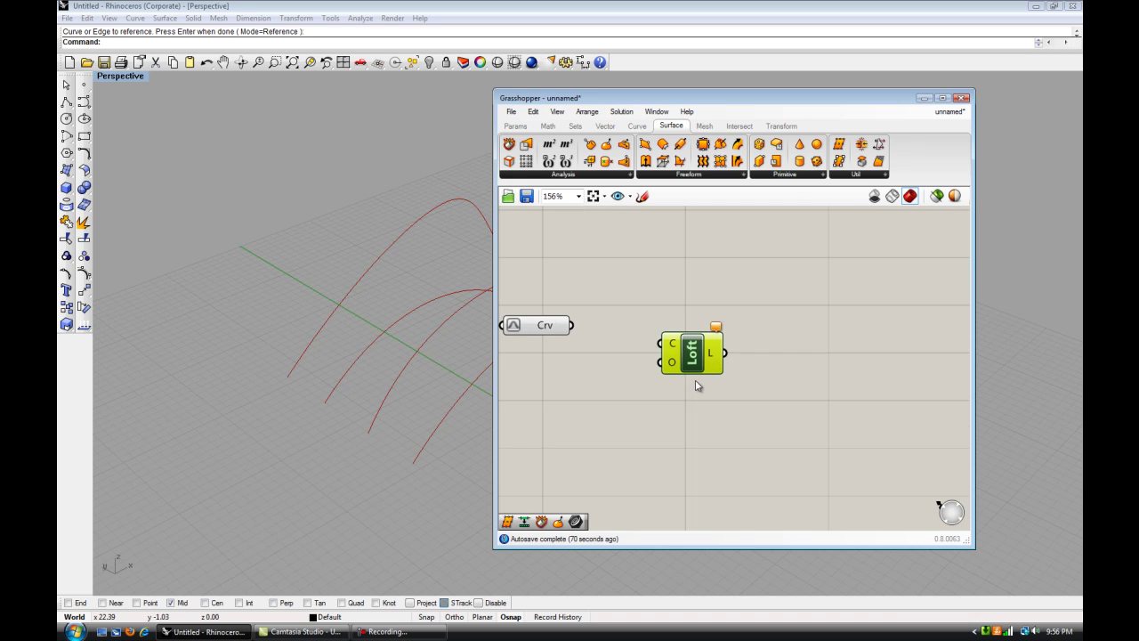
# Connect the Curve parameter to the Loft's C input and view the lofted surface in Rhino from another angle
pyautogui.moveTo(661, 98); pyautogui.dragTo(672, 94)
pyautogui.moveTo(640, 316); pyautogui.dragTo(743, 348)
pyautogui.moveTo(712, 98); pyautogui.dragTo(865, 163)
pyautogui.moveTo(564, 290); pyautogui.dragTo(483, 318, button='right')
pyautogui.moveTo(862, 148); pyautogui.dragTo(668, 89)
pyautogui.moveTo(710, 322); pyautogui.dragTo(693, 310)
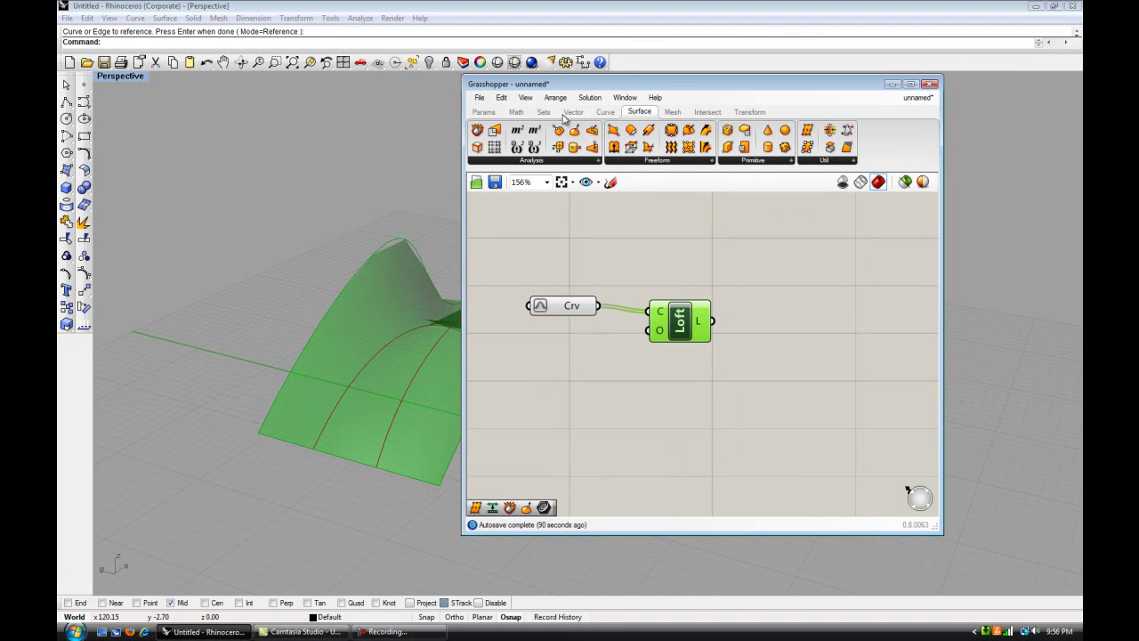
# Add a Divide Domain² component after the Loft and connect the Loft's L output to its I input
pyautogui.click(518, 112)
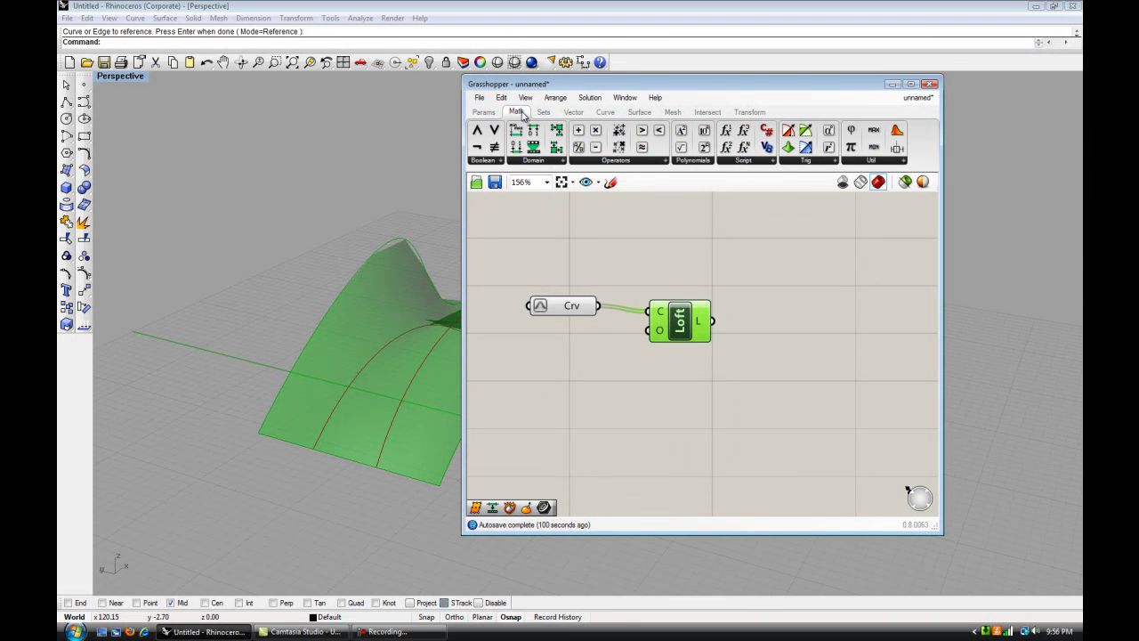
pyautogui.click(539, 164)
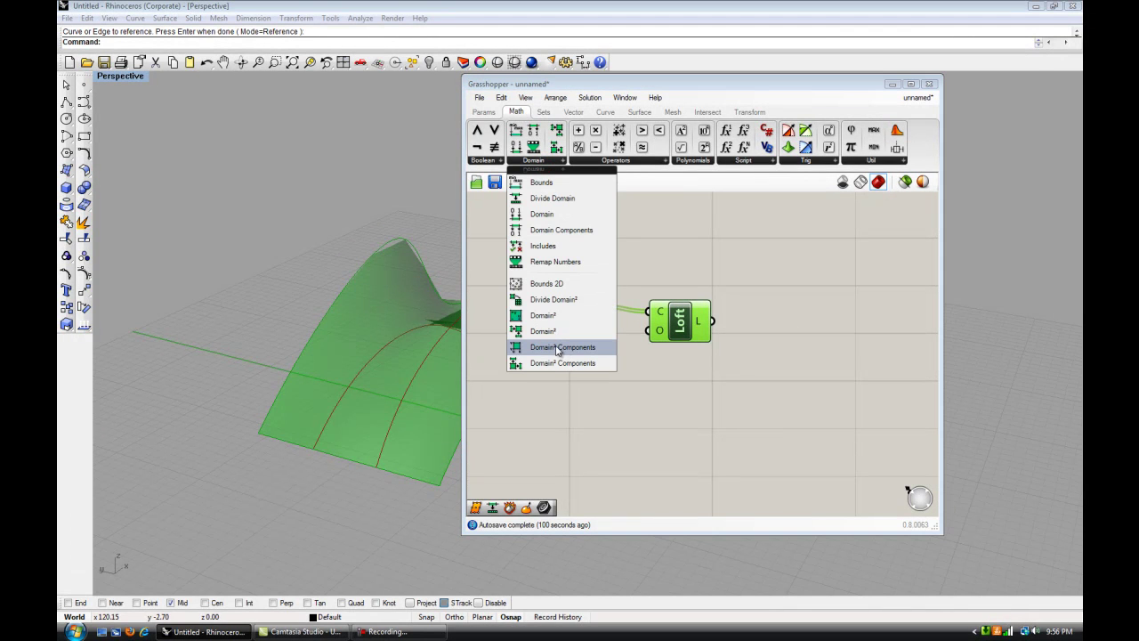
pyautogui.click(552, 300)
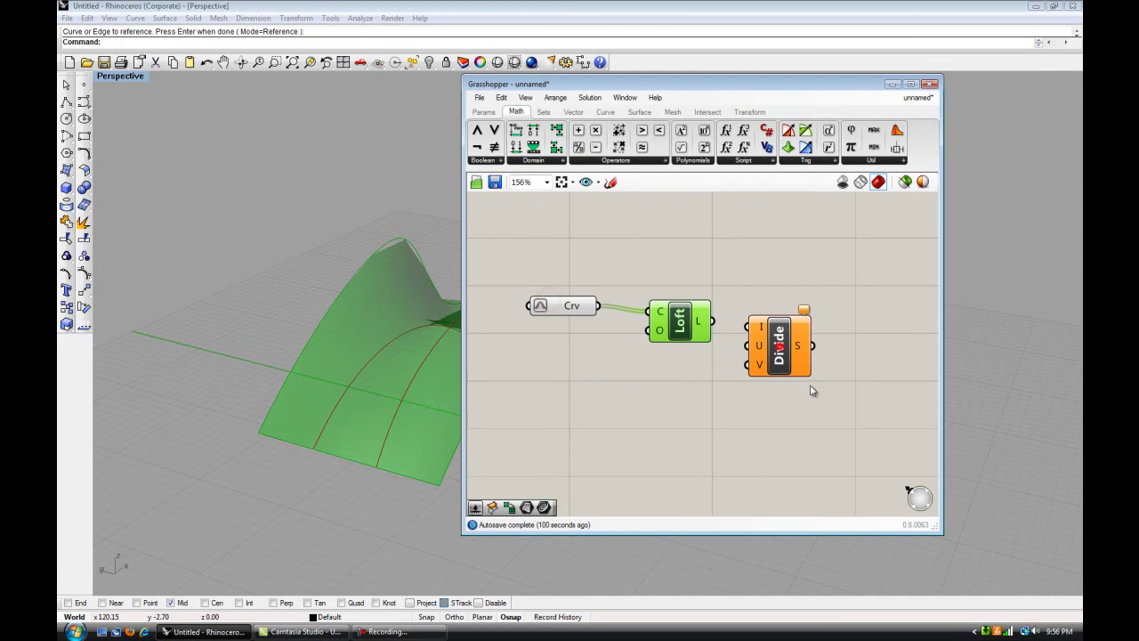
pyautogui.click(774, 338)
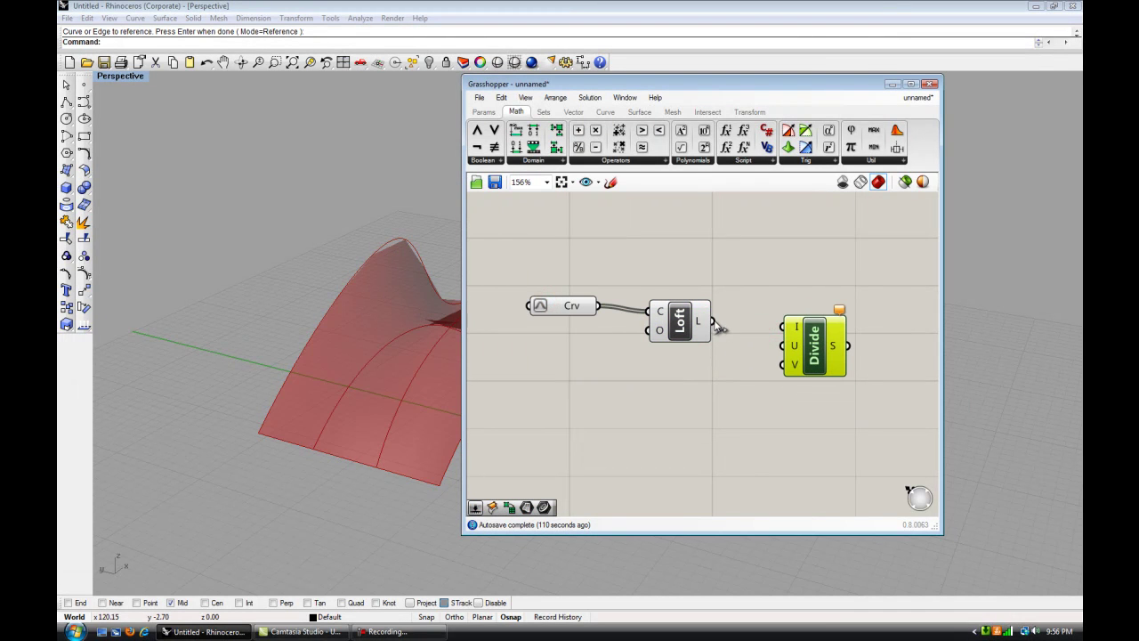
pyautogui.moveTo(719, 327); pyautogui.dragTo(817, 377)
# Add a number slider beneath the Loft component and place a copy of it directly below
pyautogui.click(487, 112)
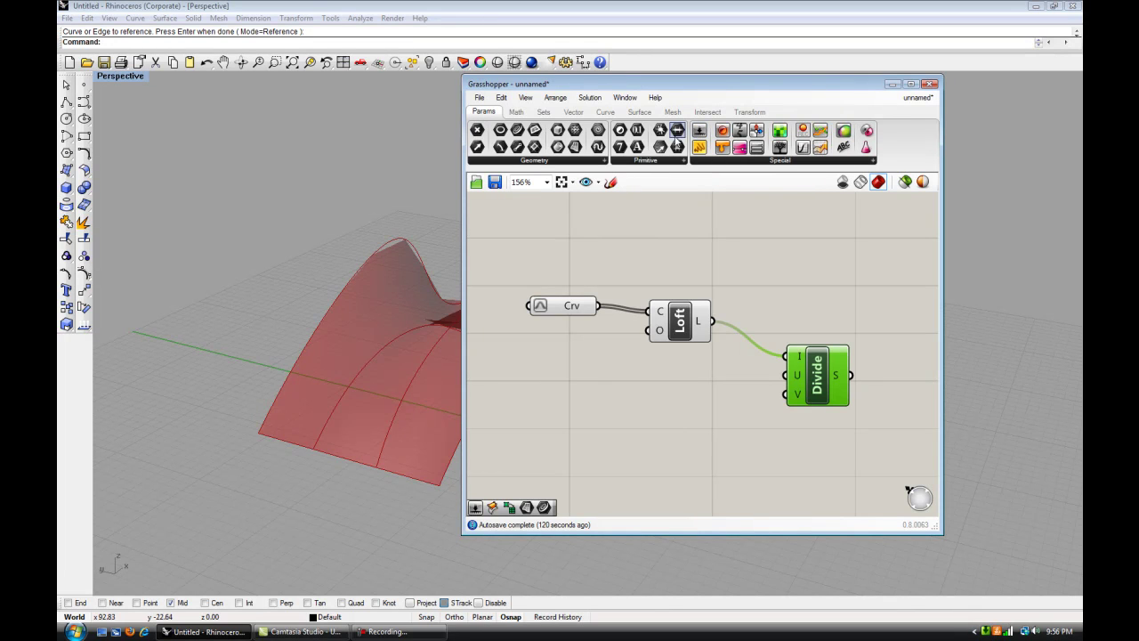
pyautogui.moveTo(700, 132); pyautogui.dragTo(674, 405)
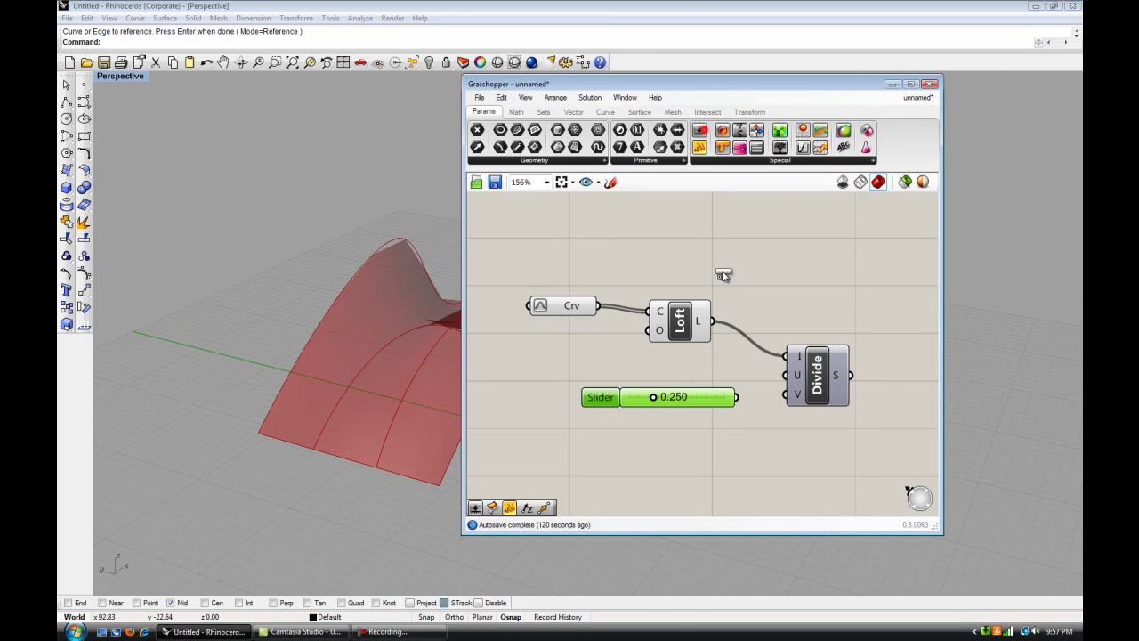
pyautogui.hotkey('ctrl', 'v')
pyautogui.click(619, 442)
pyautogui.moveTo(551, 451); pyautogui.dragTo(587, 431)
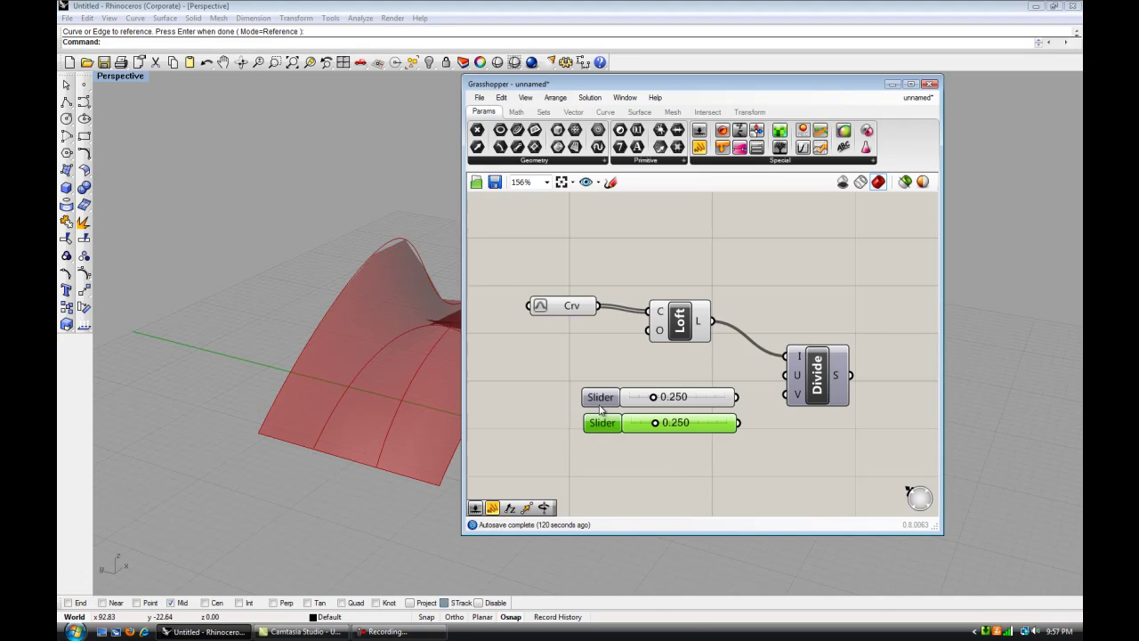
# Configure the upper slider for integer rounding with a maximum of 20 and a value of 10
pyautogui.doubleClick(598, 397)
pyautogui.moveTo(569, 276); pyautogui.dragTo(543, 243)
pyautogui.click(586, 330)
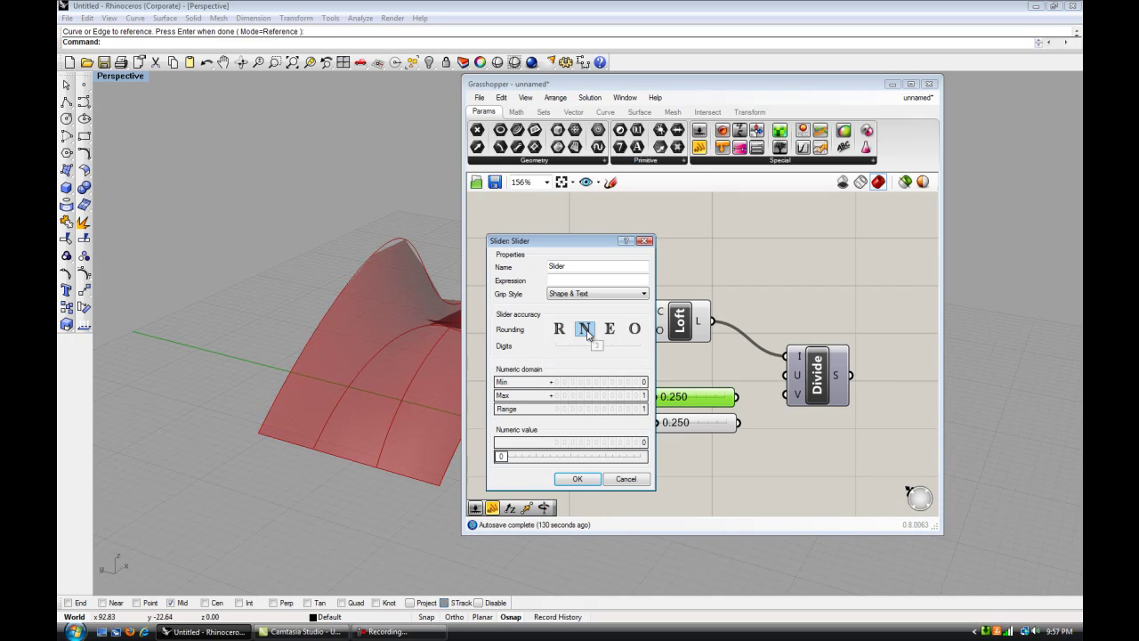
pyautogui.doubleClick(618, 402)
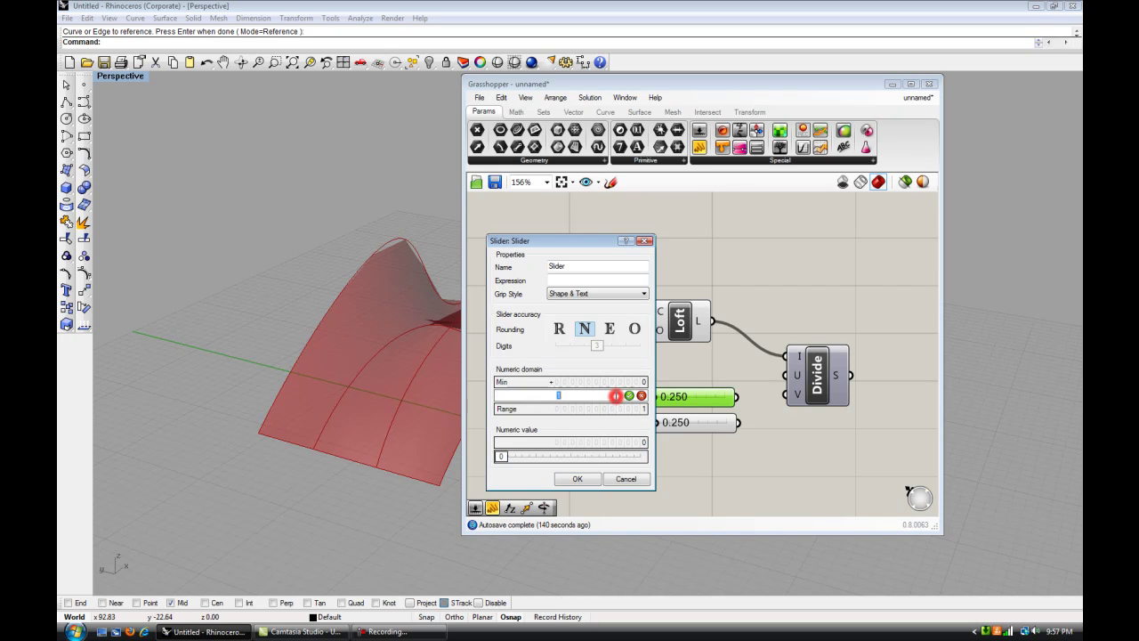
pyautogui.write('20')
pyautogui.click(629, 395)
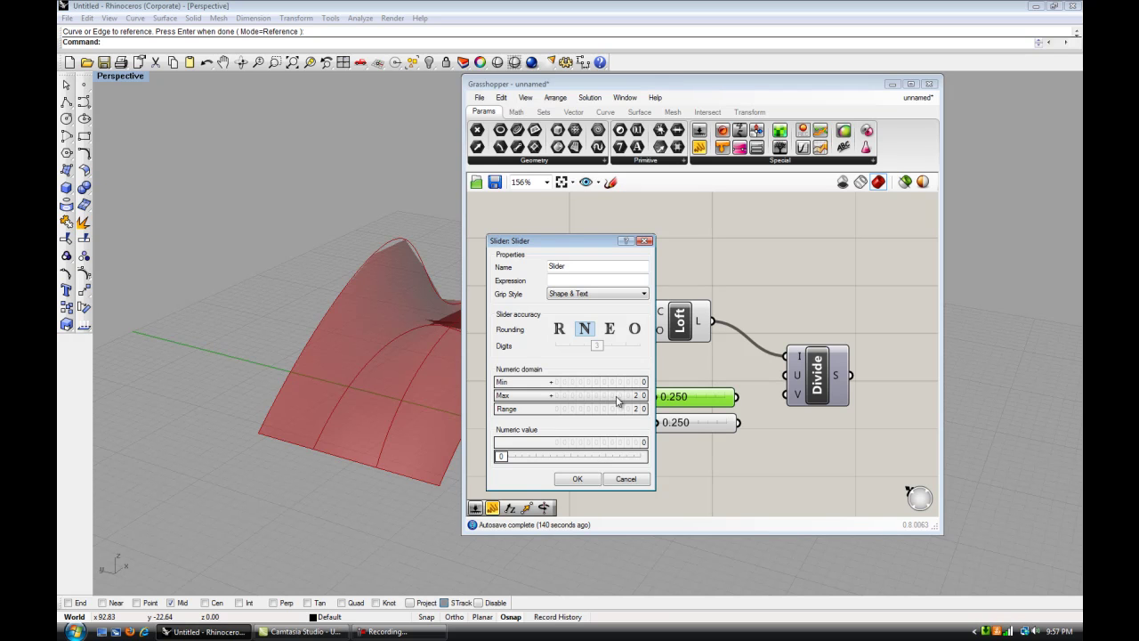
pyautogui.doubleClick(628, 443)
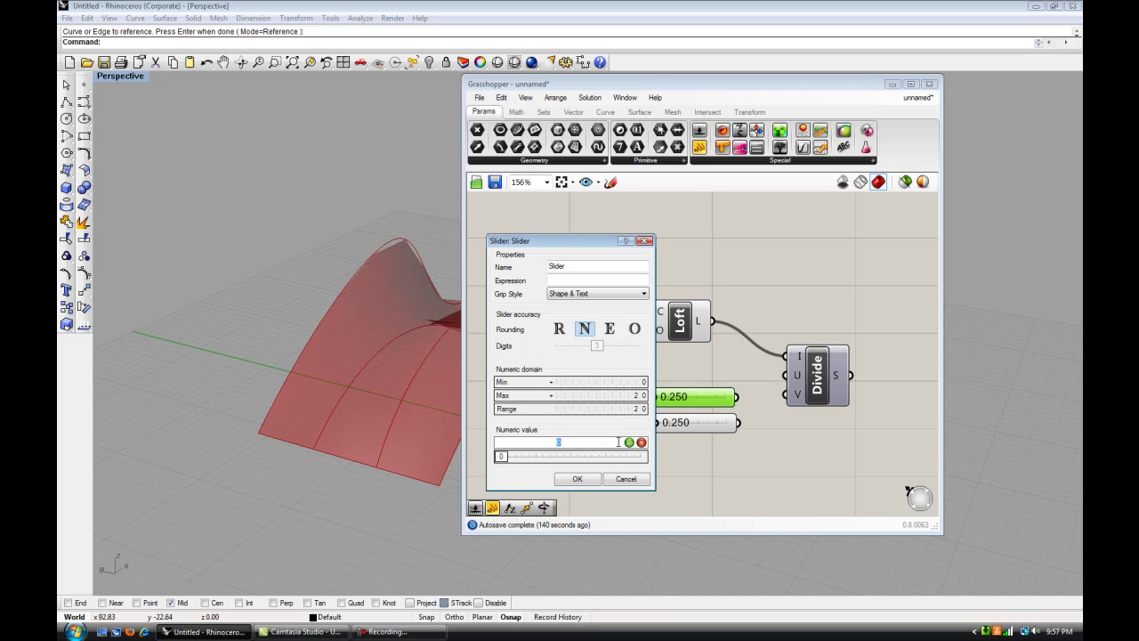
pyautogui.write('10')
pyautogui.press('Return')
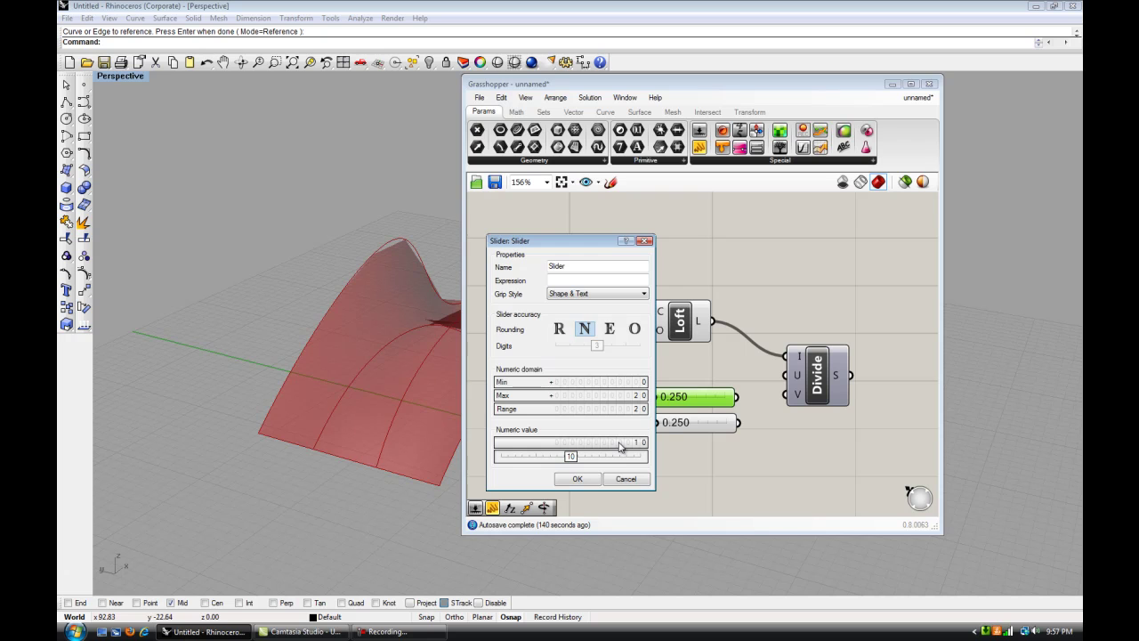
pyautogui.click(579, 478)
# Configure the lower slider for integer rounding with a maximum of 20 and a value of 20
pyautogui.doubleClick(610, 420)
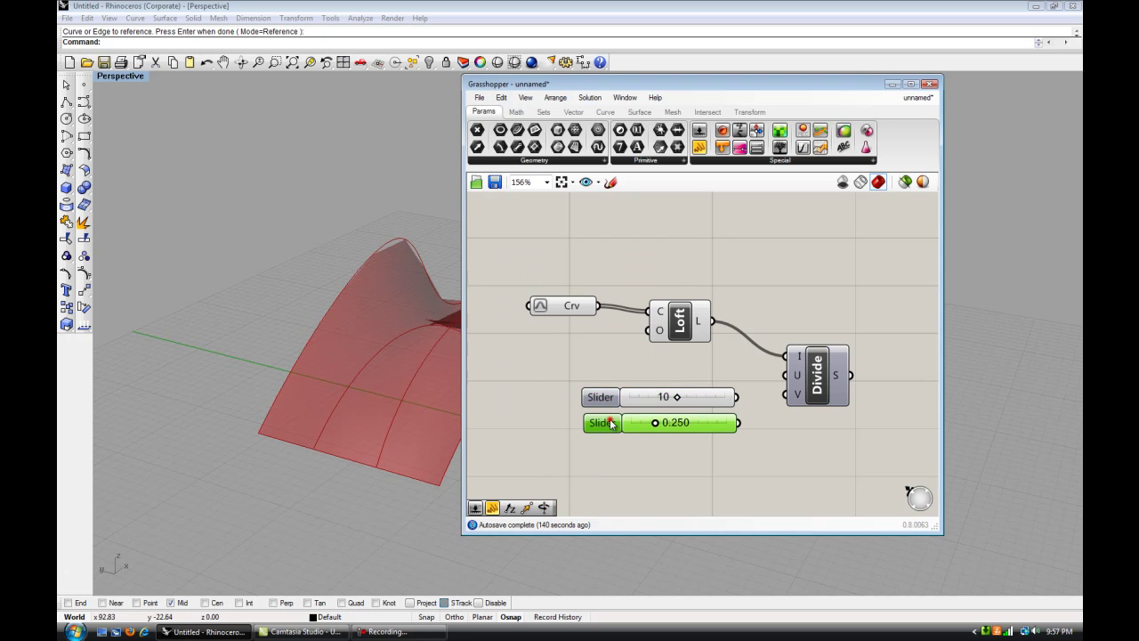
pyautogui.click(622, 384)
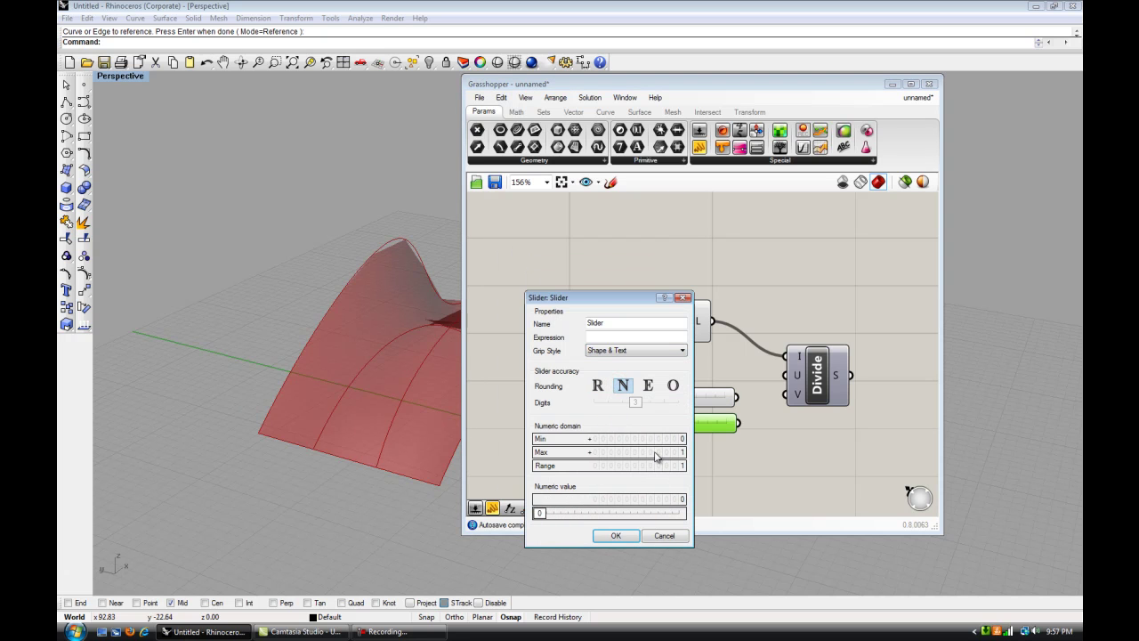
pyautogui.doubleClick(653, 452)
pyautogui.write('20')
pyautogui.press('Return')
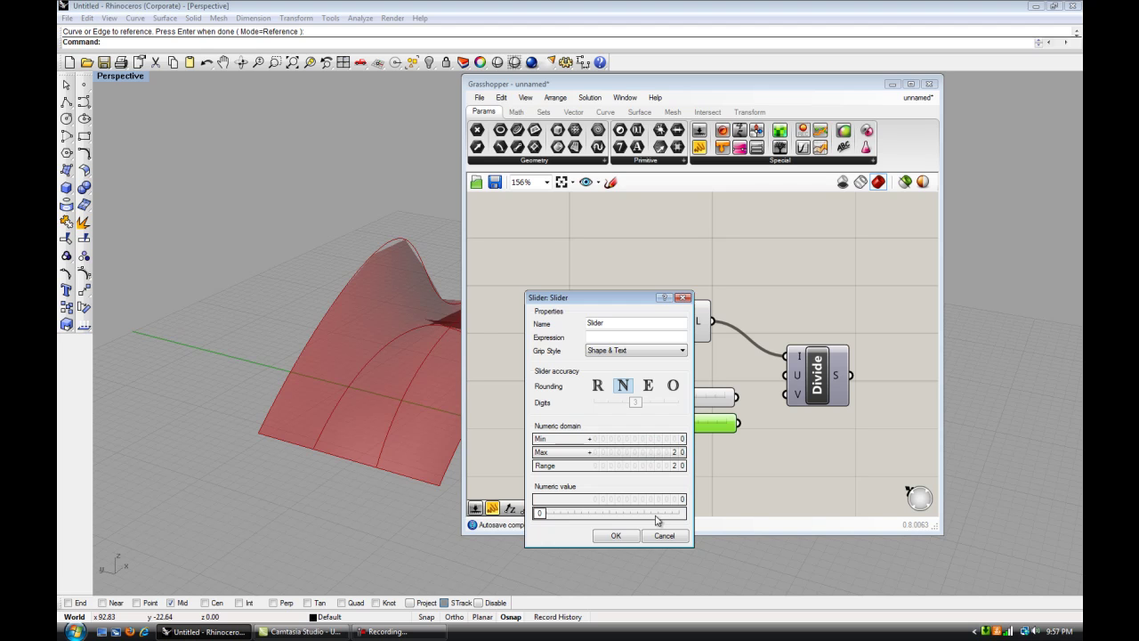
pyautogui.doubleClick(651, 500)
pyautogui.write('20')
pyautogui.press('Return')
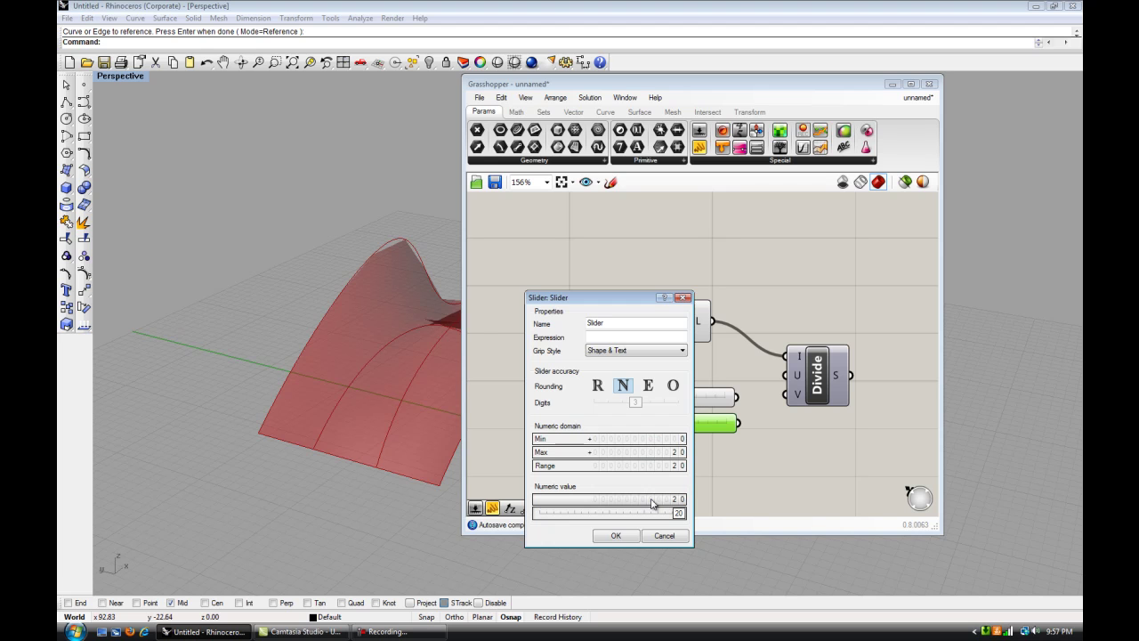
pyautogui.click(617, 536)
# Connect the upper slider to the U input and the lower slider to the V input of Divide Domain², then tidy the component's position
pyautogui.click(601, 396)
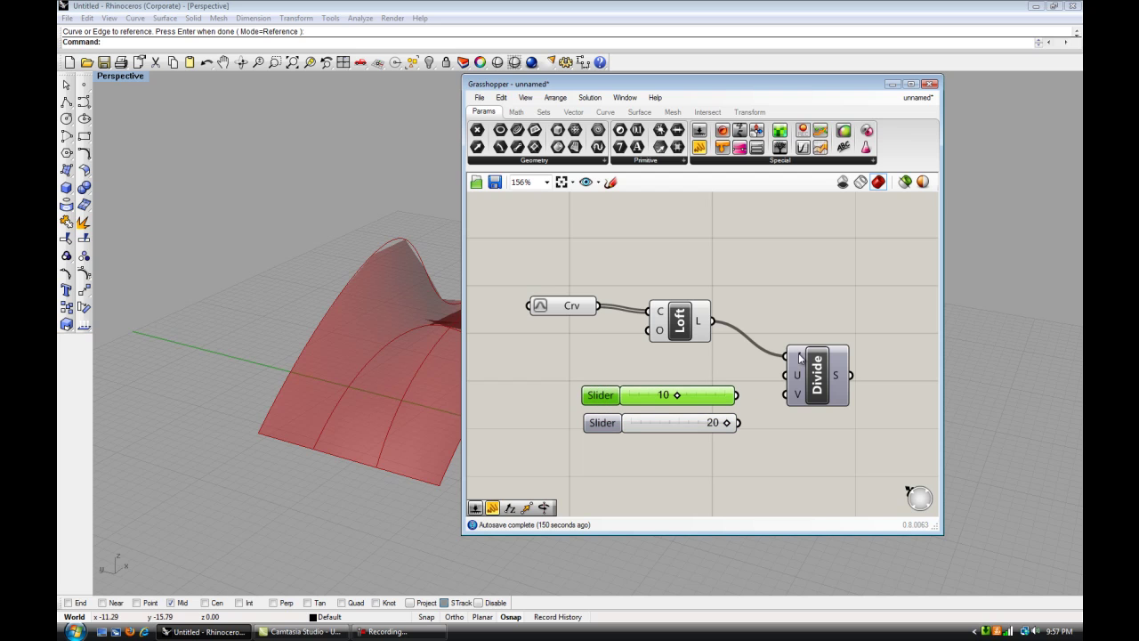
pyautogui.moveTo(804, 372); pyautogui.dragTo(813, 371)
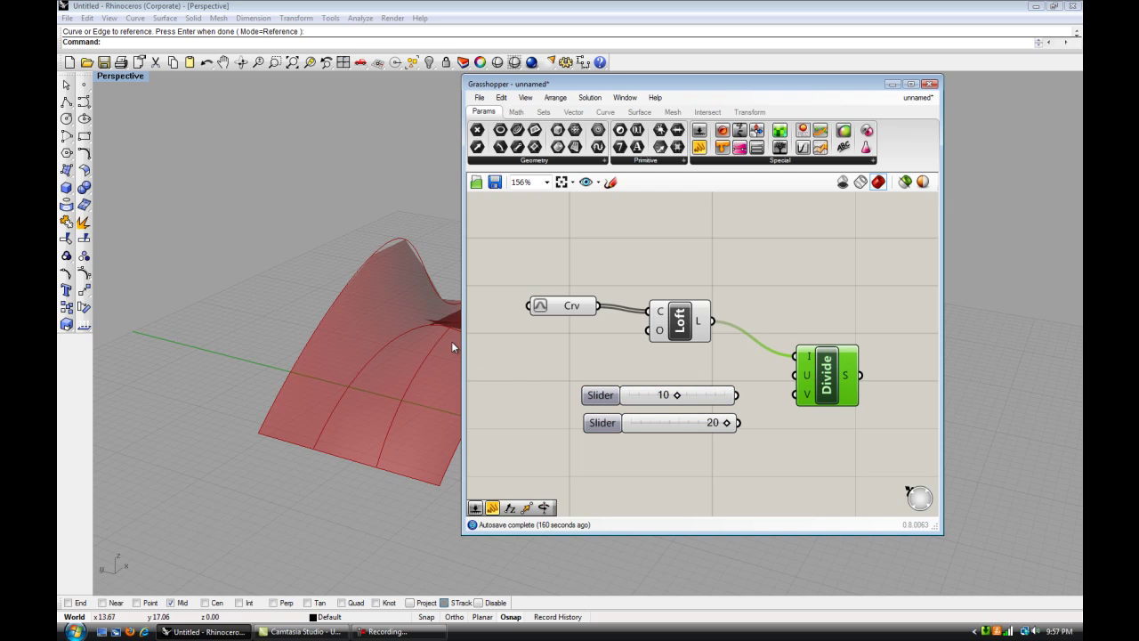
pyautogui.moveTo(603, 92); pyautogui.dragTo(723, 103)
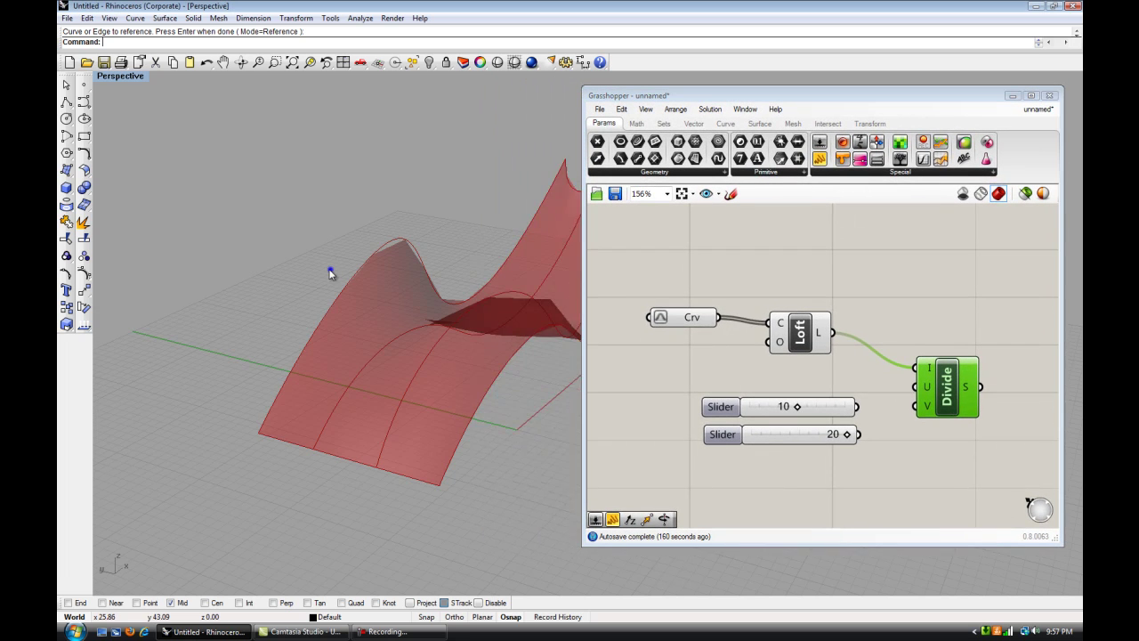
pyautogui.moveTo(329, 266); pyautogui.dragTo(320, 360, button='right')
pyautogui.click(789, 409)
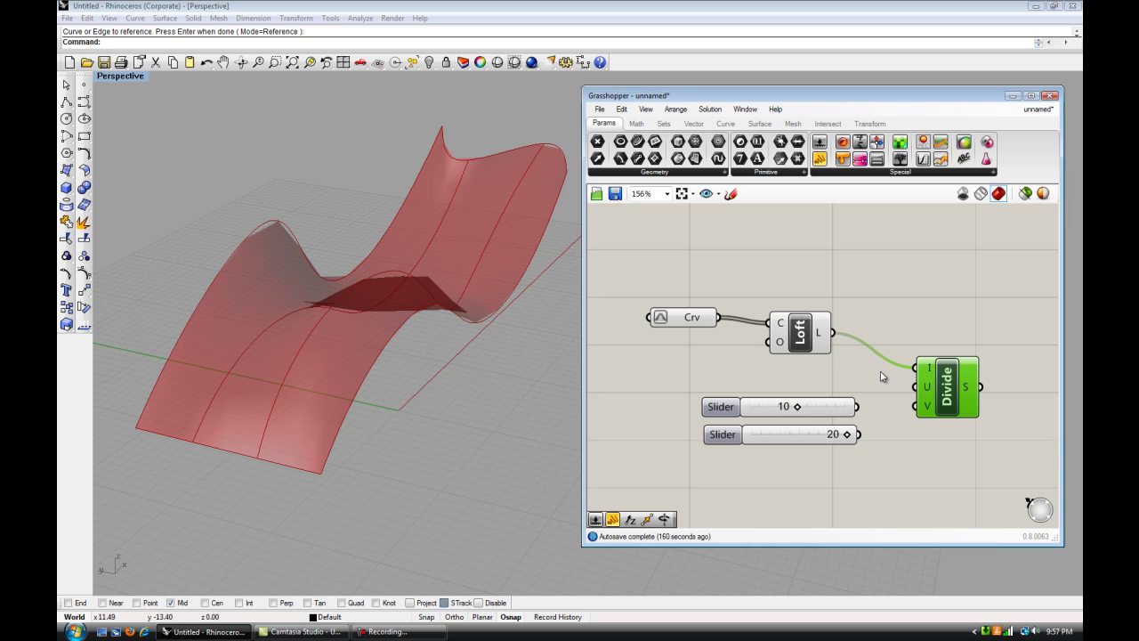
pyautogui.moveTo(865, 101); pyautogui.dragTo(852, 90)
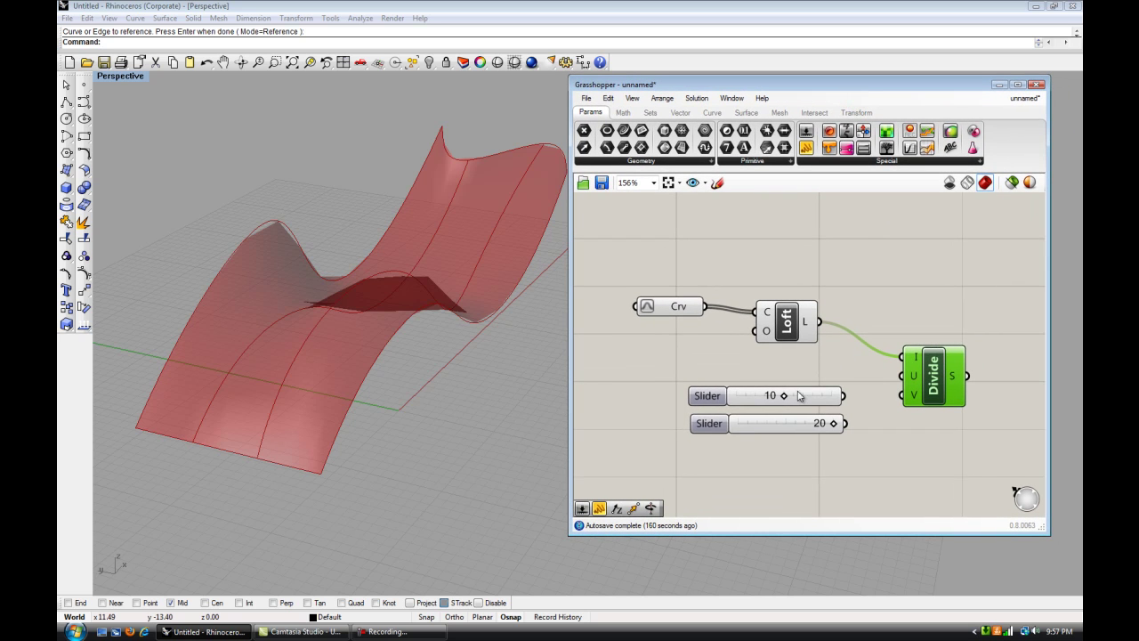
pyautogui.moveTo(842, 395); pyautogui.dragTo(901, 376)
pyautogui.moveTo(846, 423); pyautogui.dragTo(902, 395)
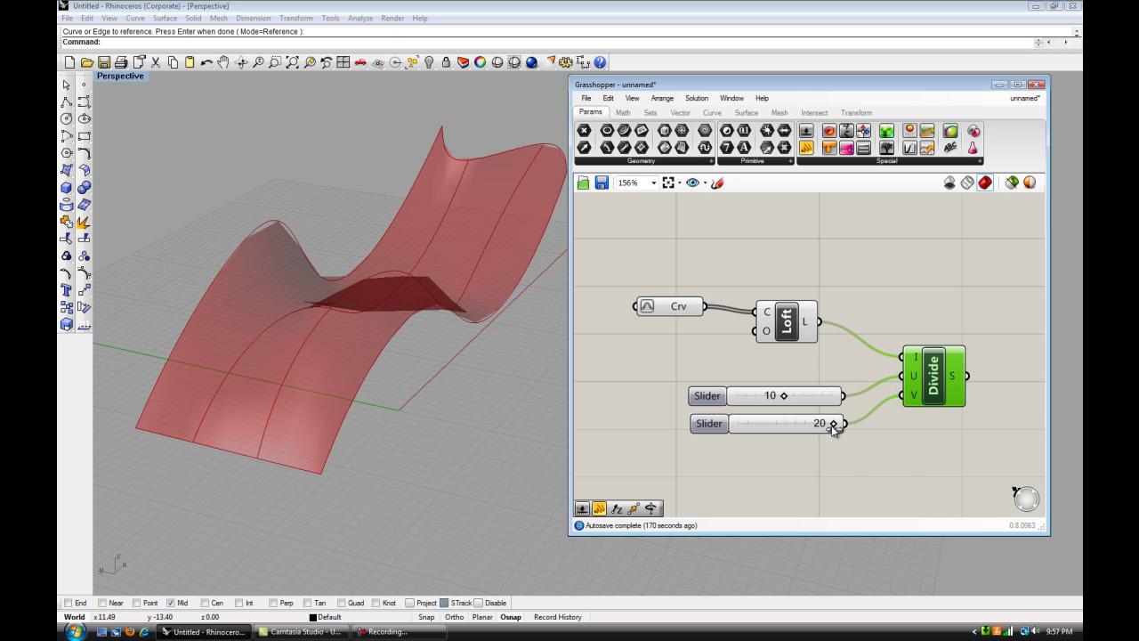
pyautogui.moveTo(934, 372); pyautogui.dragTo(933, 357)
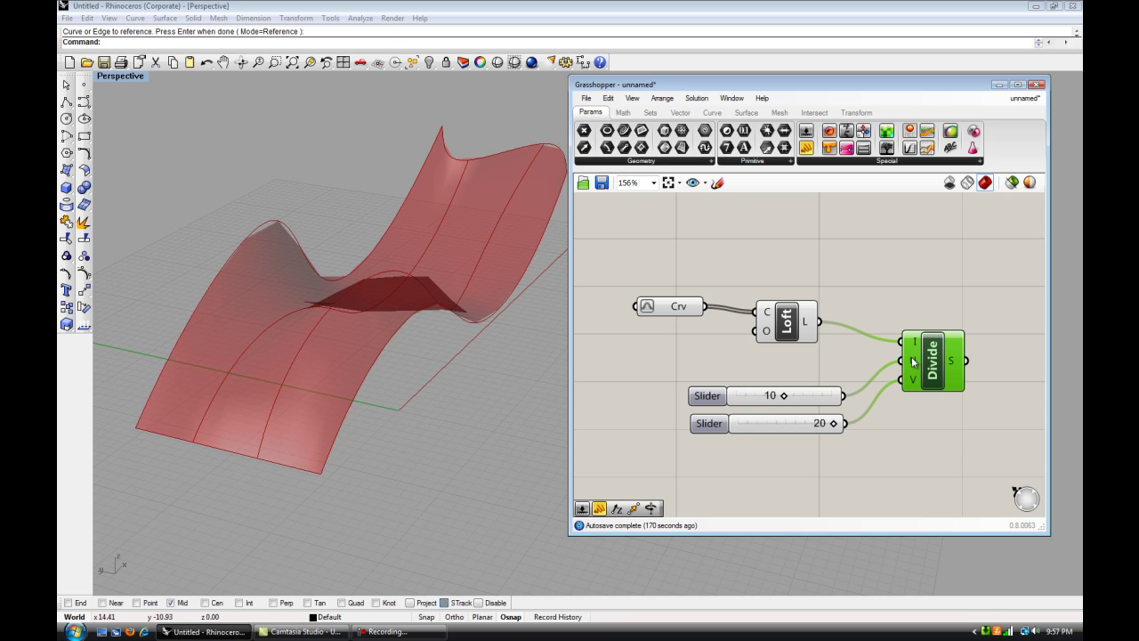
pyautogui.moveTo(909, 369)
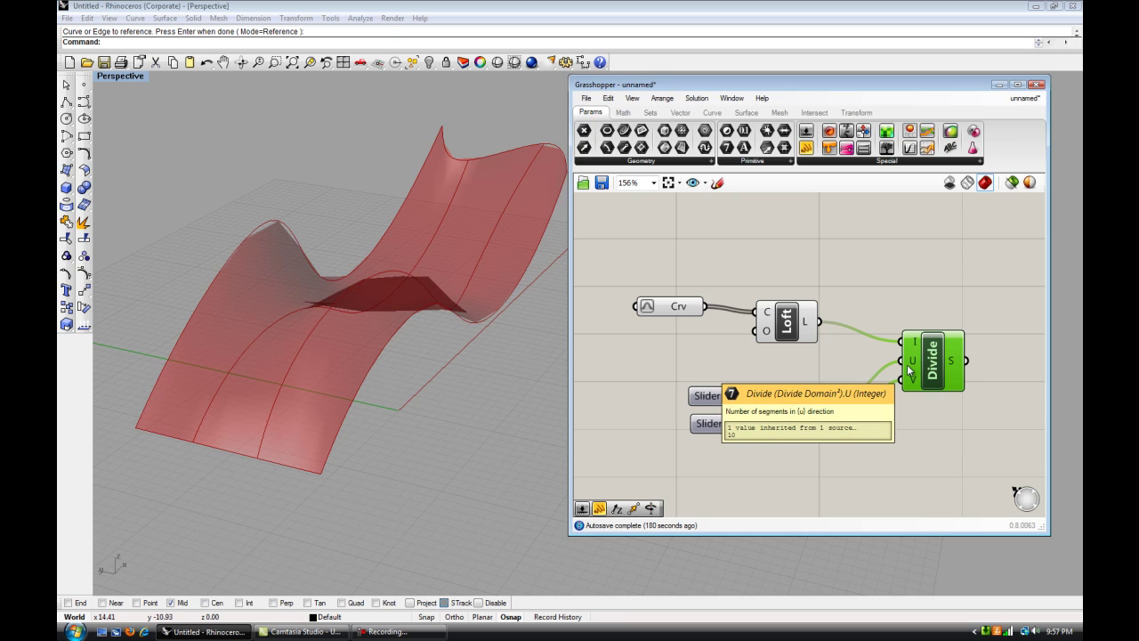
pyautogui.moveTo(912, 290)
pyautogui.mouseDown(button='right')
pyautogui.moveTo(852, 287)
pyautogui.moveTo(896, 285)
pyautogui.mouseUp(button='right')
pyautogui.scroll(-2, 873, 291)
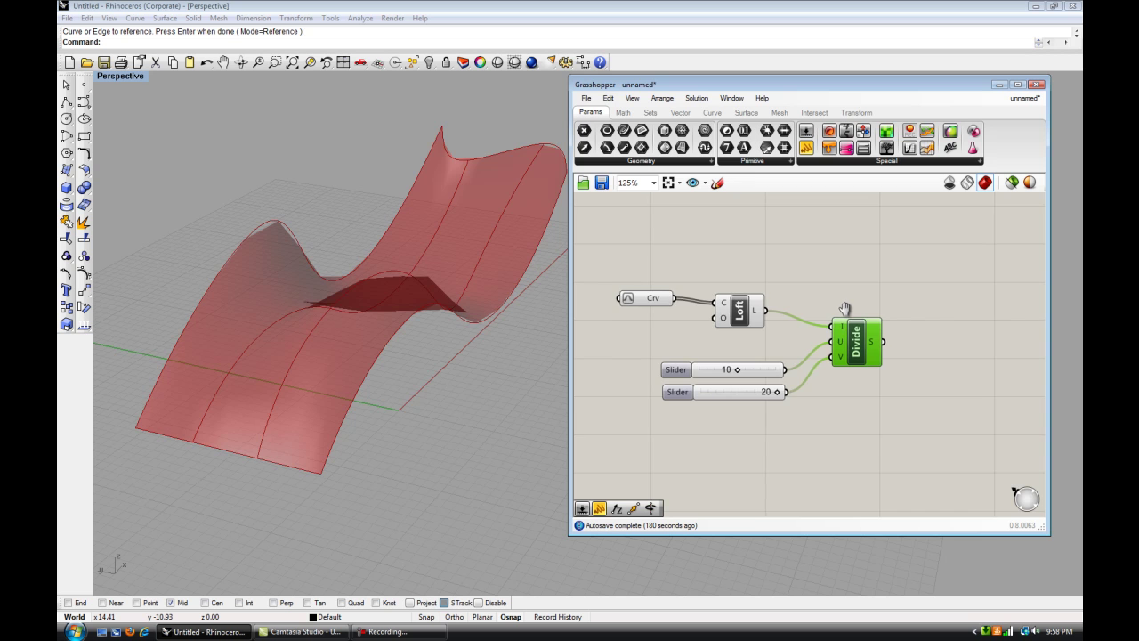
pyautogui.moveTo(846, 309); pyautogui.dragTo(816, 307, button='right')
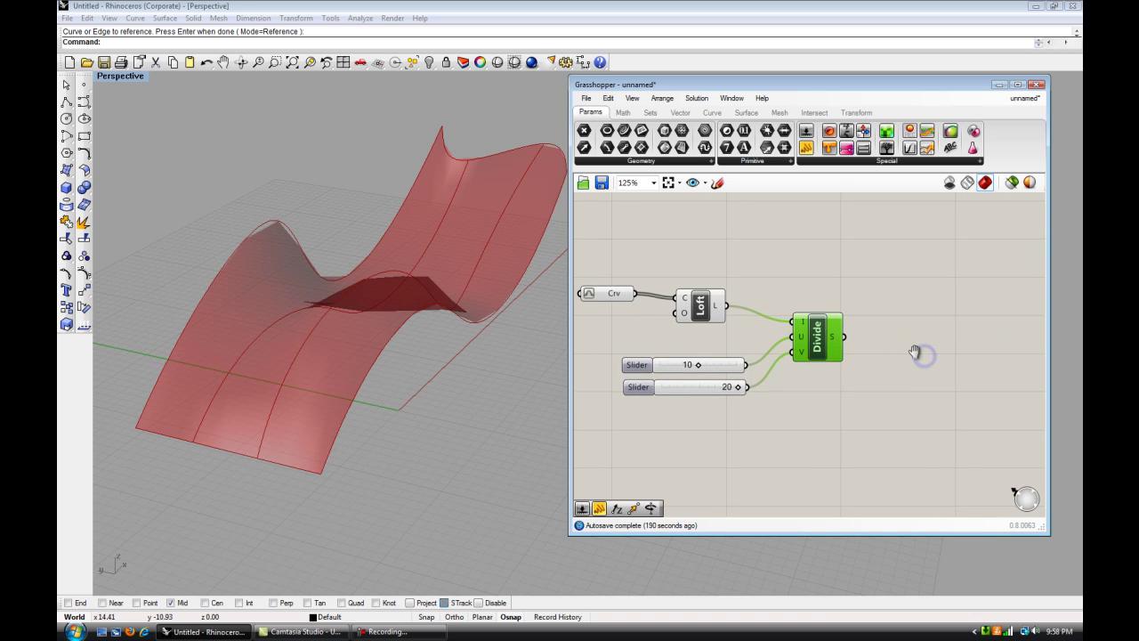
pyautogui.moveTo(913, 353); pyautogui.dragTo(852, 341, button='right')
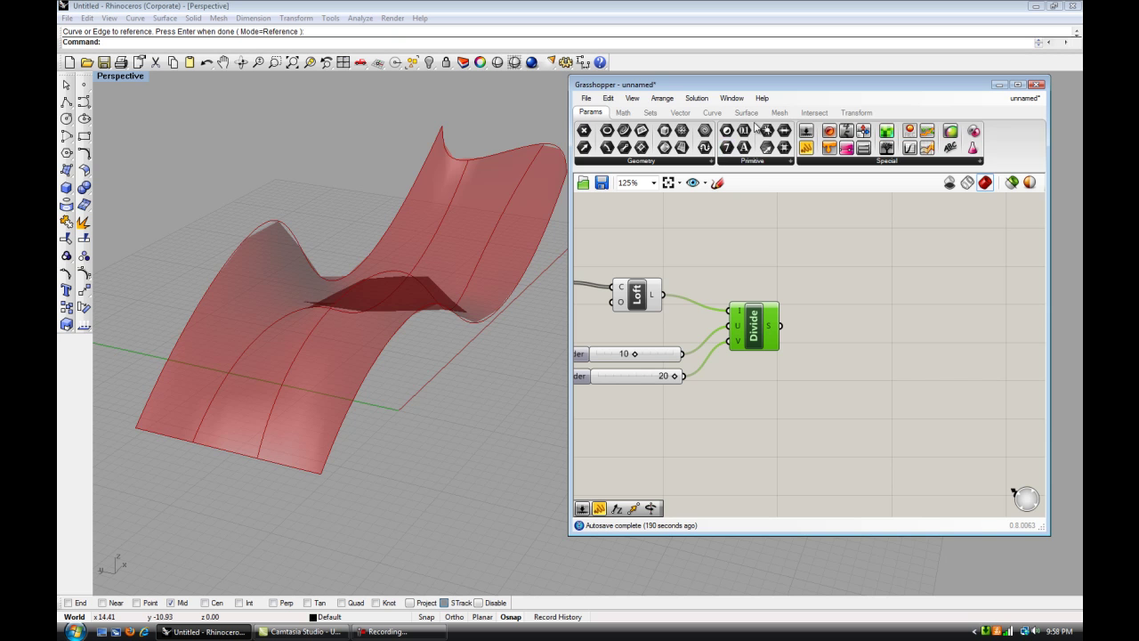
# Place a Surface Box component on the canvas beyond Divide Domain², leaving room between the two components
pyautogui.click(855, 113)
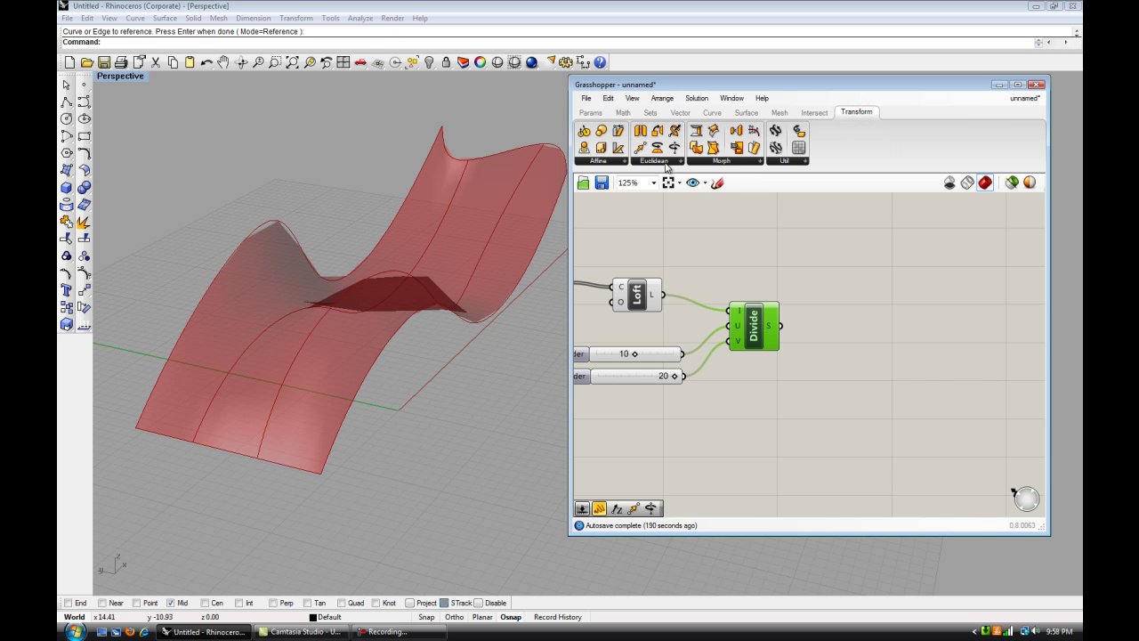
pyautogui.click(731, 161)
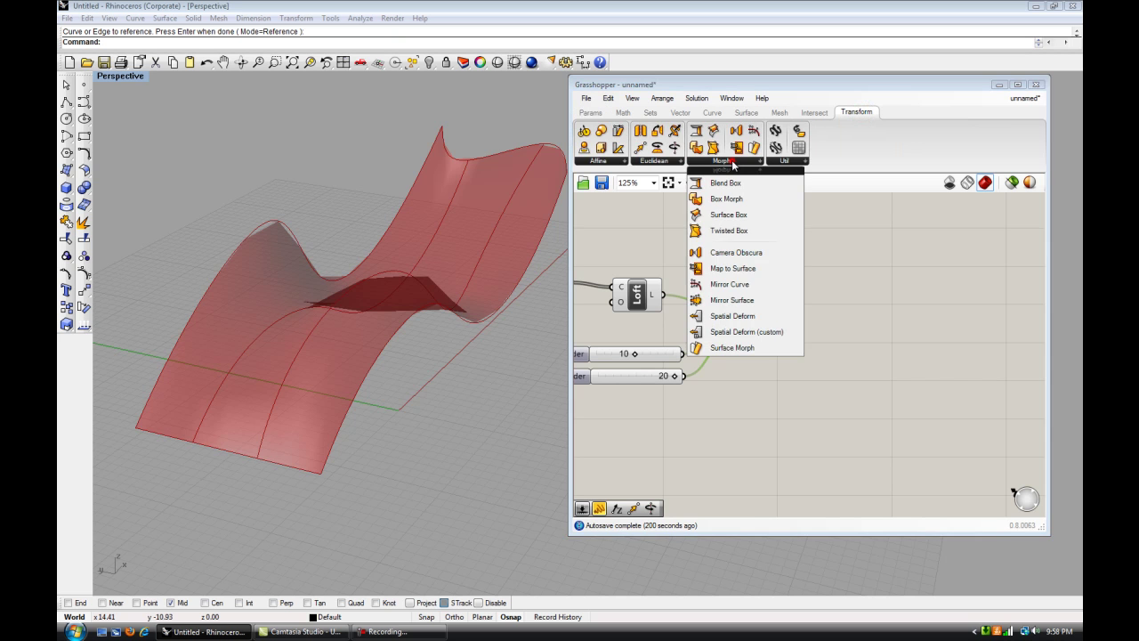
pyautogui.click(728, 215)
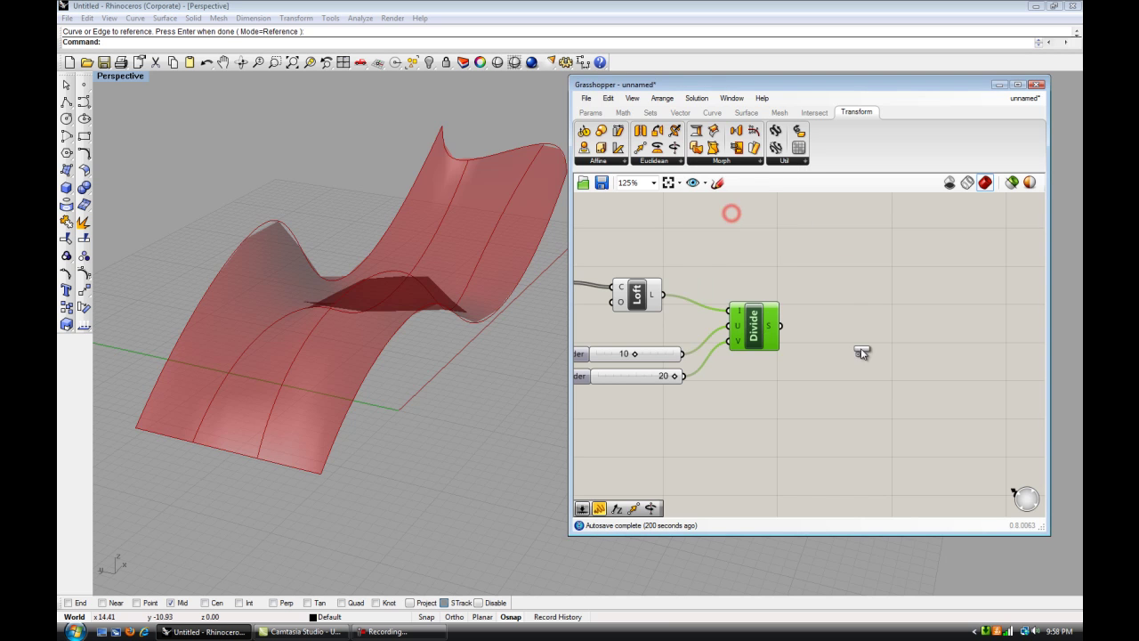
pyautogui.click(865, 343)
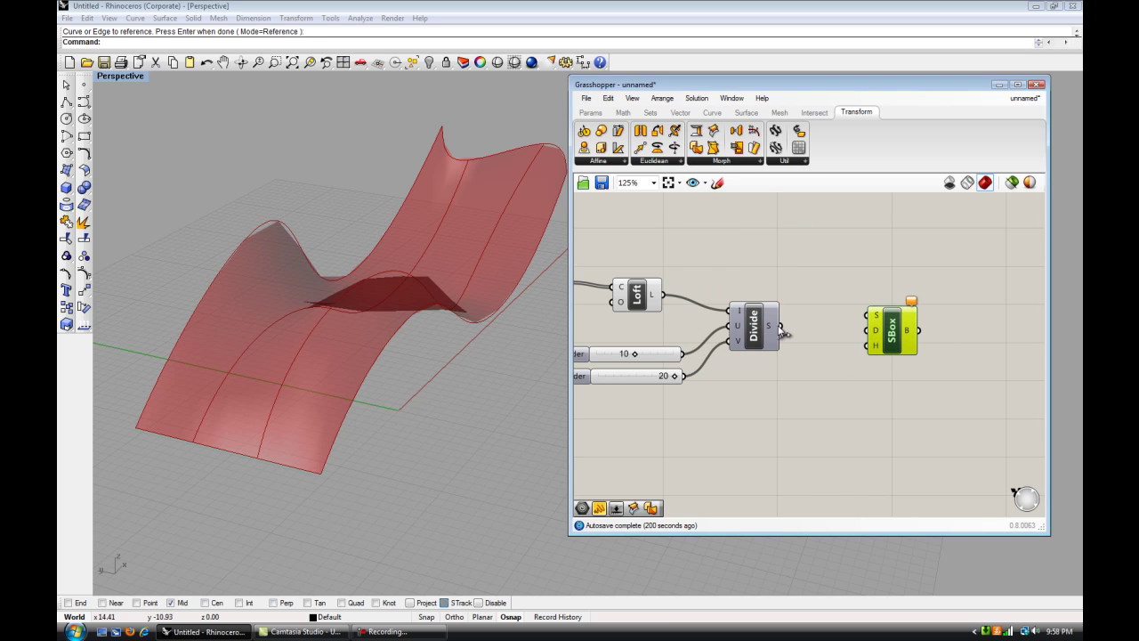
pyautogui.moveTo(780, 326); pyautogui.dragTo(896, 335)
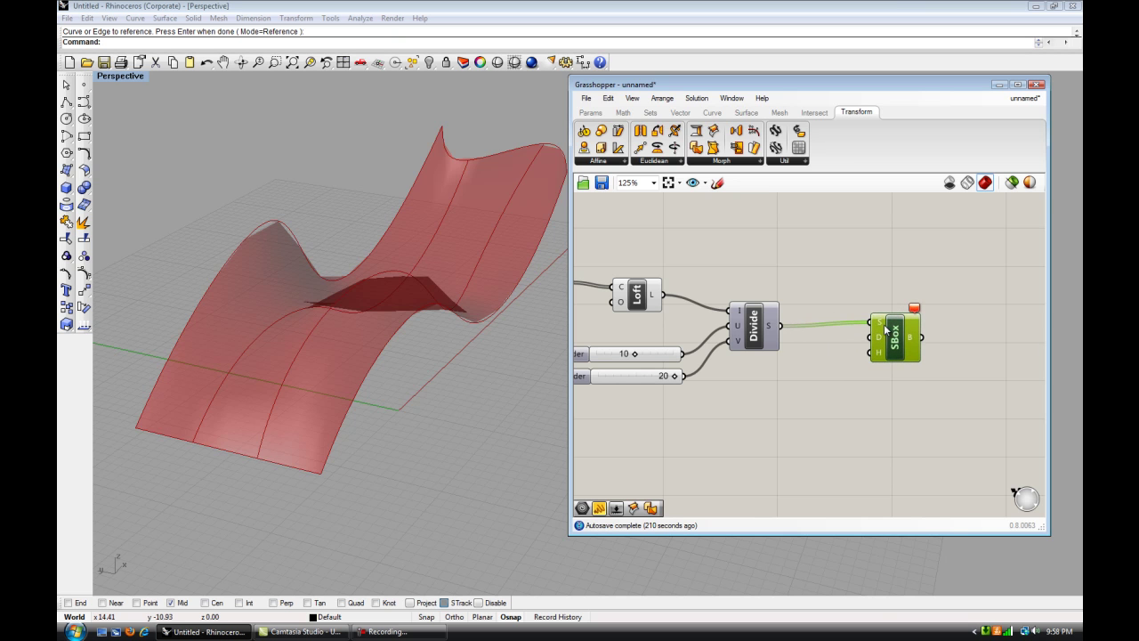
pyautogui.rightClick(881, 323)
pyautogui.click(921, 404)
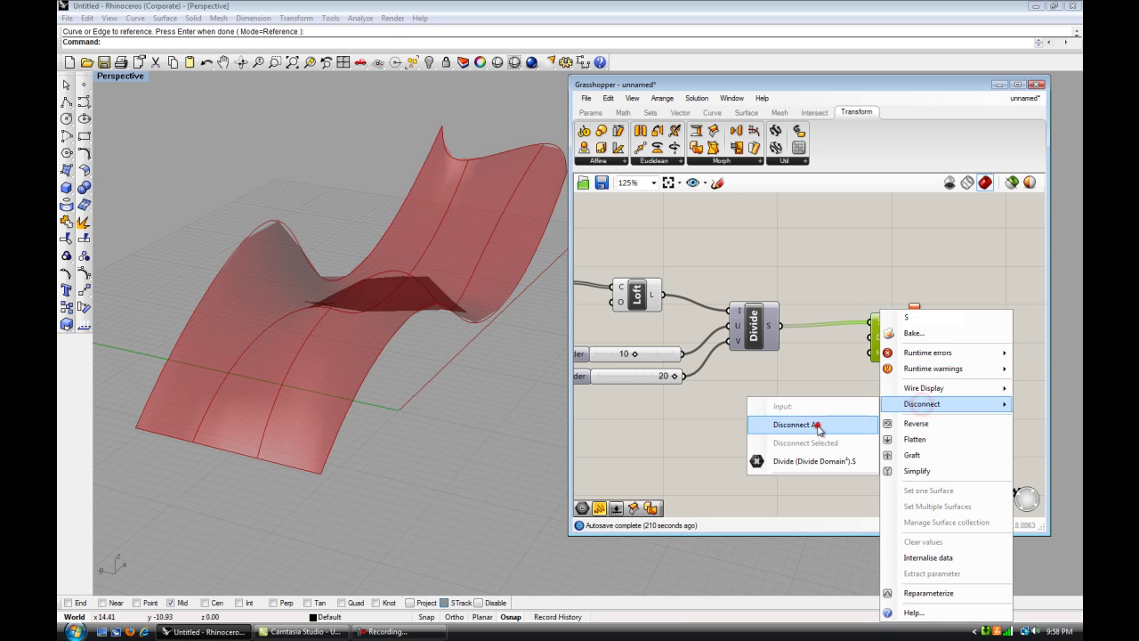
pyautogui.click(814, 424)
# Connect the Divide Domain² output to the Surface Box's D input and the Loft output to its S input, then tidy the component's position
pyautogui.moveTo(780, 326); pyautogui.dragTo(884, 335)
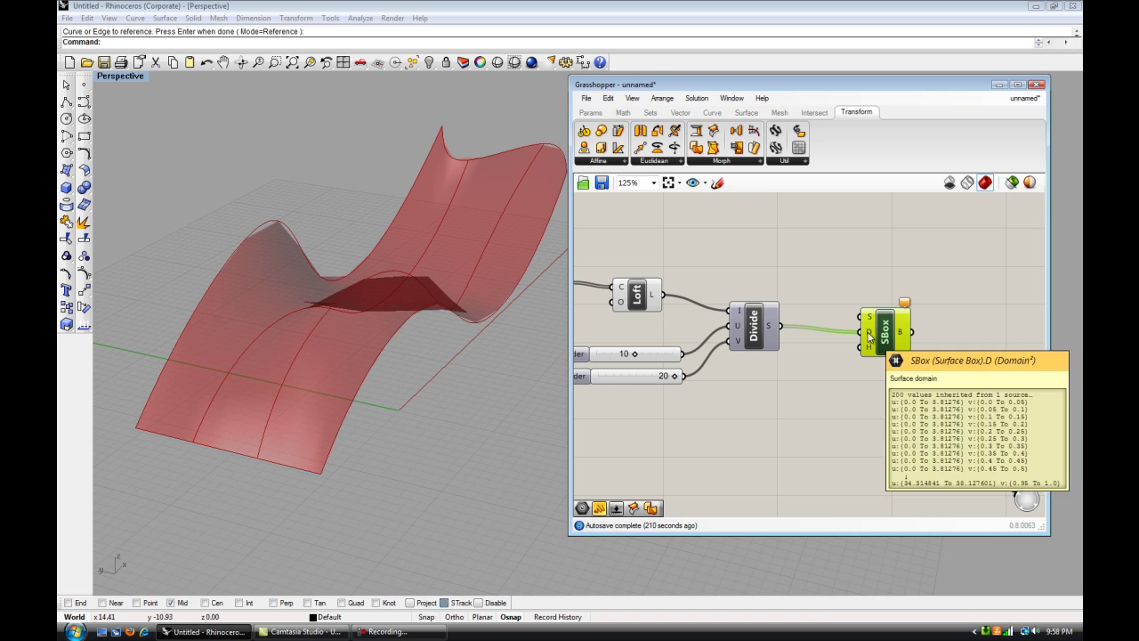
pyautogui.moveTo(665, 299); pyautogui.dragTo(896, 314)
pyautogui.click(437, 381)
pyautogui.moveTo(438, 378)
pyautogui.mouseDown(button='right')
pyautogui.moveTo(433, 424)
pyautogui.moveTo(376, 394)
pyautogui.moveTo(448, 332)
pyautogui.moveTo(454, 365)
pyautogui.moveTo(436, 372)
pyautogui.mouseUp(button='right')
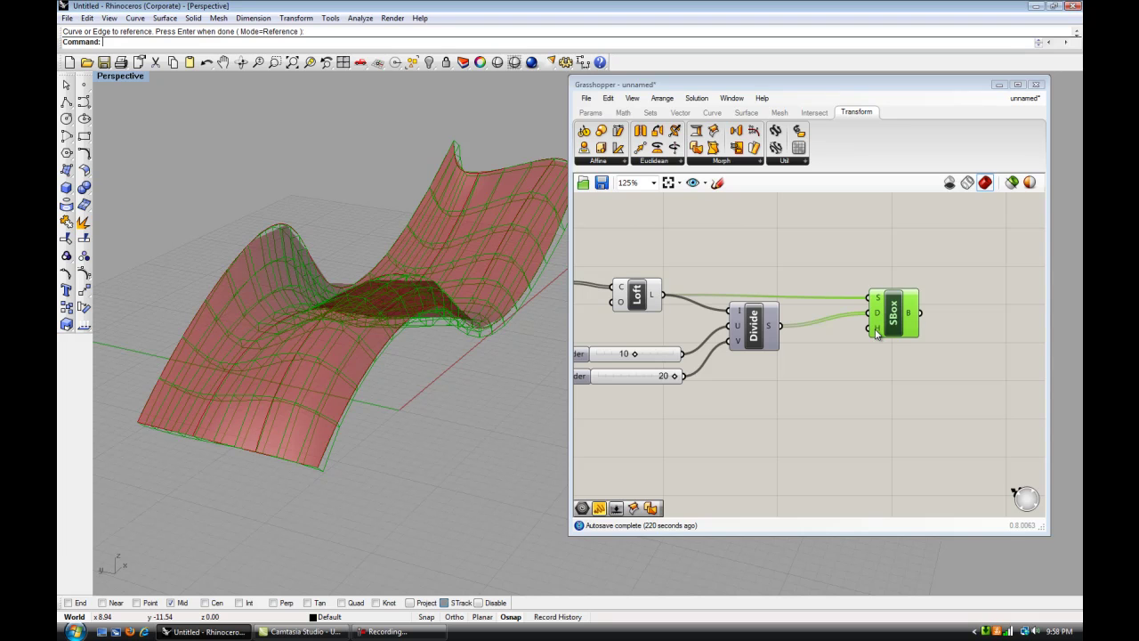
pyautogui.moveTo(878, 329); pyautogui.dragTo(883, 336)
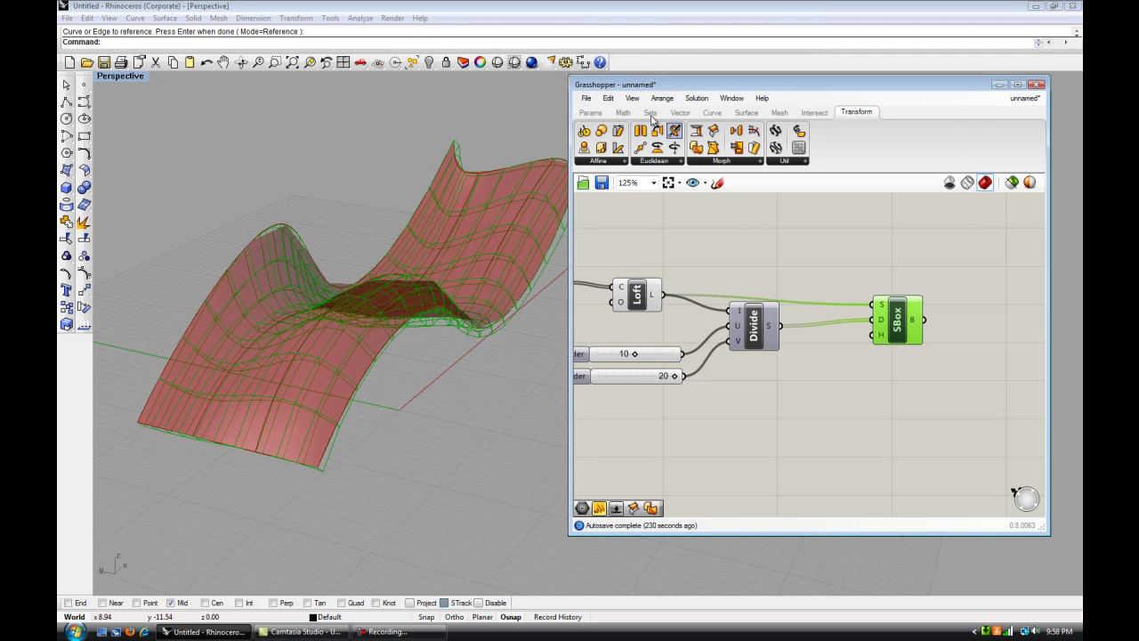
# Add a number slider below Divide Domain² and configure it for floating-point rounding with a maximum of 2
pyautogui.click(594, 113)
pyautogui.moveTo(806, 131); pyautogui.dragTo(821, 397)
pyautogui.doubleClick(764, 391)
pyautogui.click(765, 360)
pyautogui.click(742, 360)
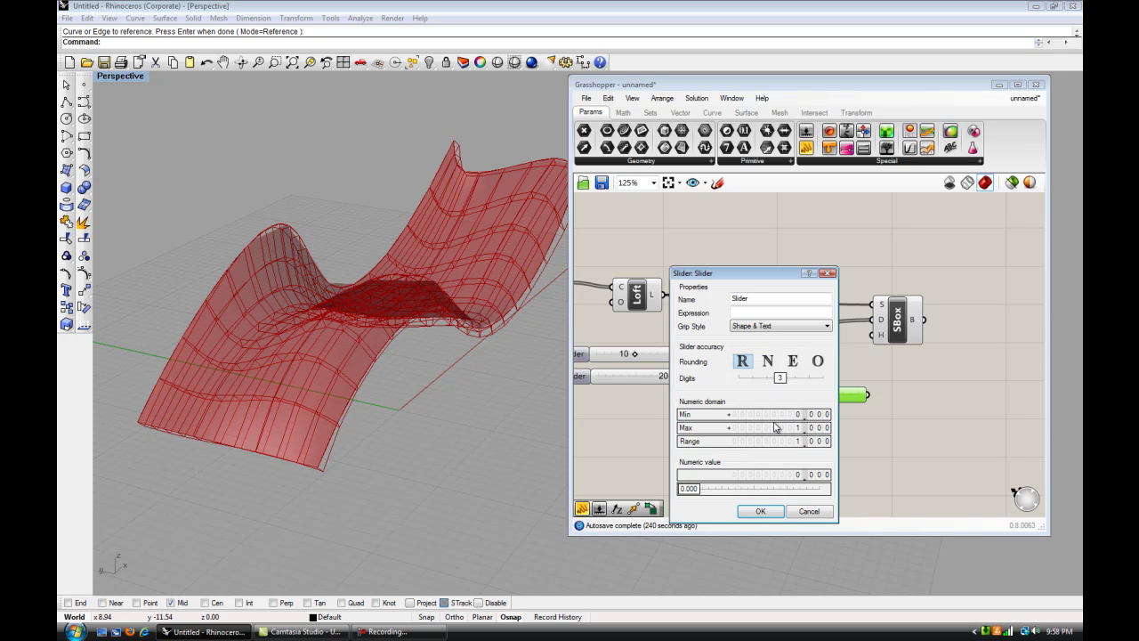
pyautogui.moveTo(780, 378)
pyautogui.mouseDown()
pyautogui.moveTo(766, 381)
pyautogui.moveTo(779, 380)
pyautogui.mouseUp()
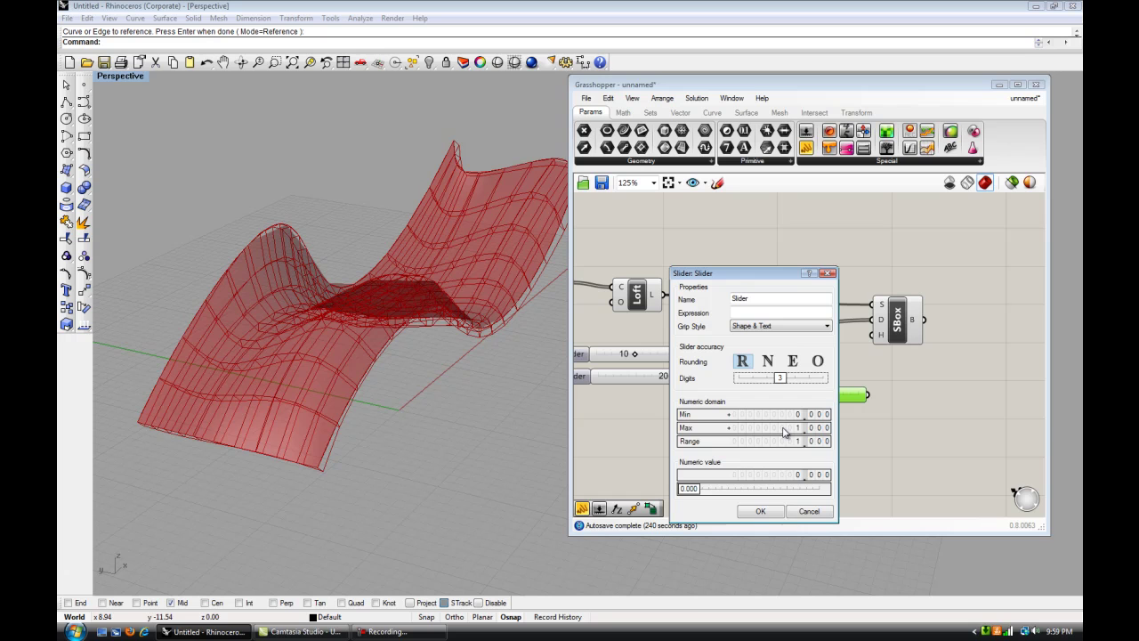
pyautogui.scroll(1, 783, 431)
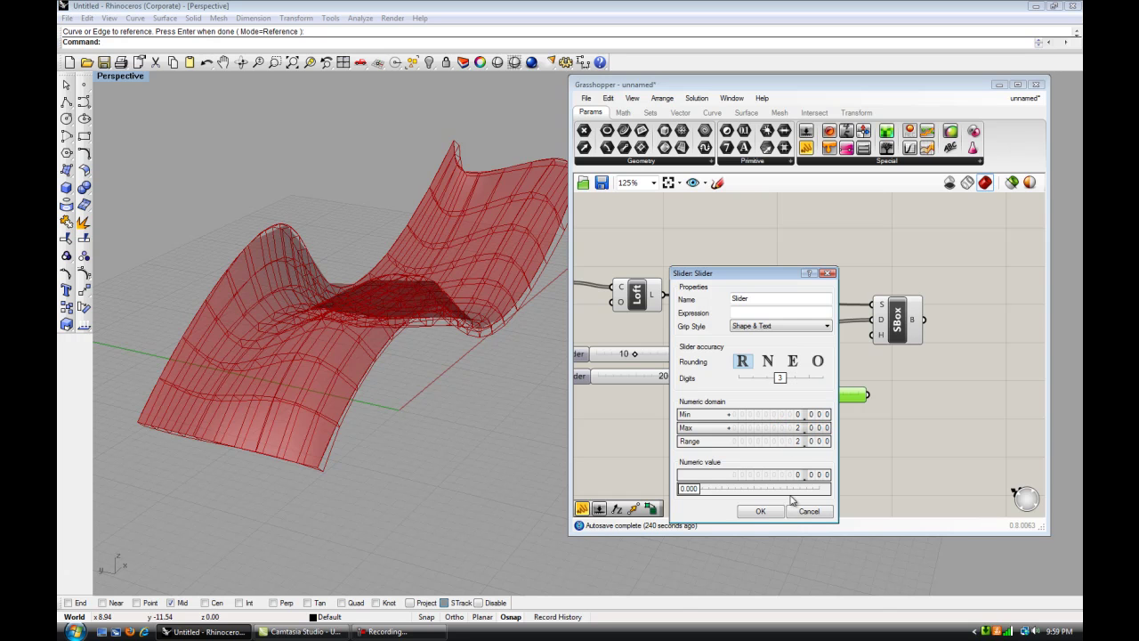
pyautogui.click(760, 511)
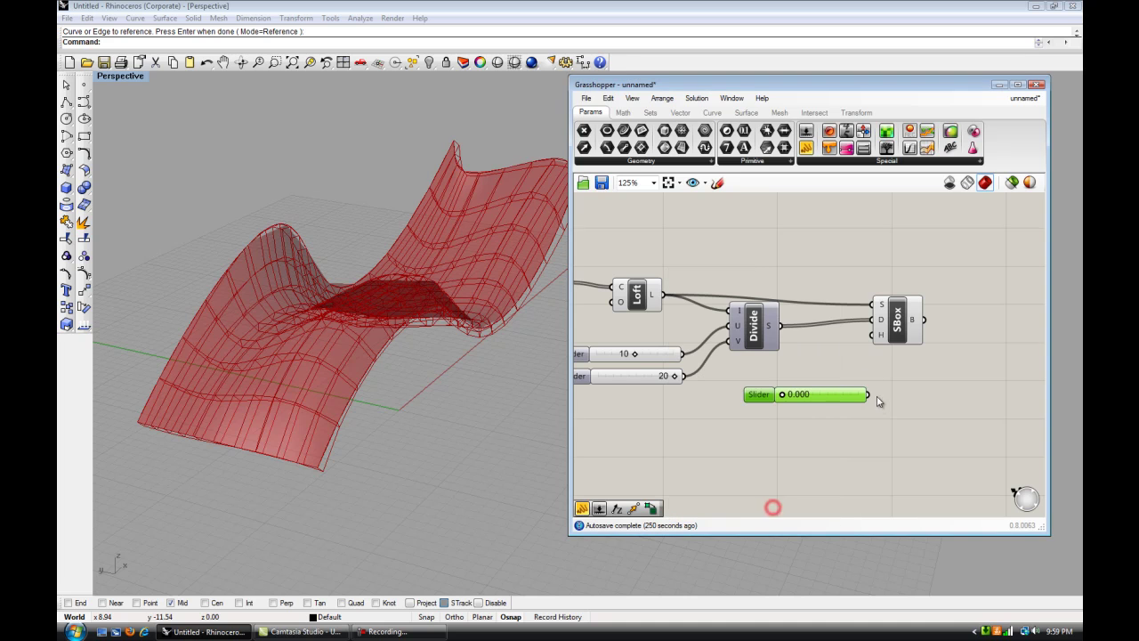
# Set the new slider to 1.5 and connect it to the Surface Box's H input, tidying the slider's position
pyautogui.doubleClick(799, 392)
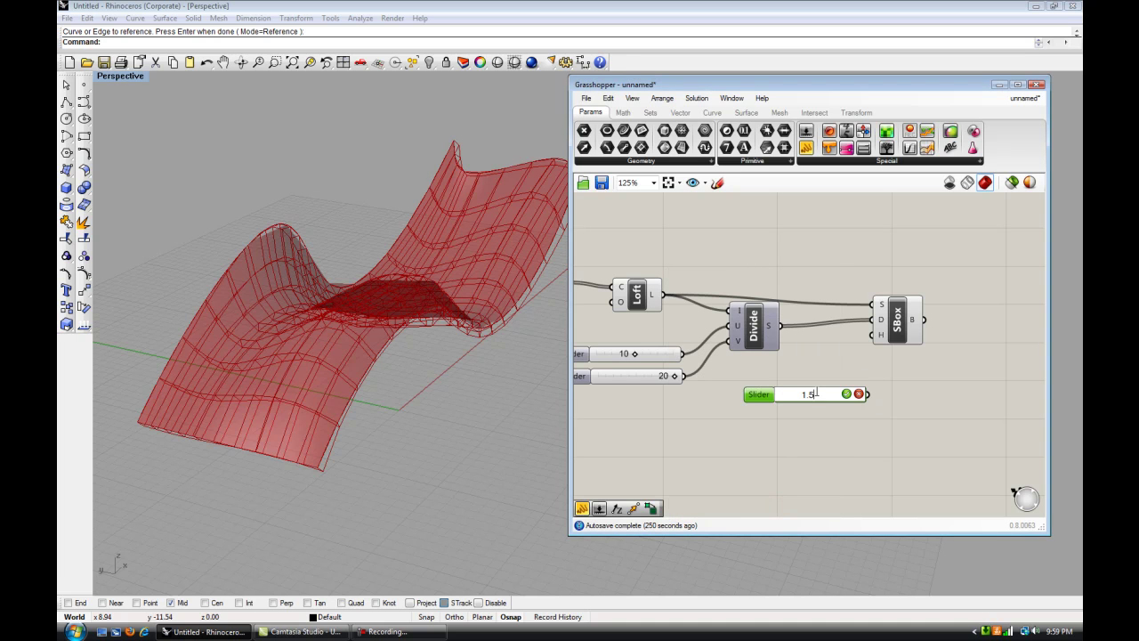
pyautogui.press('Return')
pyautogui.moveTo(868, 394); pyautogui.dragTo(871, 335)
pyautogui.moveTo(435, 414); pyautogui.dragTo(432, 384, button='right')
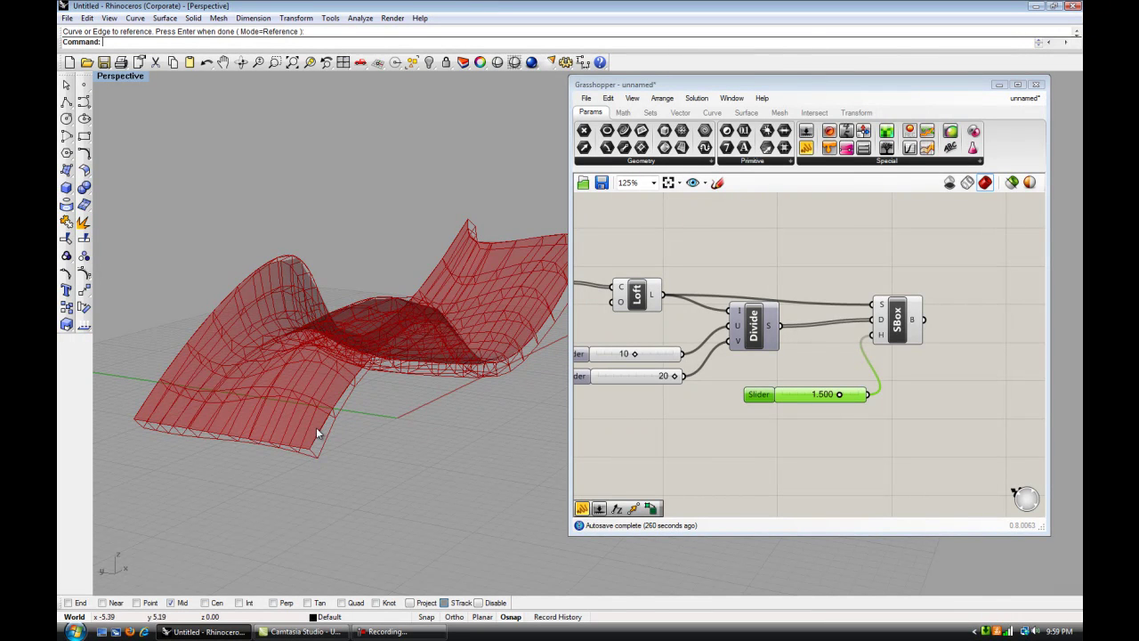
pyautogui.moveTo(422, 397)
pyautogui.mouseDown(button='right')
pyautogui.moveTo(410, 397)
pyautogui.moveTo(415, 412)
pyautogui.mouseUp(button='right')
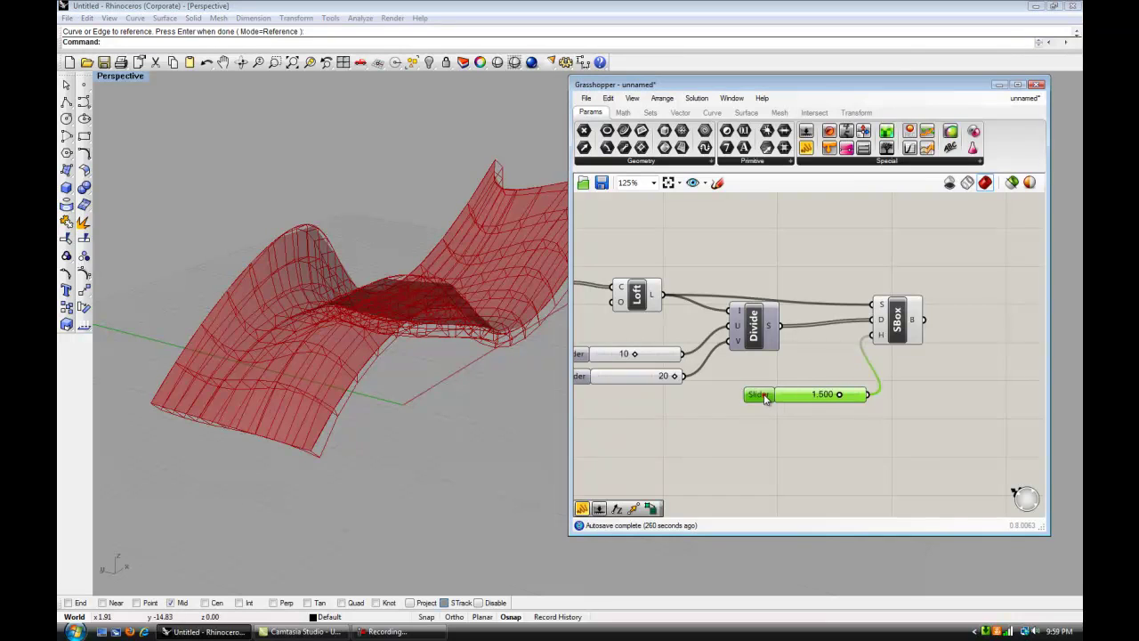
pyautogui.moveTo(822, 399); pyautogui.dragTo(813, 394)
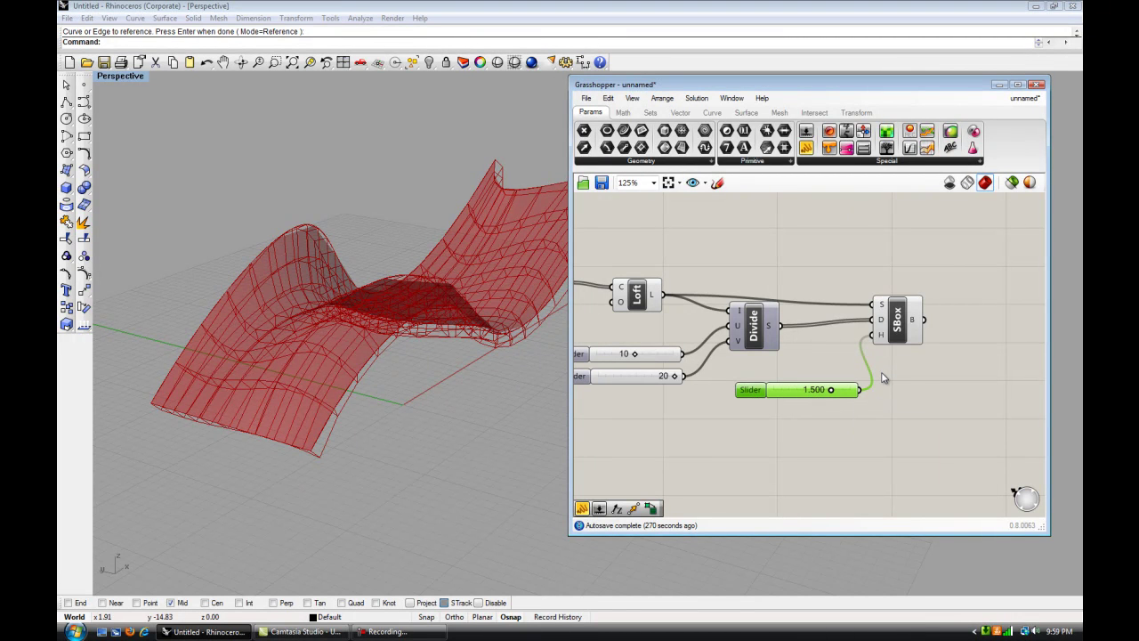
# Lower the height slider to 1.000 and move the Surface Box farther away from Divide Domain²
pyautogui.moveTo(369, 453); pyautogui.dragTo(369, 436, button='right')
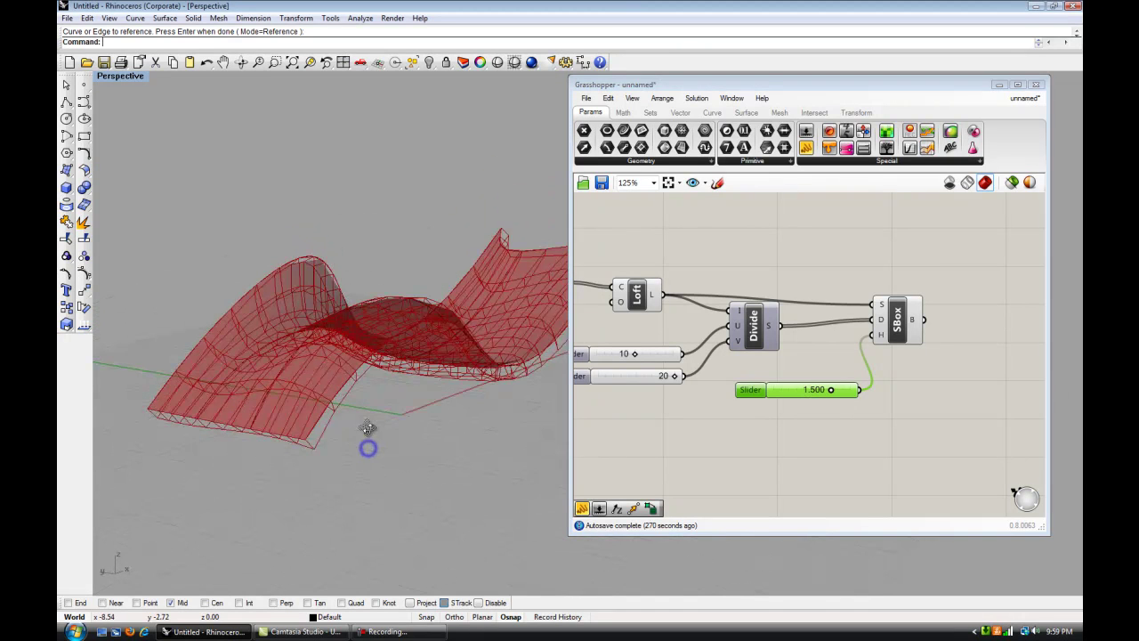
pyautogui.moveTo(827, 389); pyautogui.dragTo(811, 389)
pyautogui.moveTo(525, 458); pyautogui.dragTo(462, 458, button='right')
pyautogui.moveTo(906, 321); pyautogui.dragTo(925, 321)
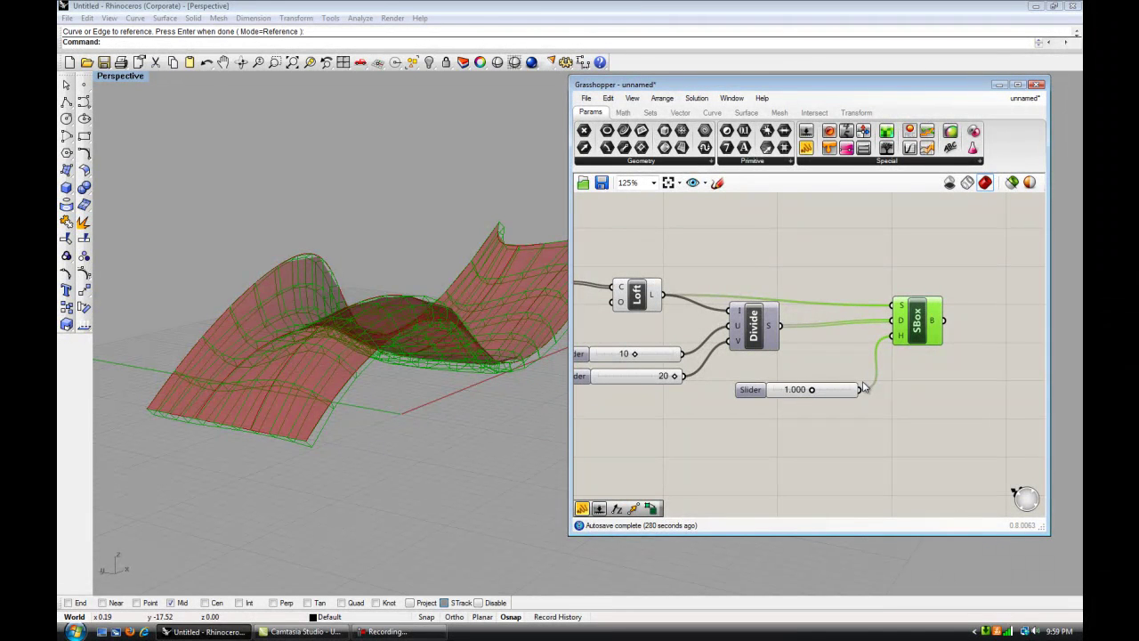
pyautogui.moveTo(771, 278); pyautogui.dragTo(793, 292, button='right')
# Minimize the Grasshopper window and maximize Rhino's Top viewport, framing the surface with free space above it
pyautogui.click(387, 190)
pyautogui.moveTo(435, 269); pyautogui.dragTo(546, 181, button='right')
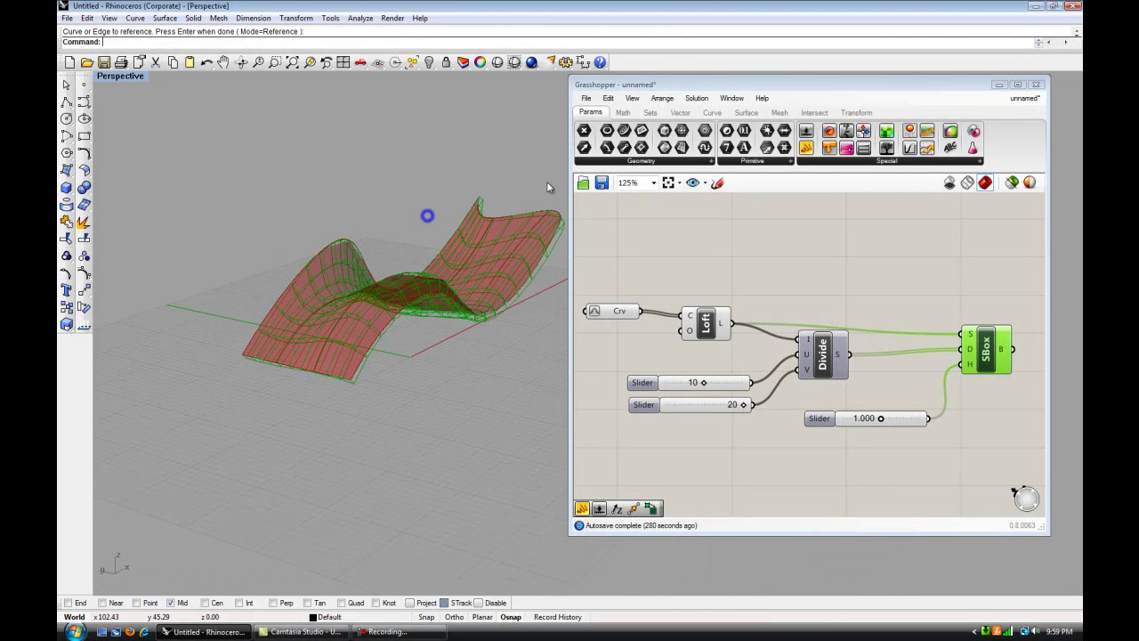
pyautogui.click(1000, 85)
pyautogui.click(1000, 84)
pyautogui.hotkey('ctrl', 'm')
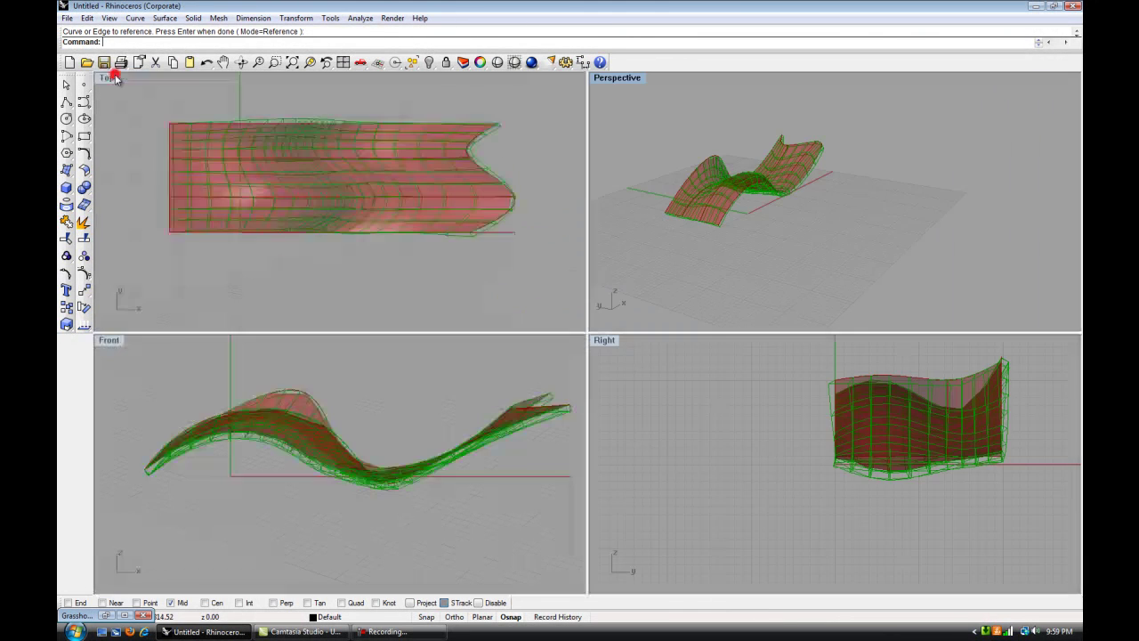
pyautogui.doubleClick(107, 77)
pyautogui.scroll(-3, 526, 282)
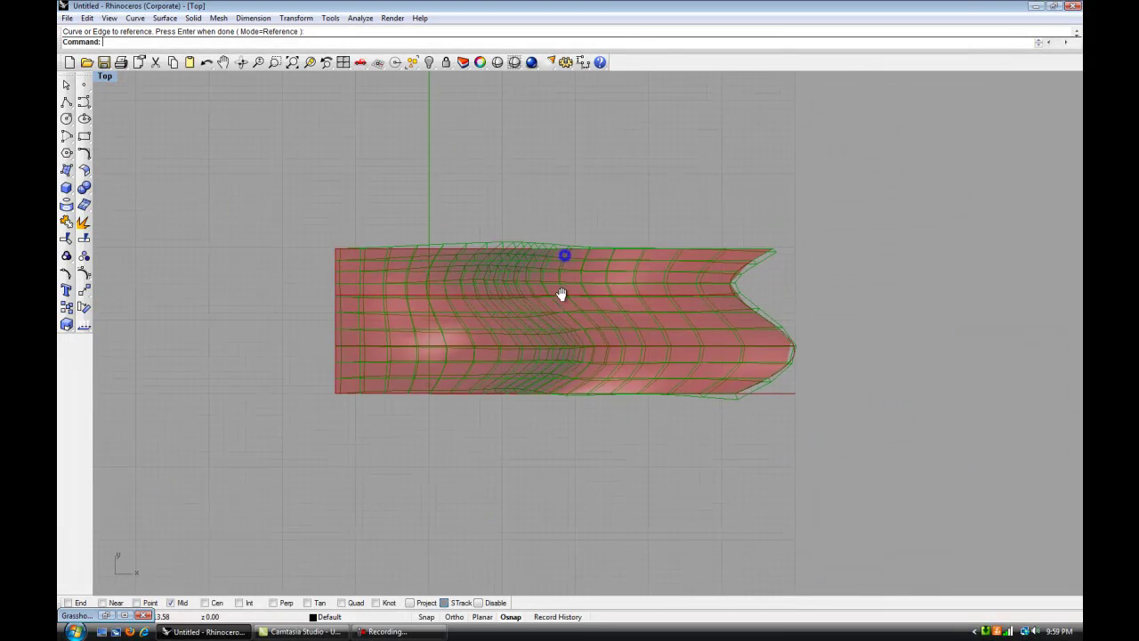
pyautogui.scroll(3, 495, 222)
pyautogui.moveTo(572, 294); pyautogui.dragTo(528, 288, button='right')
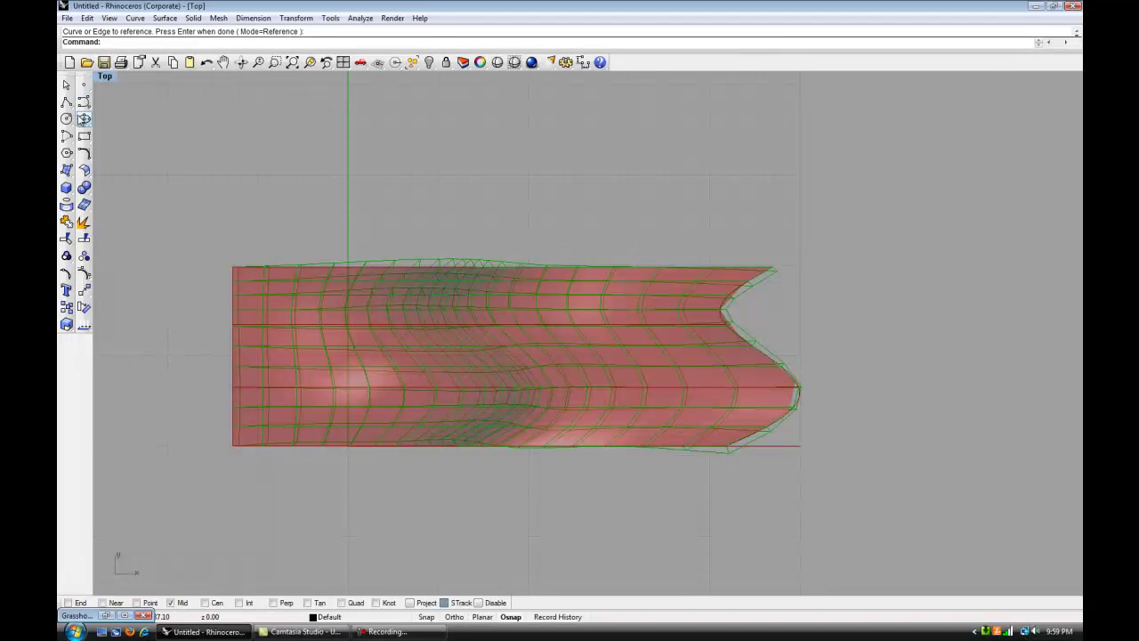
# Draw a small solid box beside the surface's upper edge in the Top view, giving it a freehand base and height
pyautogui.click(70, 186)
pyautogui.click(87, 204)
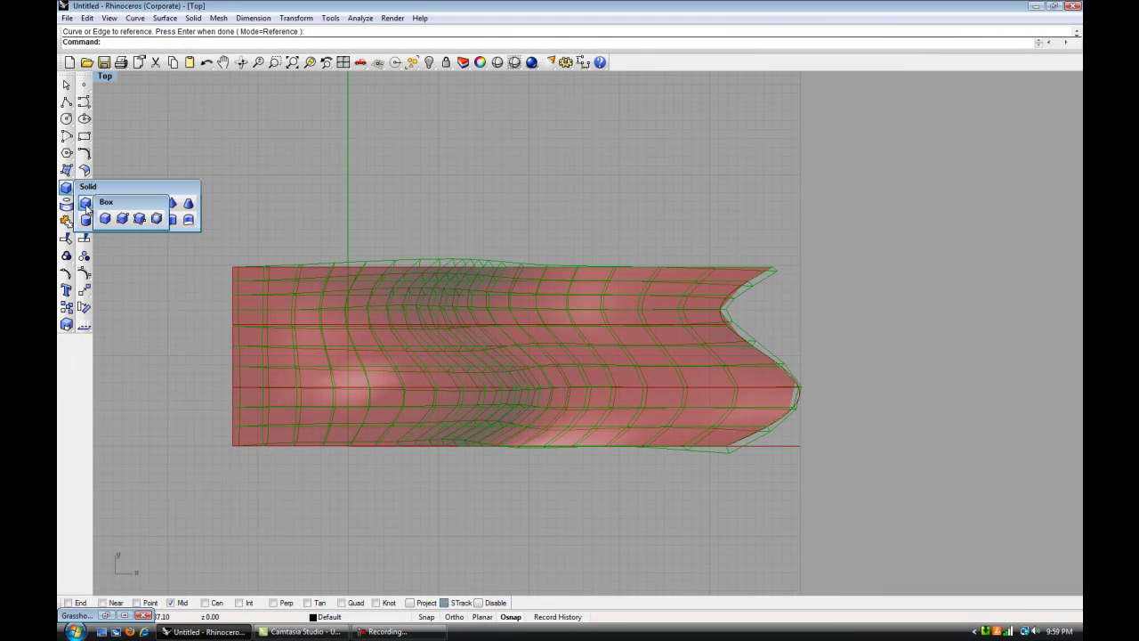
pyautogui.click(66, 188)
pyautogui.click(303, 235)
pyautogui.click(348, 197)
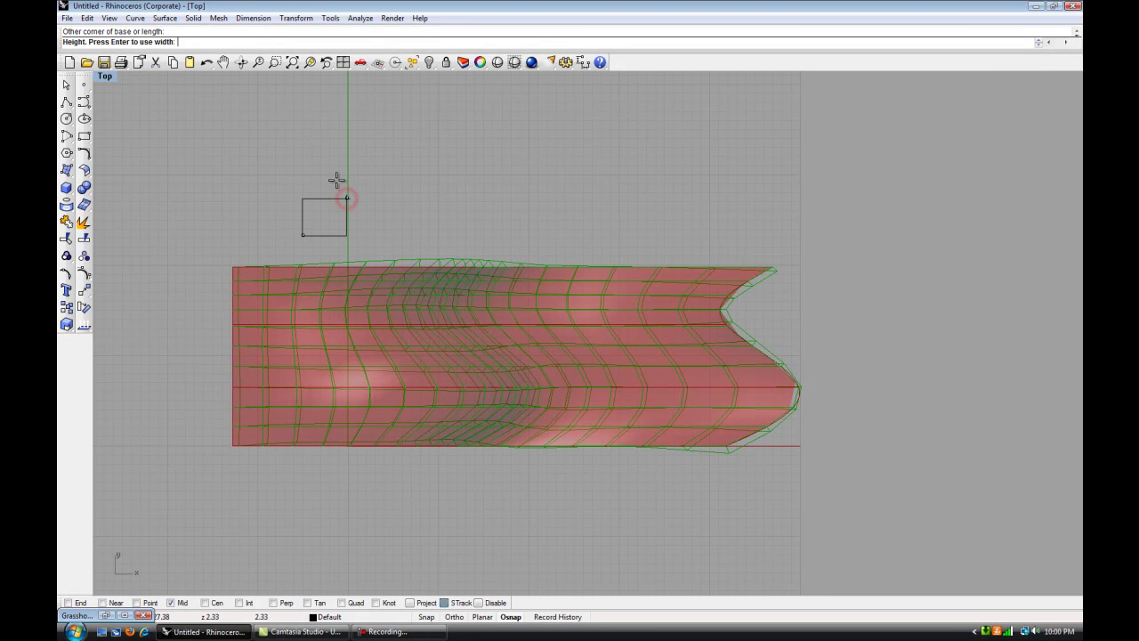
pyautogui.click(336, 178)
pyautogui.rightClick(373, 190)
pyautogui.rightClick(375, 209)
# Return to the four-viewport layout and maximize the Perspective view with the new box and the surface in sight
pyautogui.doubleClick(107, 79)
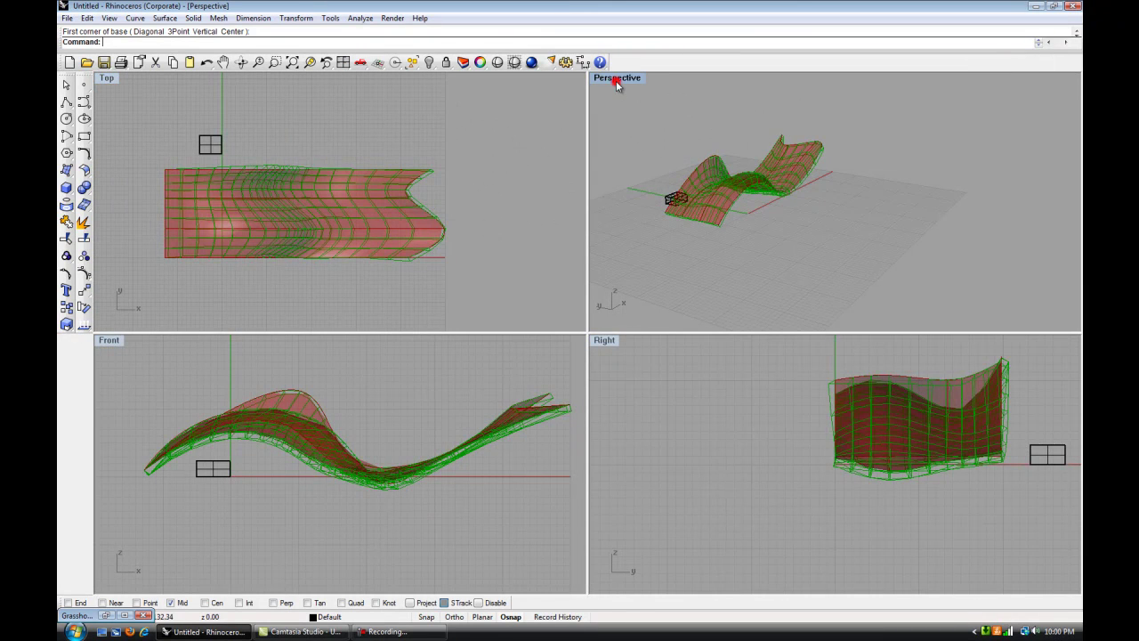
pyautogui.doubleClick(617, 78)
pyautogui.moveTo(551, 321); pyautogui.dragTo(484, 308, button='right')
pyautogui.scroll(3, 333, 419)
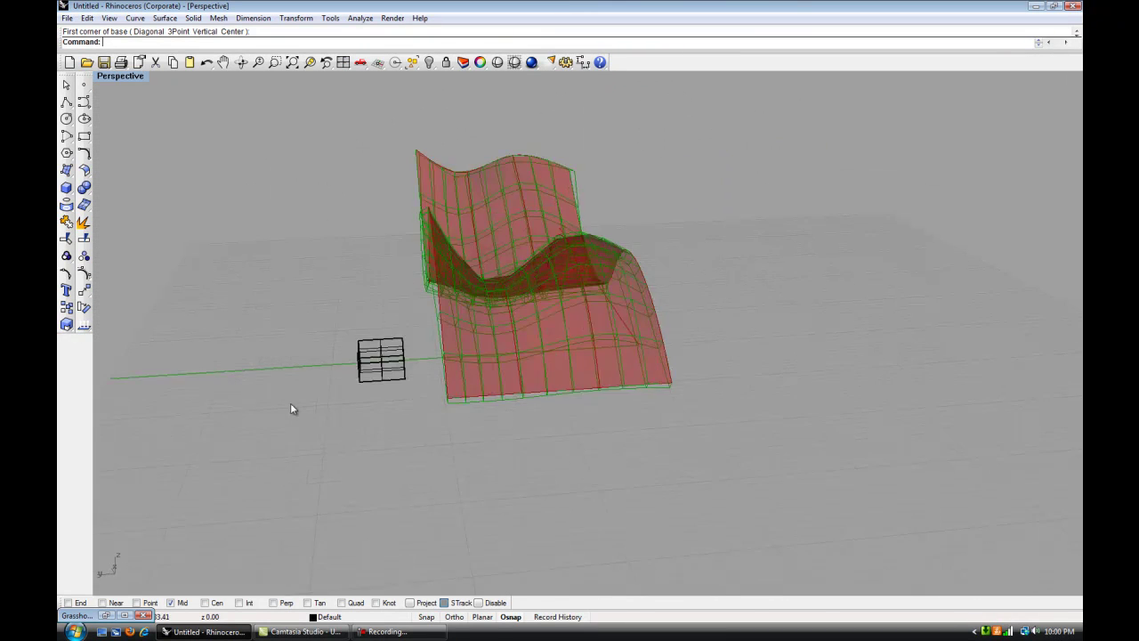
pyautogui.moveTo(389, 400); pyautogui.dragTo(319, 393, button='right')
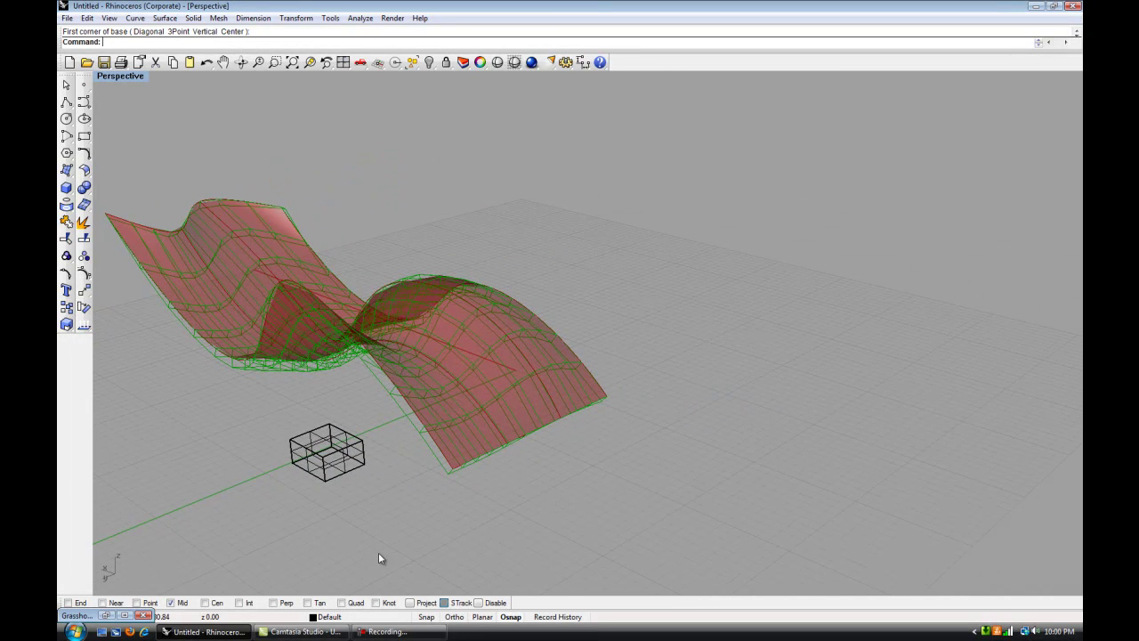
# Restore the Grasshopper window beside the model and clear the current selection
pyautogui.click(107, 615)
pyautogui.moveTo(708, 87); pyautogui.dragTo(737, 83)
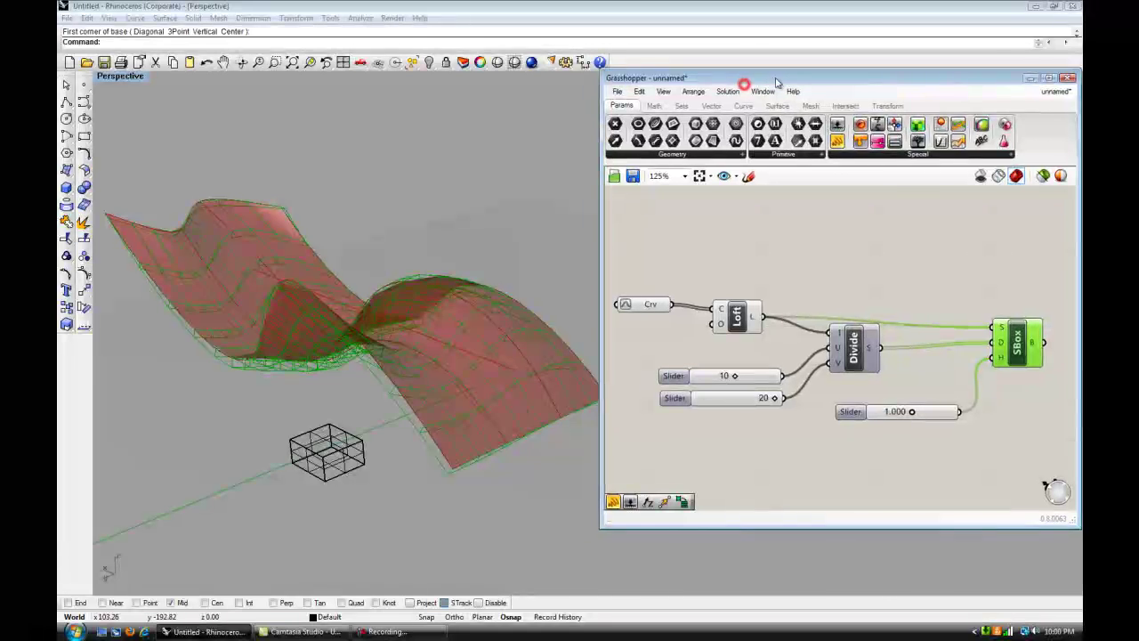
pyautogui.press('Escape')
pyautogui.click(377, 468)
pyautogui.click(355, 500)
pyautogui.click(853, 271)
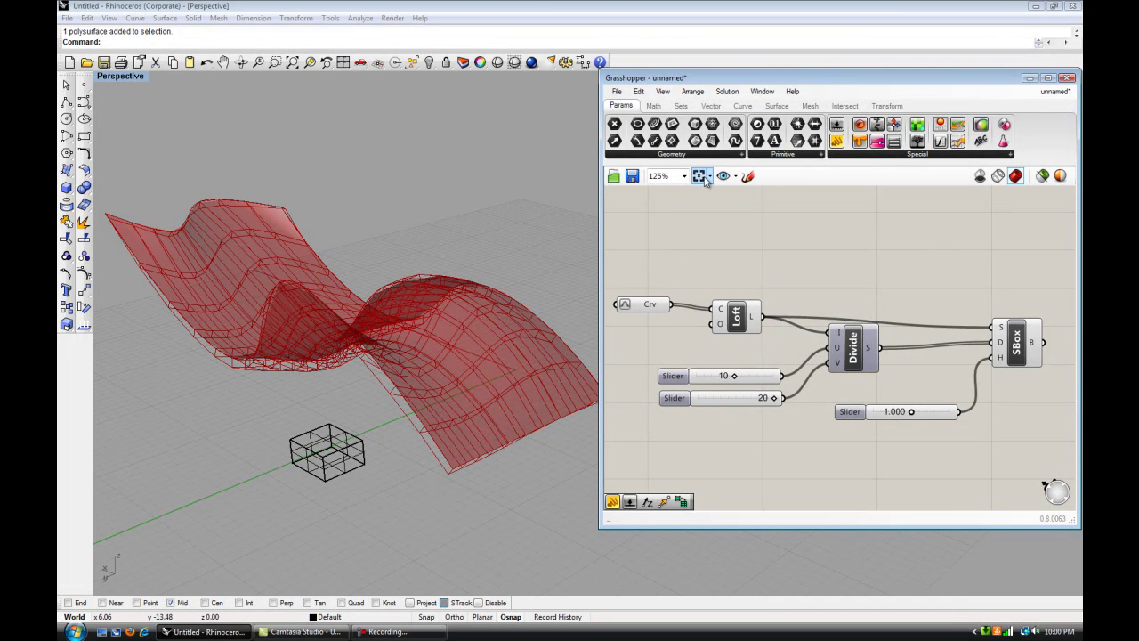
# Add a Geometry parameter above the Curve parameter and reference the small Rhino box as its single geometry
pyautogui.click(672, 155)
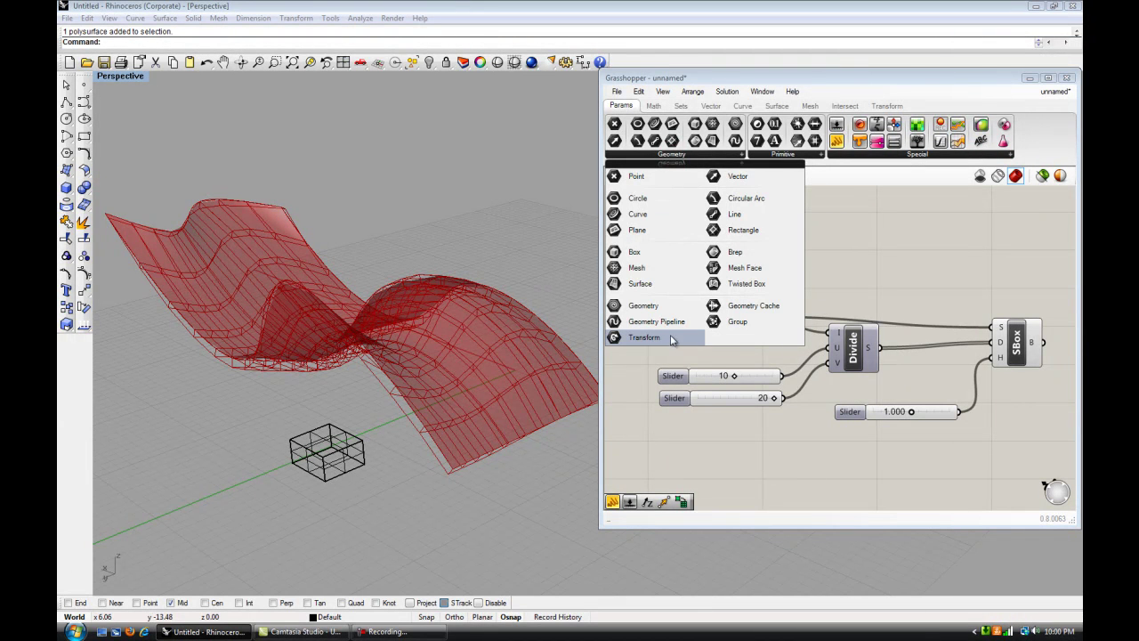
pyautogui.moveTo(643, 305); pyautogui.dragTo(665, 275)
pyautogui.rightClick(654, 263)
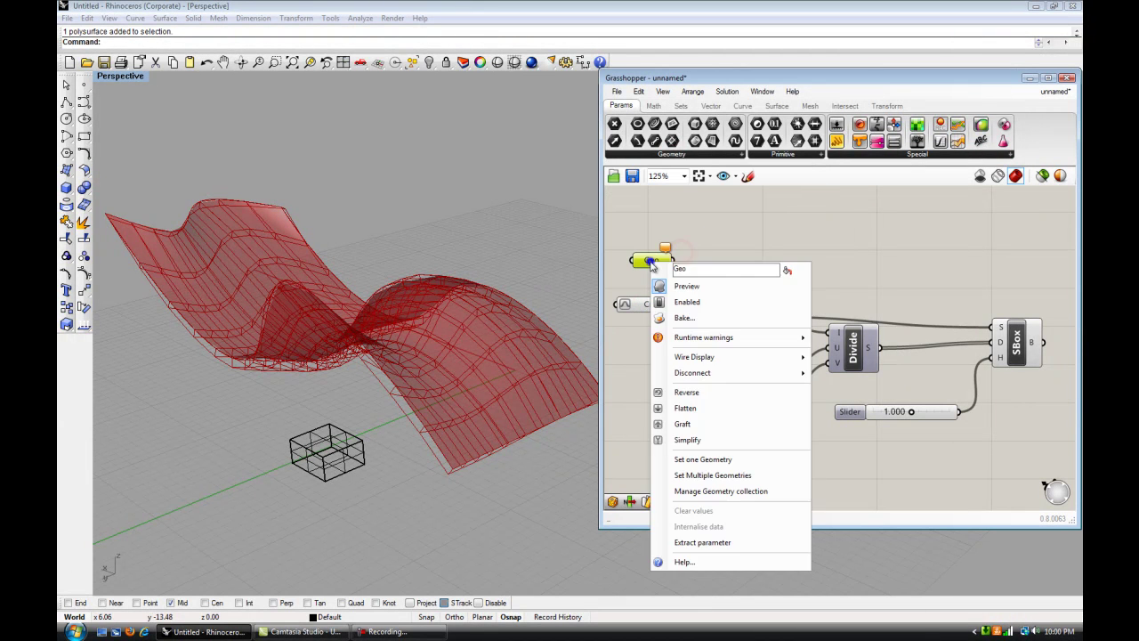
pyautogui.click(694, 460)
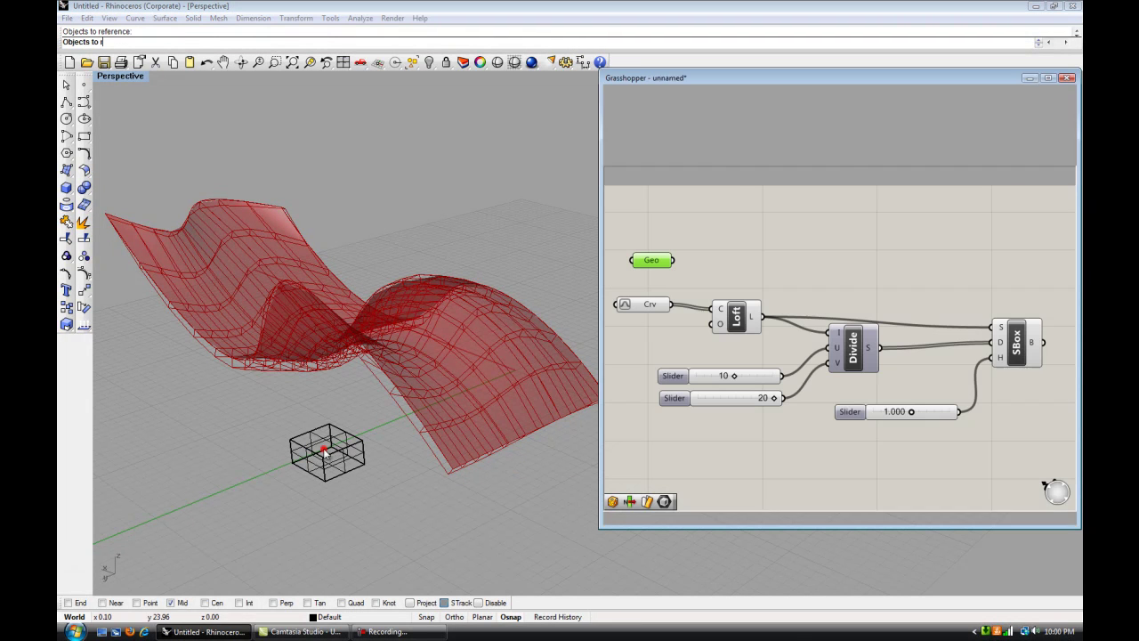
pyautogui.click(331, 456)
pyautogui.moveTo(654, 264); pyautogui.dragTo(646, 269)
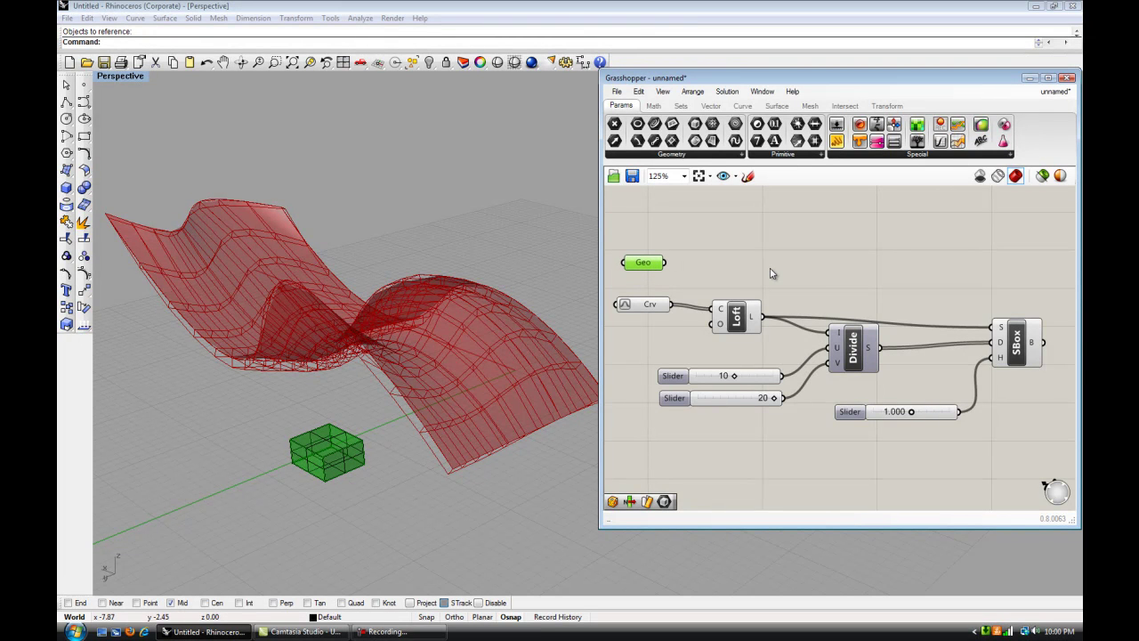
pyautogui.click(902, 255)
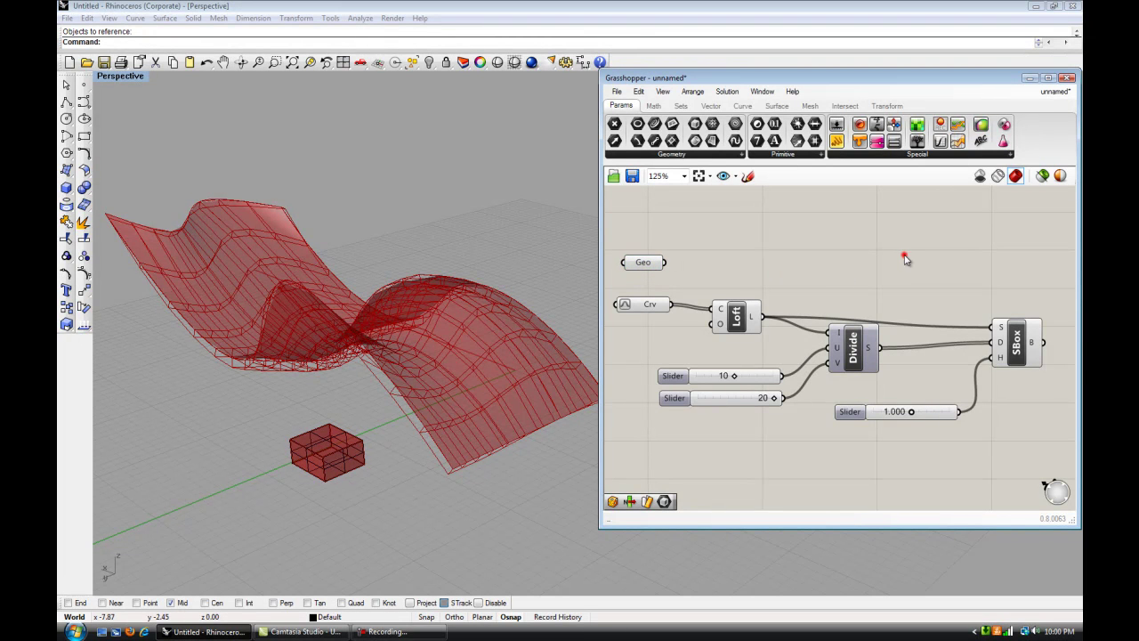
# Add a Box Morph component above and to the right of the Surface Box component
pyautogui.moveTo(937, 267); pyautogui.dragTo(847, 266, button='right')
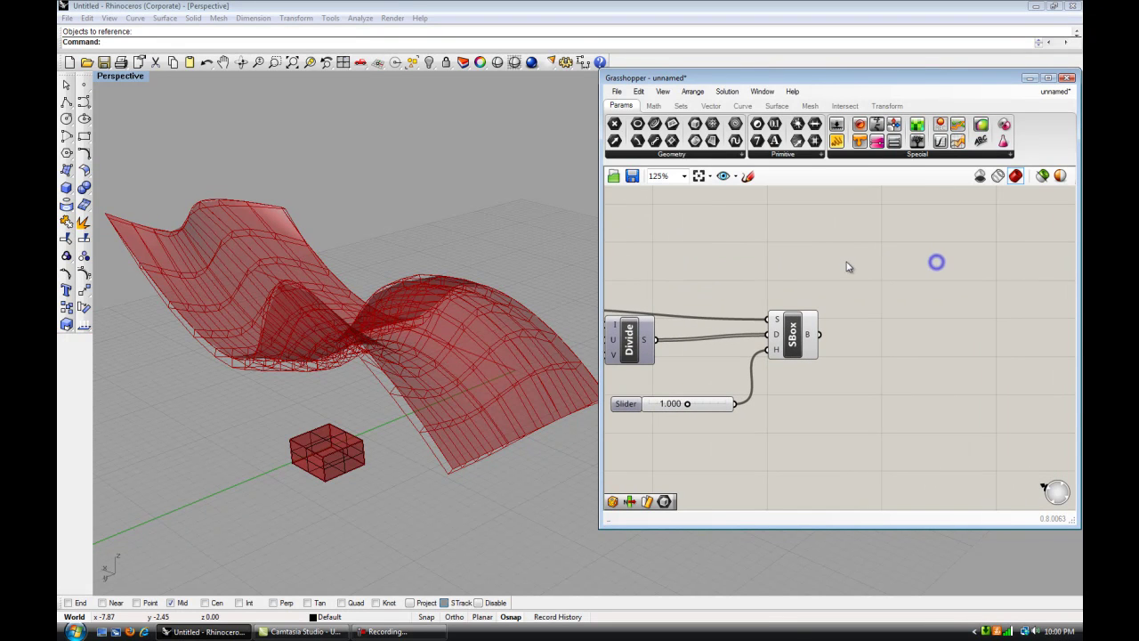
pyautogui.click(887, 106)
pyautogui.click(774, 154)
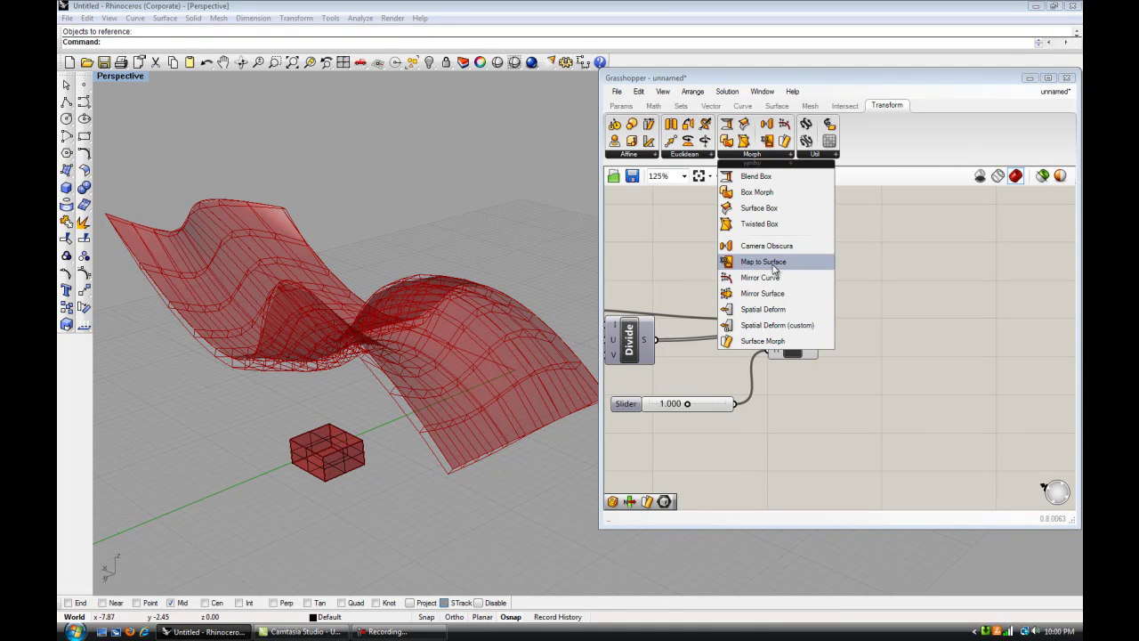
pyautogui.click(757, 192)
pyautogui.moveTo(914, 316); pyautogui.dragTo(876, 260)
pyautogui.scroll(-1, 876, 260)
pyautogui.moveTo(789, 259); pyautogui.dragTo(918, 281, button='right')
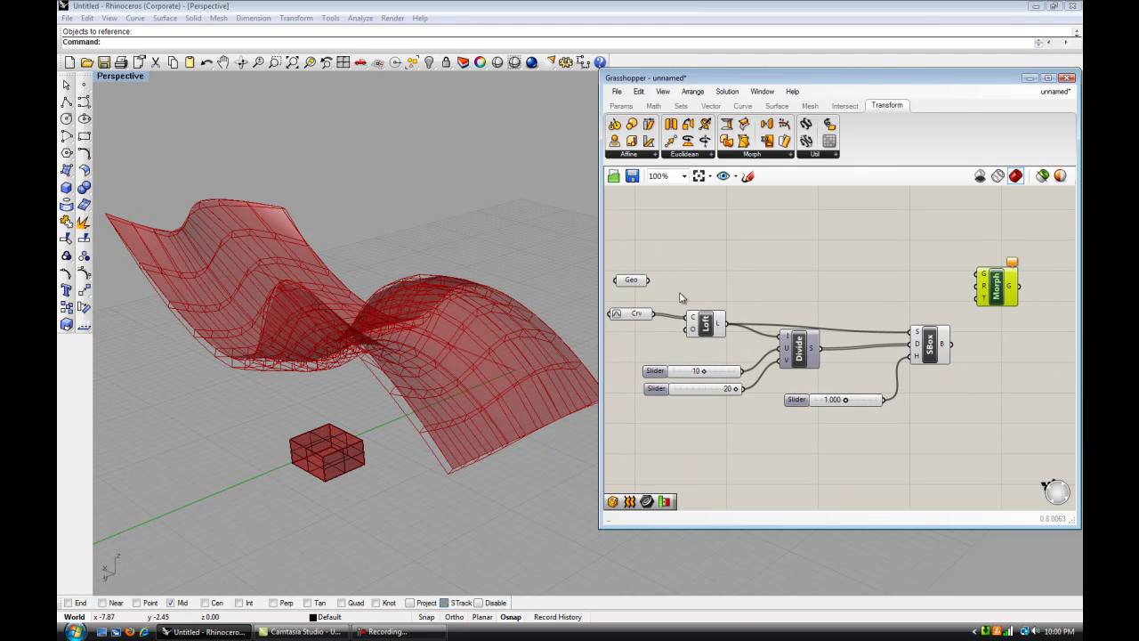
# Wire the Geometry parameter into Box Morph's Geometry and Reference inputs and the Surface Box output into its Target input, then preview the morph
pyautogui.moveTo(648, 280); pyautogui.dragTo(979, 278)
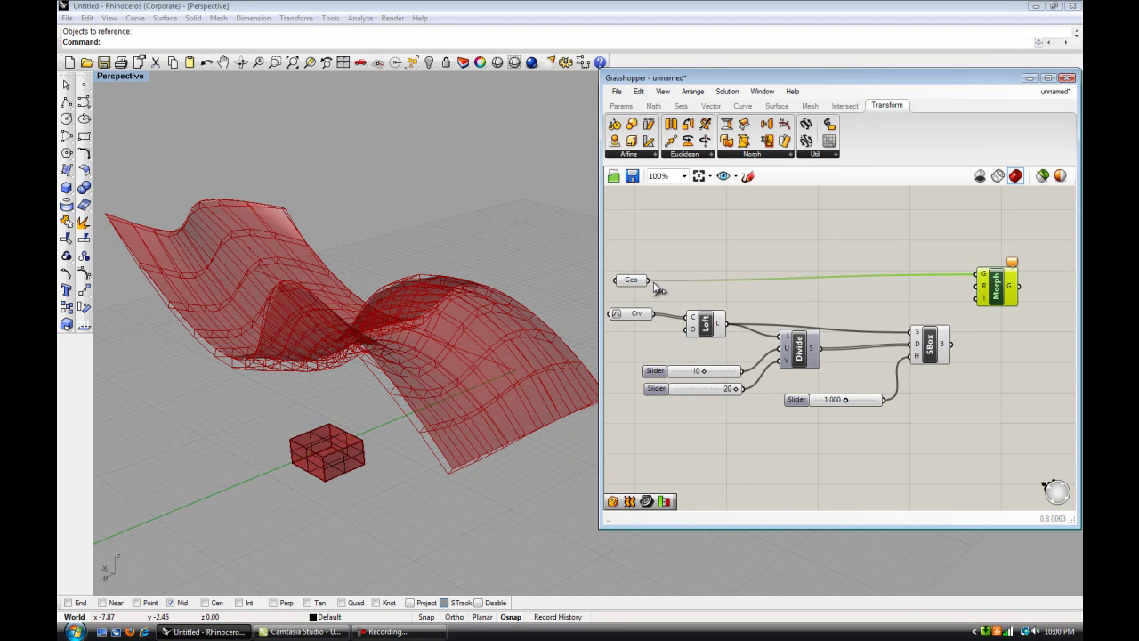
pyautogui.moveTo(654, 283); pyautogui.dragTo(977, 286)
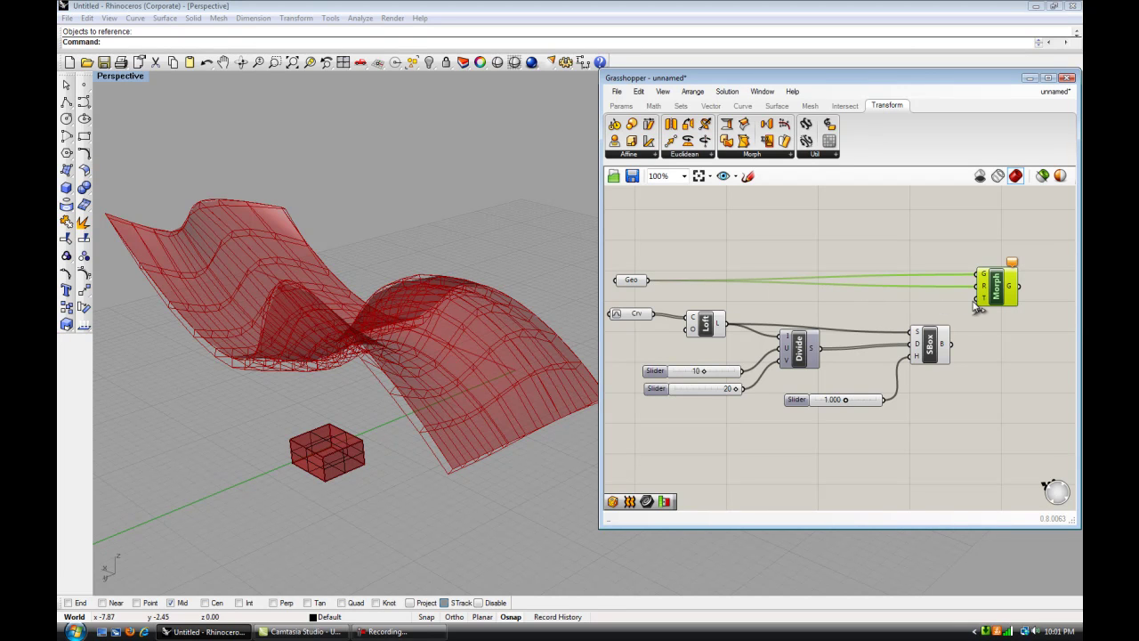
pyautogui.moveTo(930, 347); pyautogui.dragTo(923, 347)
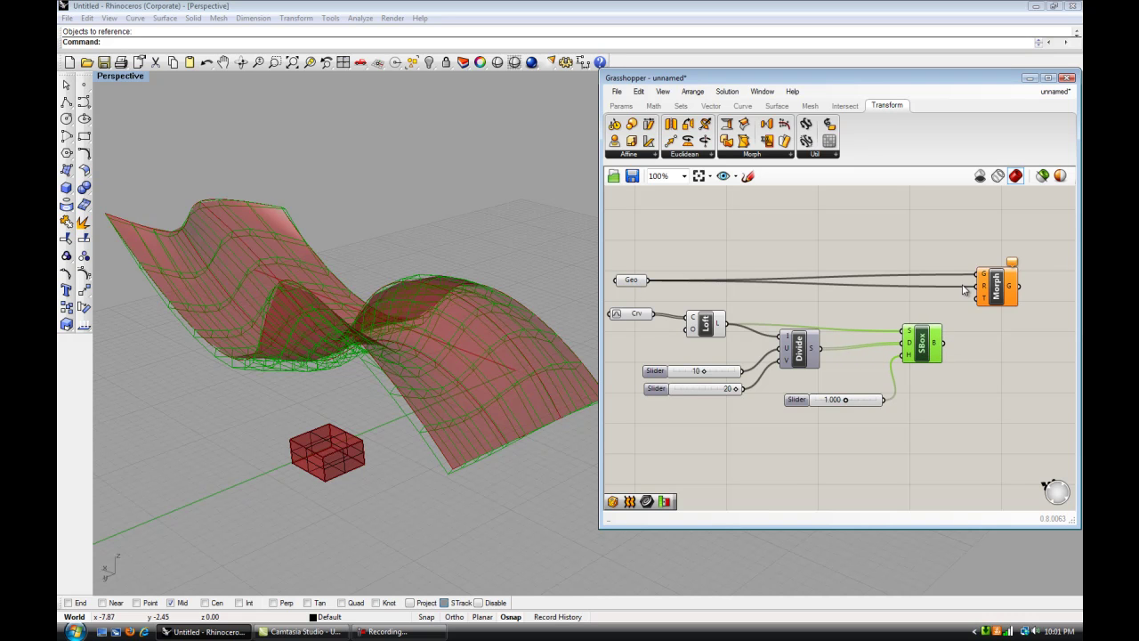
pyautogui.click(996, 289)
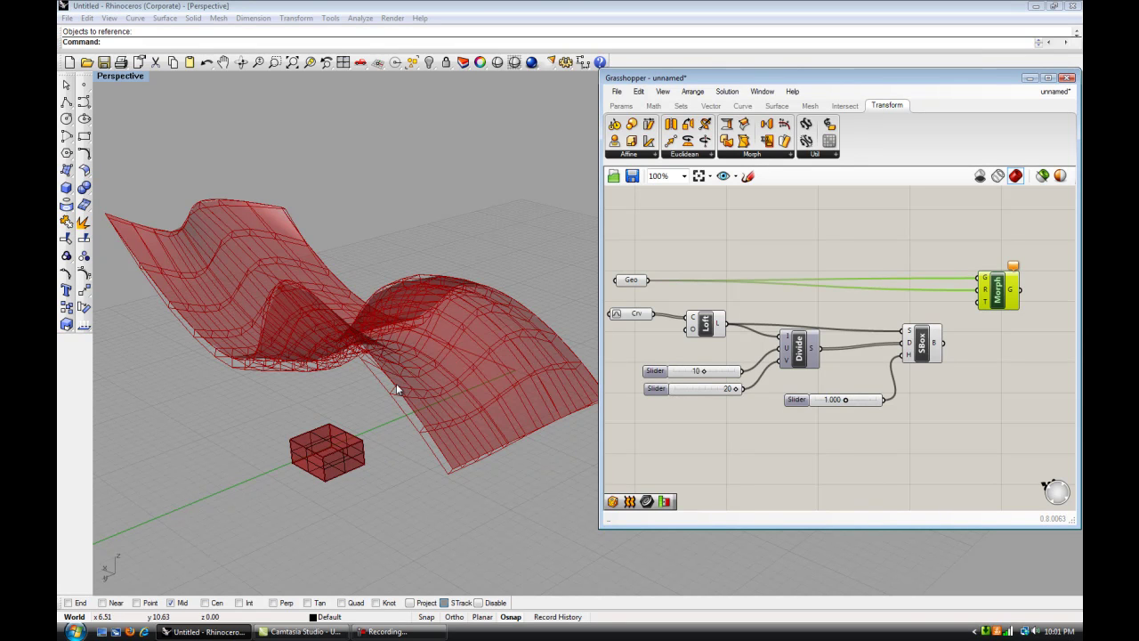
pyautogui.moveTo(933, 354); pyautogui.dragTo(981, 302)
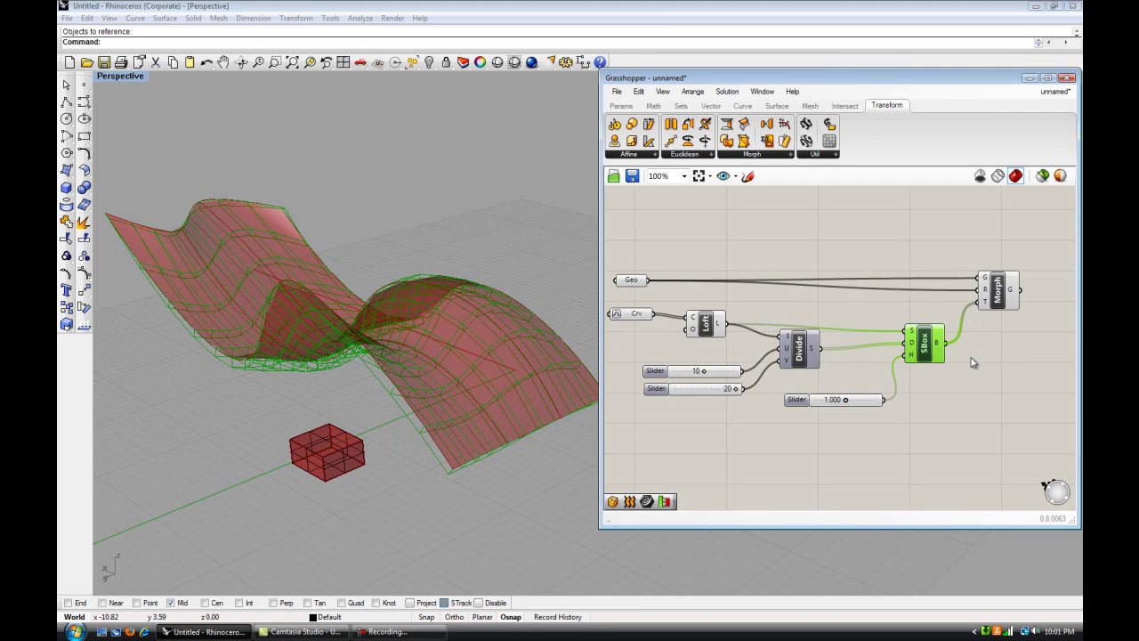
pyautogui.moveTo(389, 235); pyautogui.dragTo(376, 253, button='right')
pyautogui.moveTo(997, 297); pyautogui.dragTo(989, 299)
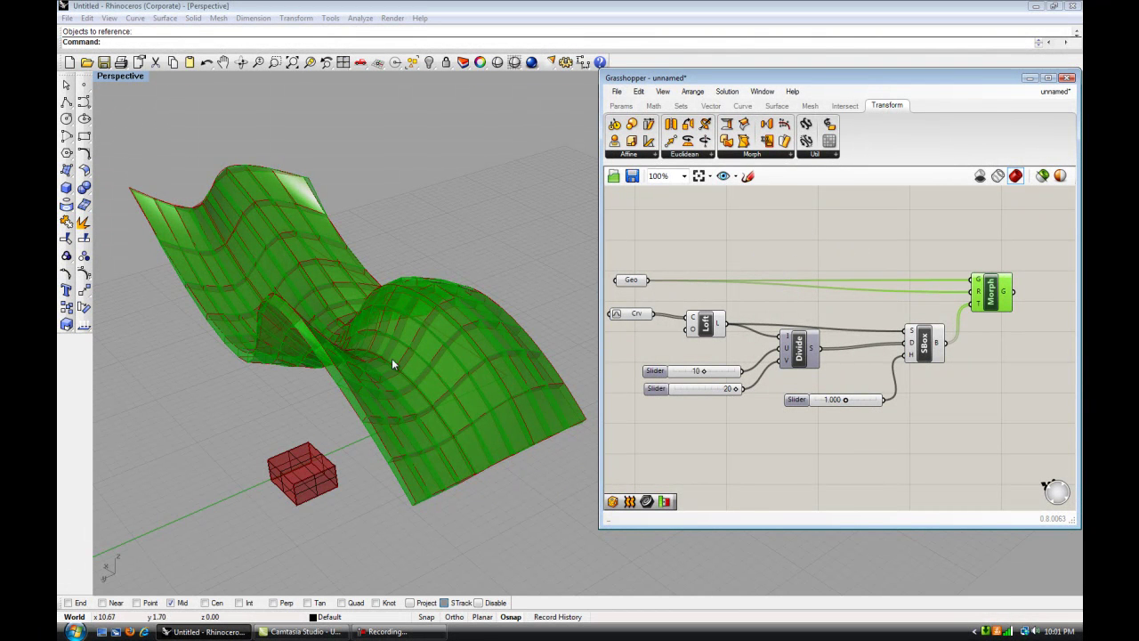
pyautogui.click(343, 518)
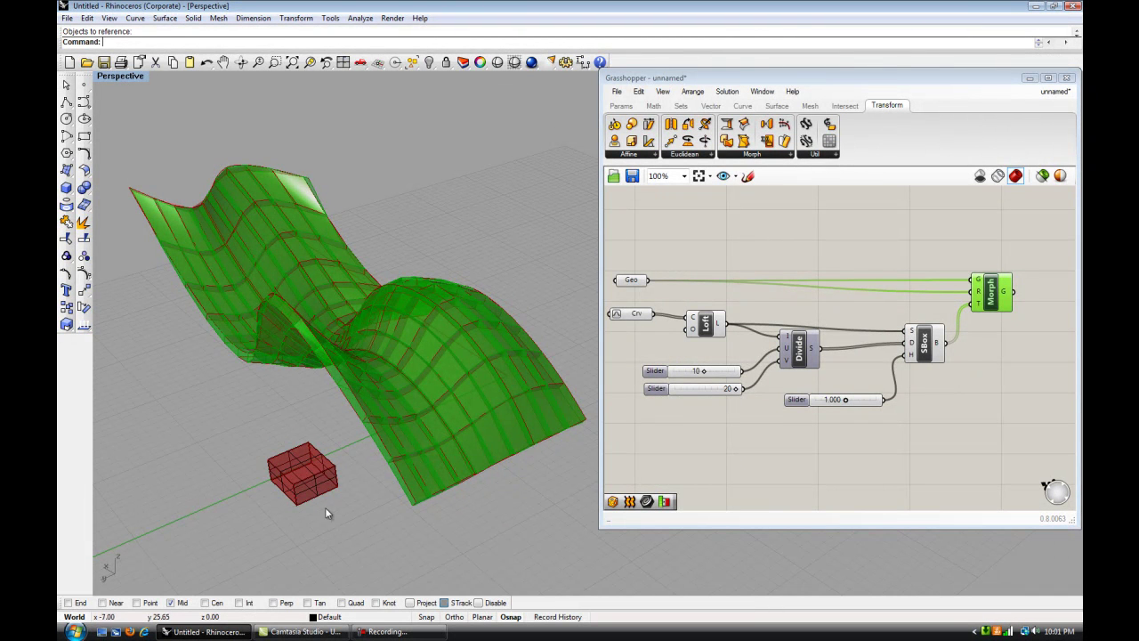
# In the Top view, draw a vertical solid tube centred on the small box, with freehand radii and height
pyautogui.doubleClick(121, 77)
pyautogui.doubleClick(105, 76)
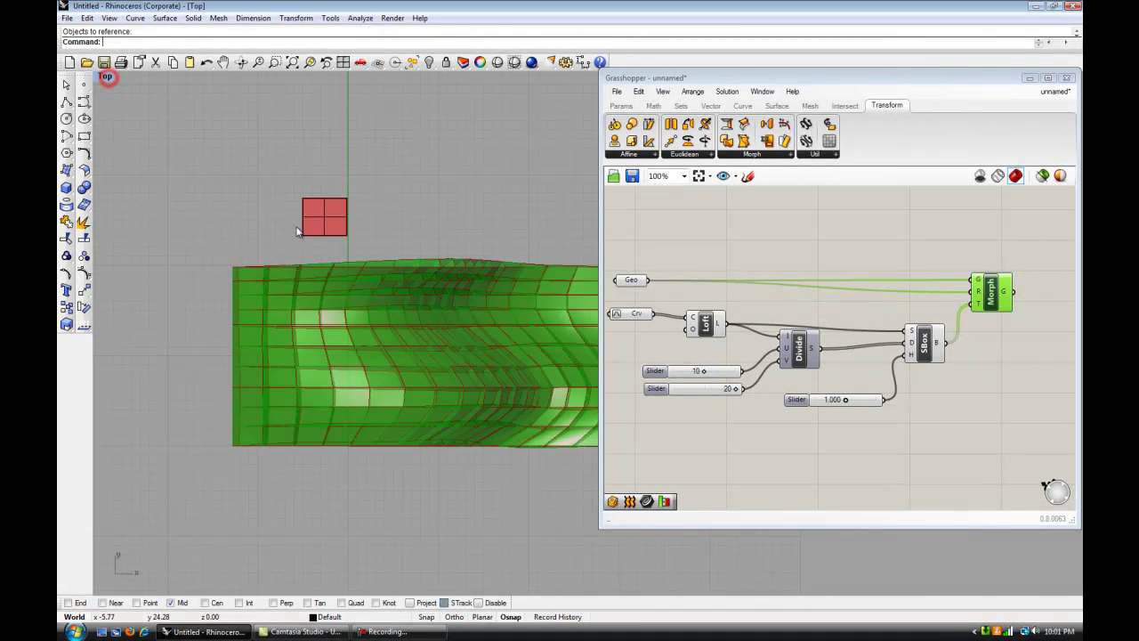
pyautogui.click(359, 162)
pyautogui.click(67, 187)
pyautogui.click(69, 188)
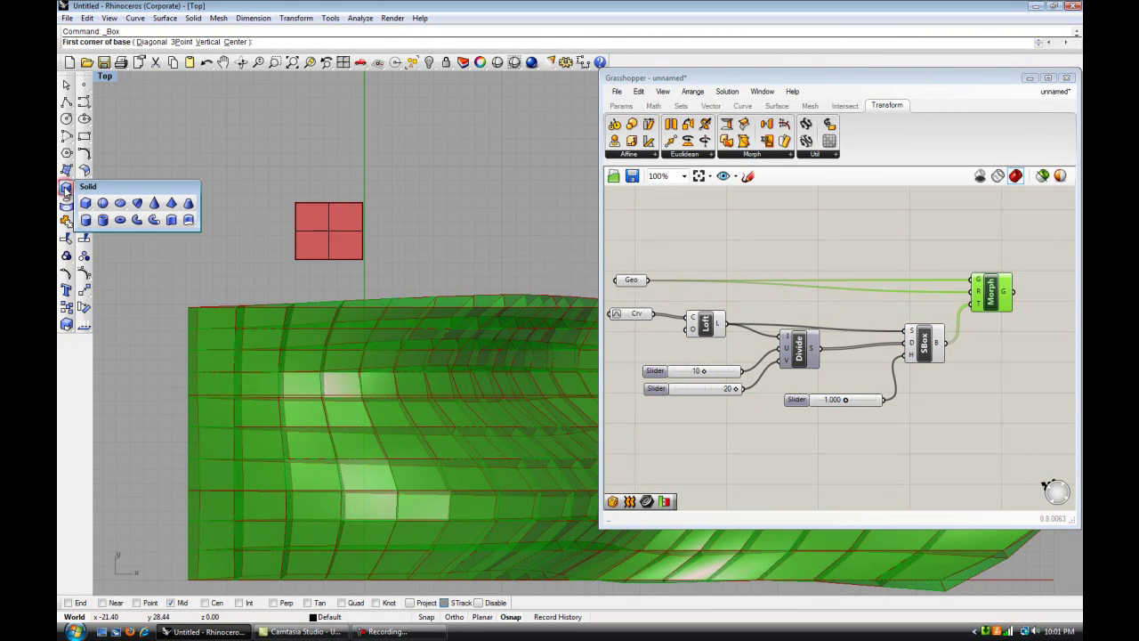
pyautogui.click(102, 221)
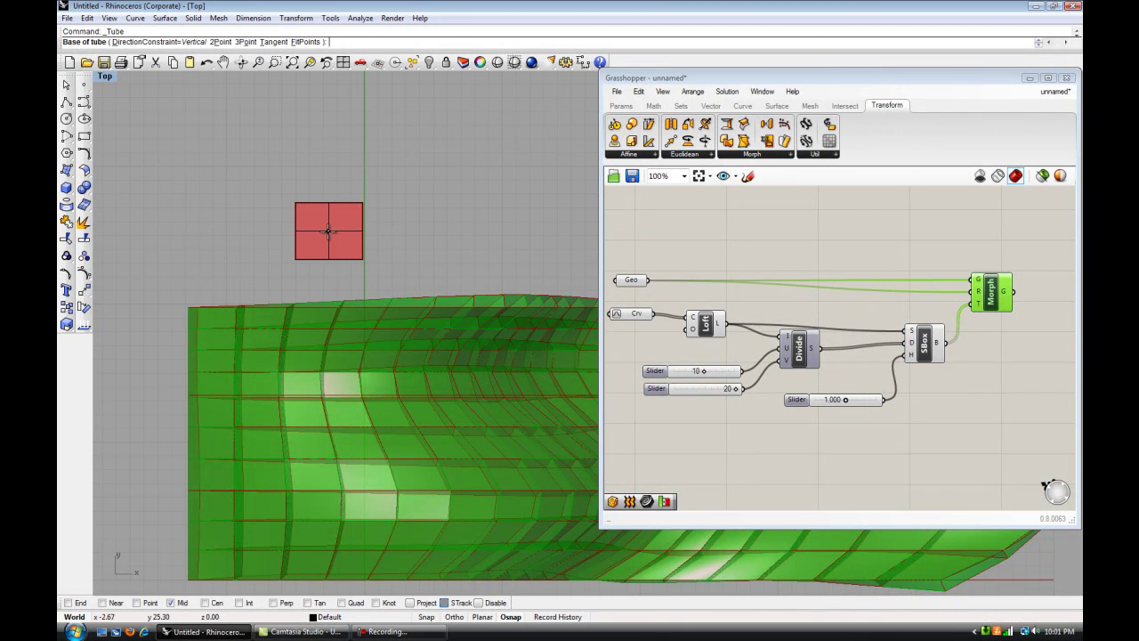
pyautogui.click(328, 231)
pyautogui.click(345, 217)
pyautogui.click(347, 221)
pyautogui.click(336, 172)
pyautogui.rightClick(365, 189)
pyautogui.press('Escape')
# Examine the tube's height and position relative to the box in a maximized Front view
pyautogui.doubleClick(104, 76)
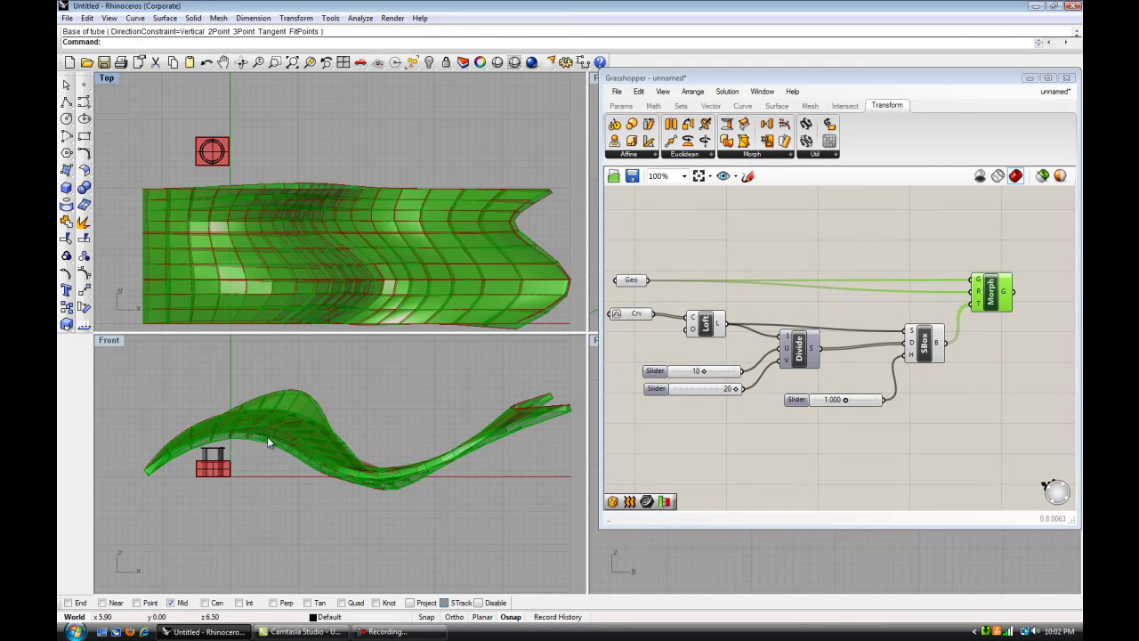
pyautogui.doubleClick(105, 340)
pyautogui.scroll(3, 307, 374)
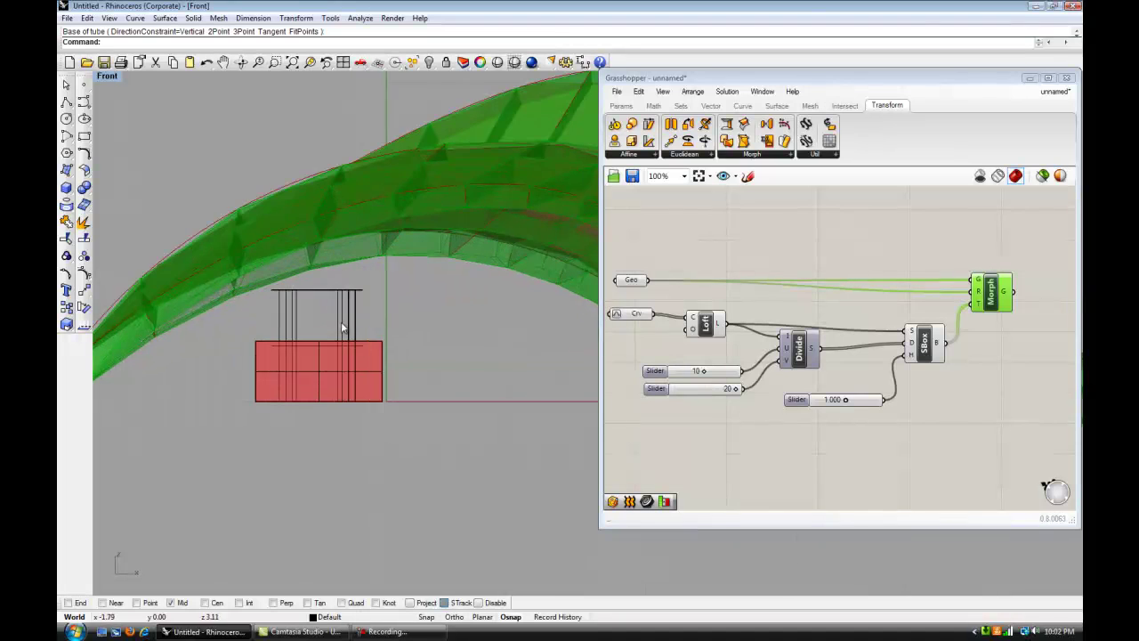
pyautogui.click(311, 314)
pyautogui.click(397, 317)
pyautogui.scroll(-3, 422, 339)
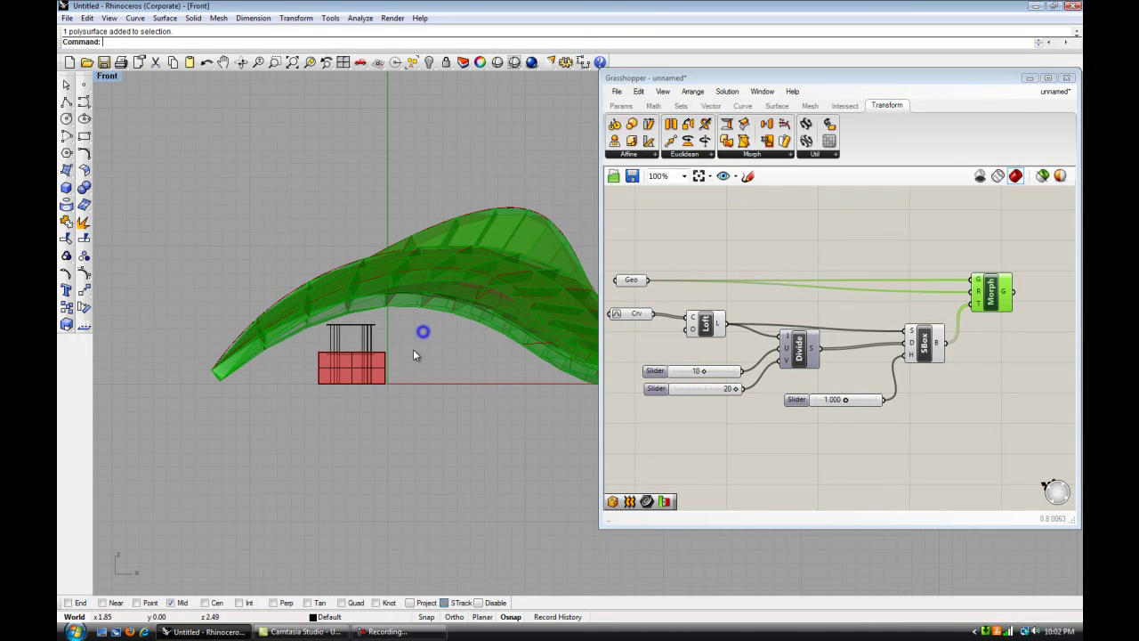
# Return to the four-viewport layout and maximize the Perspective view with the box, tube and morphed surface in sight
pyautogui.doubleClick(106, 77)
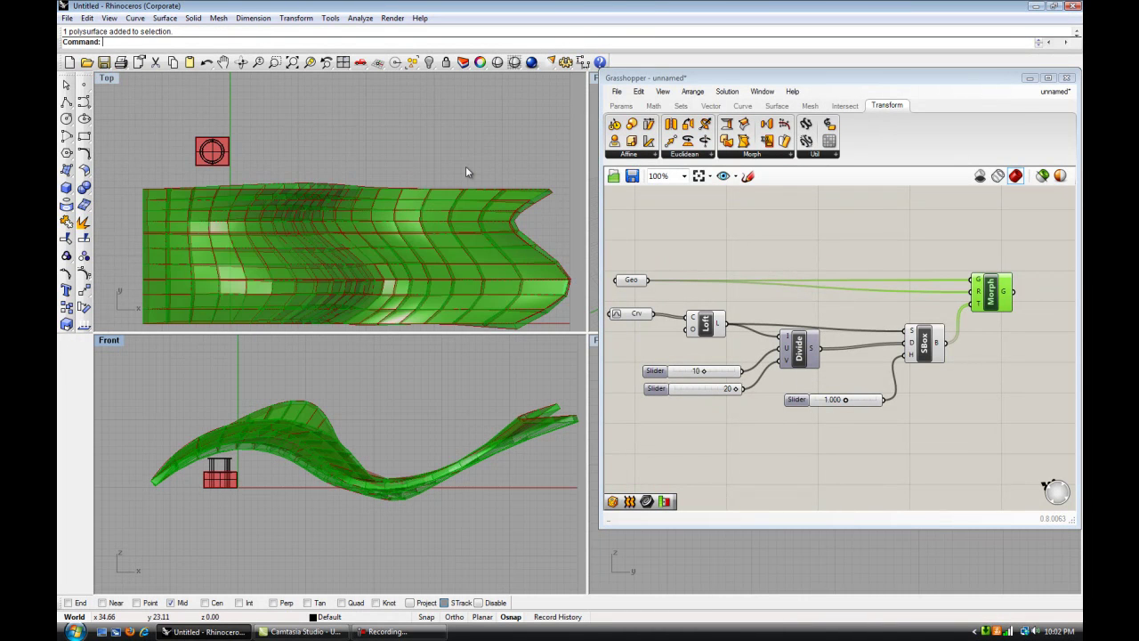
pyautogui.scroll(-3, 493, 191)
pyautogui.scroll(3, 493, 190)
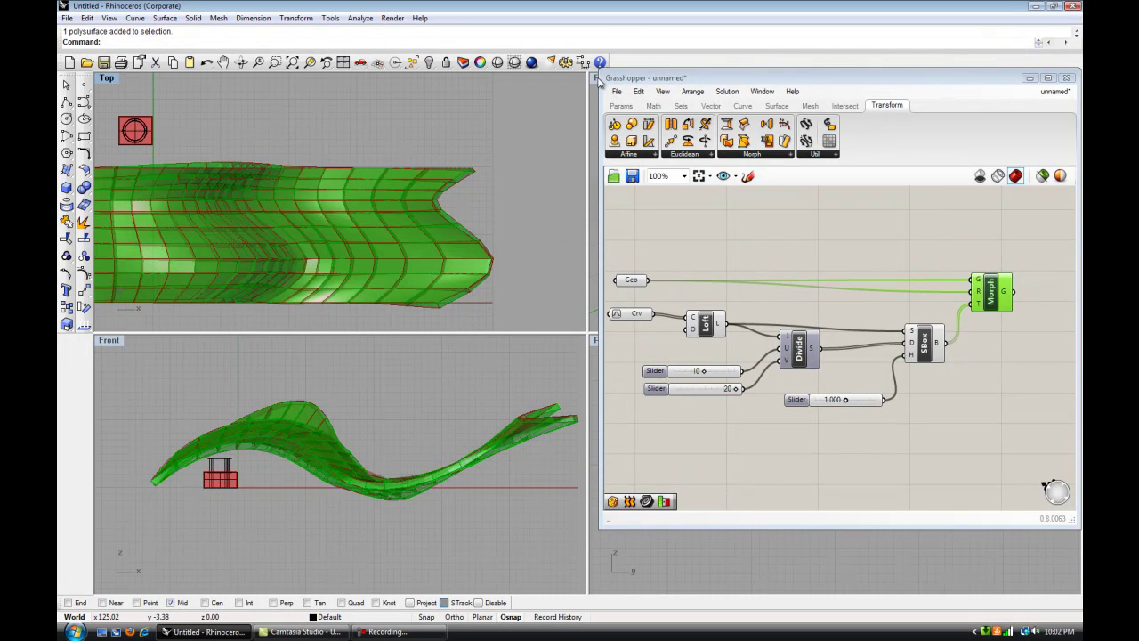
pyautogui.doubleClick(595, 79)
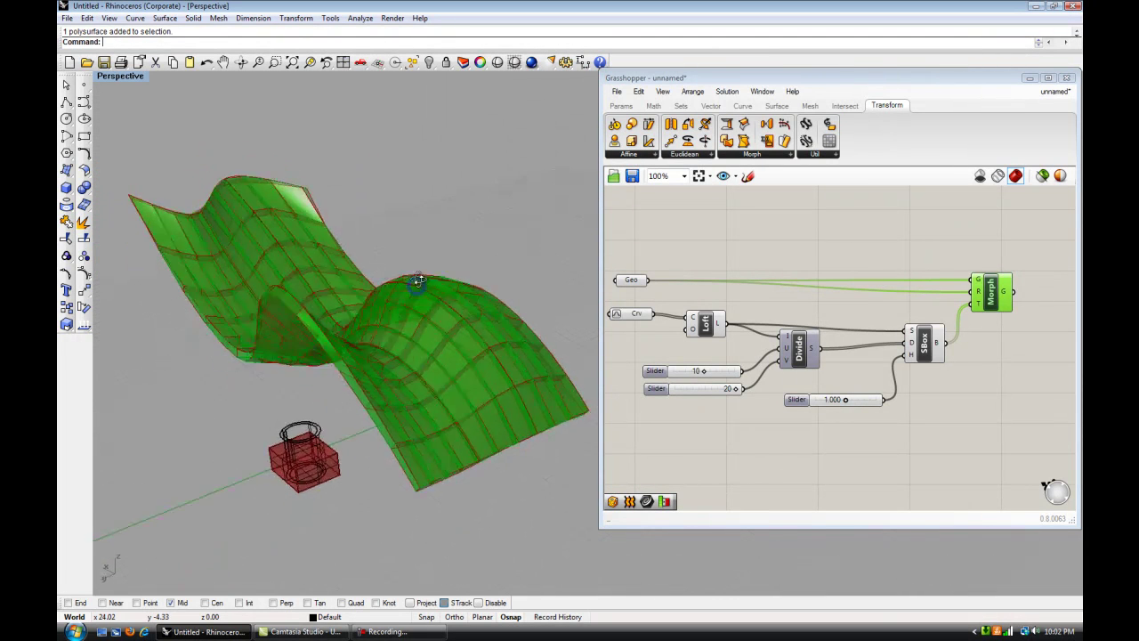
pyautogui.moveTo(298, 424); pyautogui.dragTo(341, 434, button='right')
pyautogui.click(334, 439)
pyautogui.click(350, 426)
pyautogui.moveTo(221, 425); pyautogui.dragTo(204, 416)
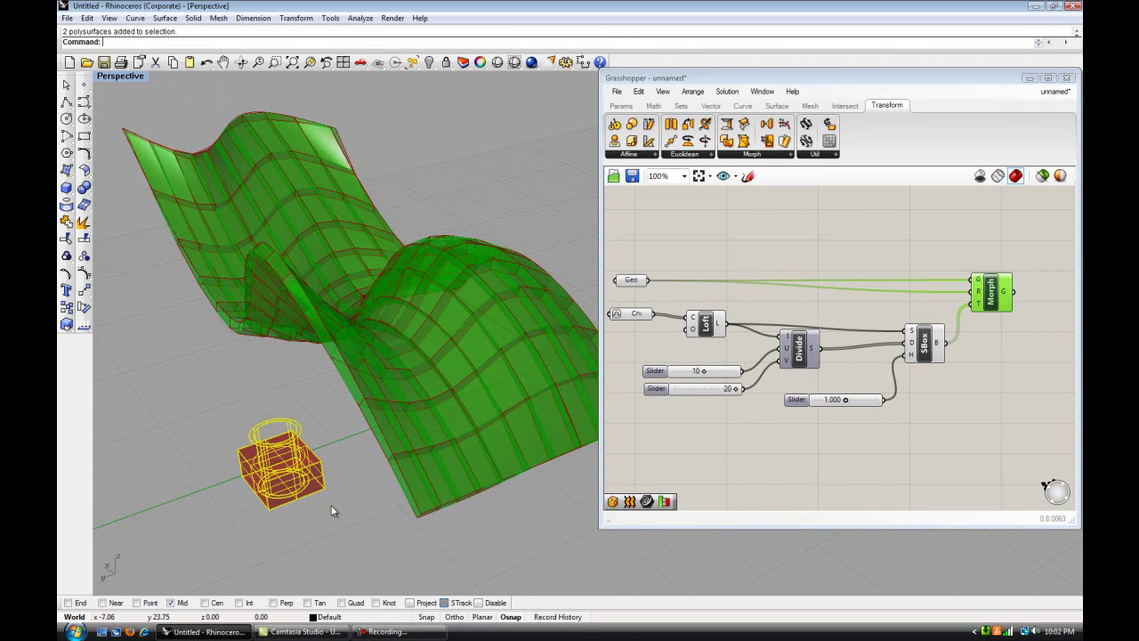
pyautogui.click(329, 503)
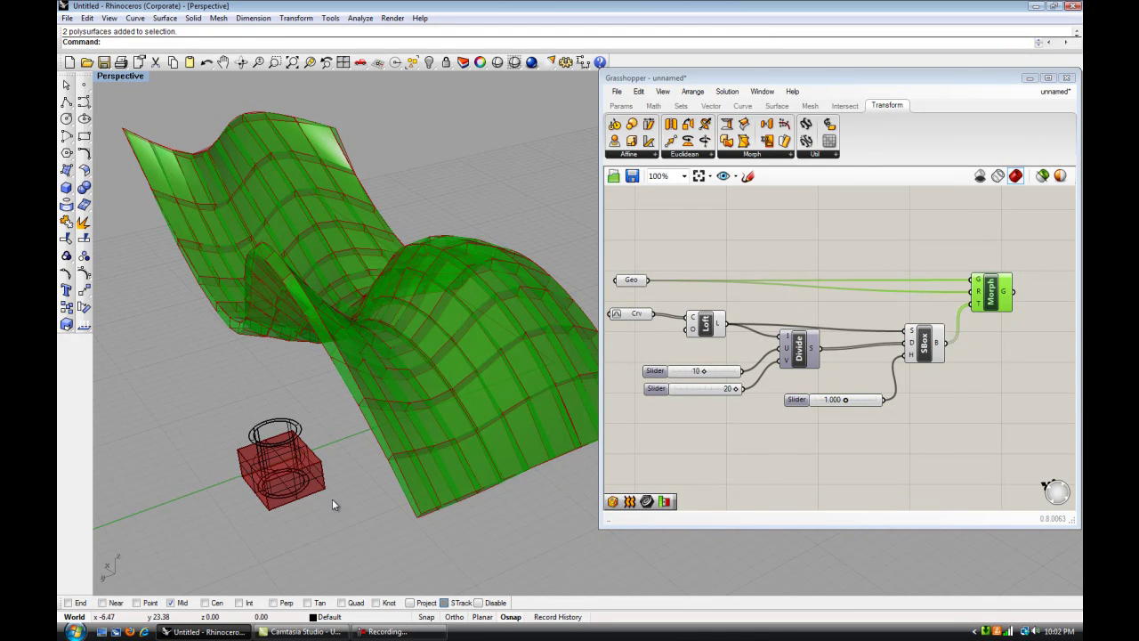
pyautogui.moveTo(213, 420); pyautogui.dragTo(344, 517)
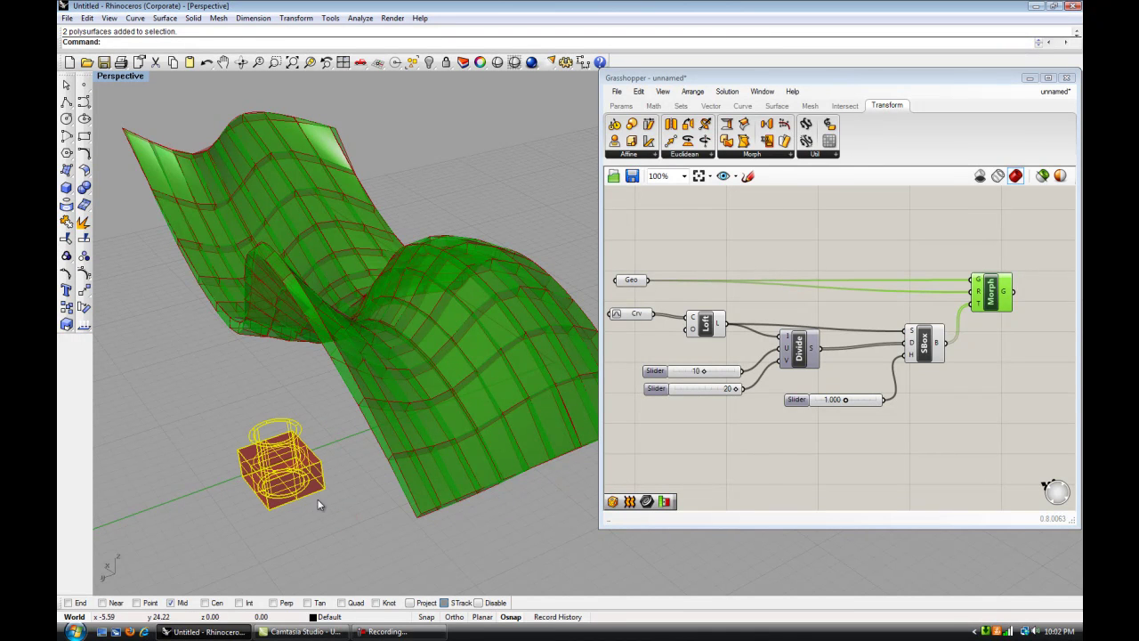
pyautogui.click(345, 518)
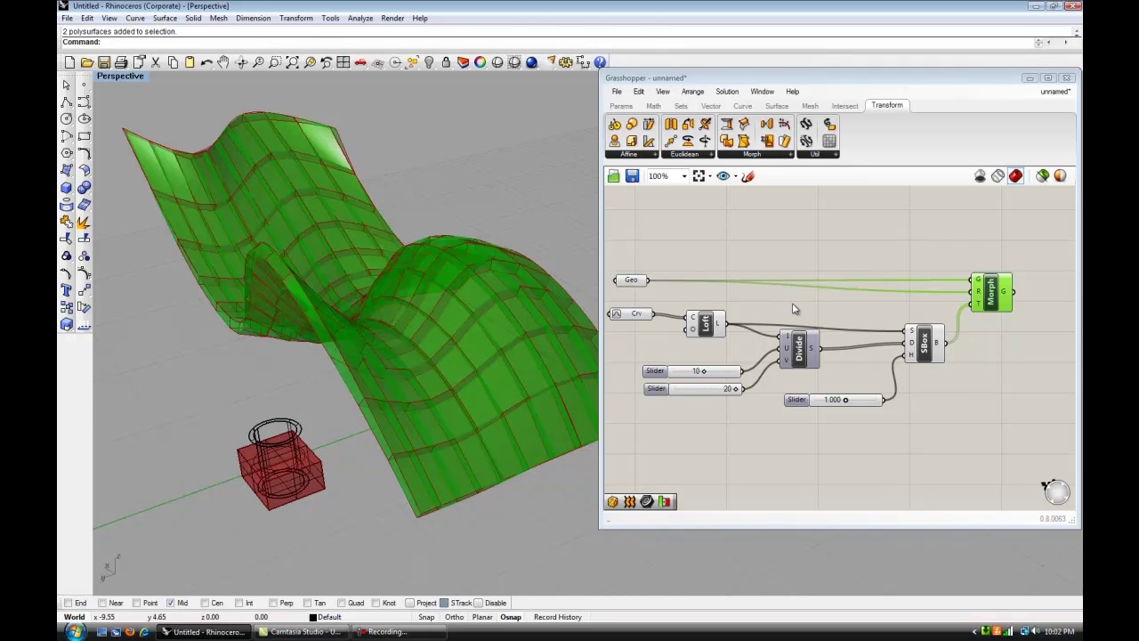
# Clear the component selection and add a Bounding Box component above the wires leading to Box Morph
pyautogui.click(795, 243)
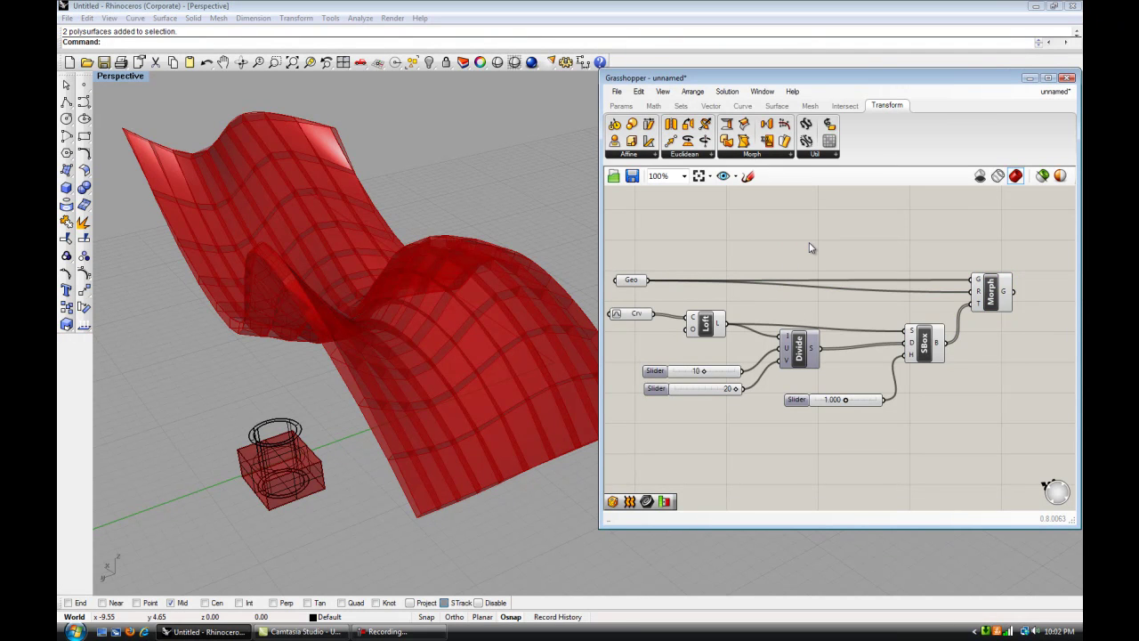
pyautogui.click(807, 238)
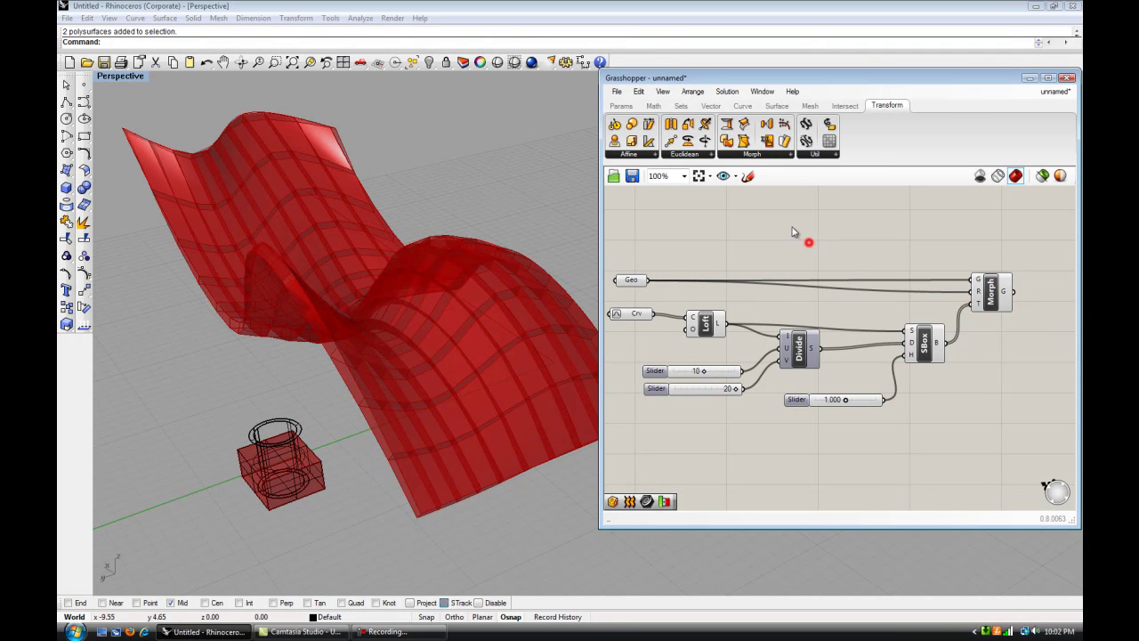
pyautogui.click(777, 106)
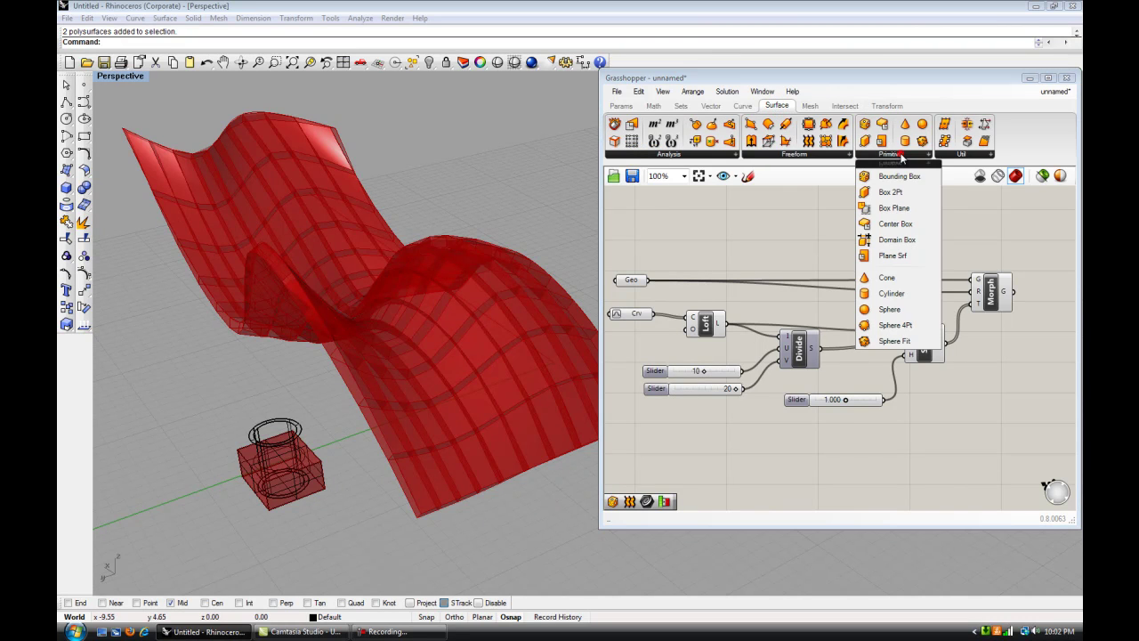
pyautogui.click(894, 177)
pyautogui.click(830, 231)
# Shift the Grasshopper window over and disconnect the Geometry parameter from Box Morph's Geometry and Reference inputs
pyautogui.rightClick(979, 292)
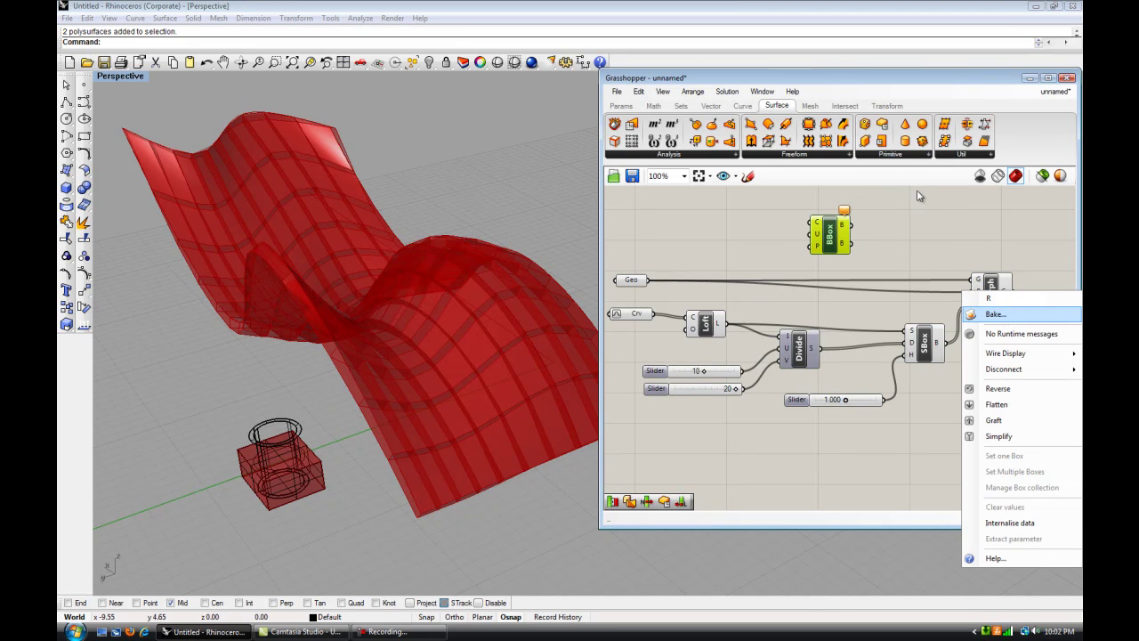
pyautogui.moveTo(861, 80); pyautogui.dragTo(833, 78)
pyautogui.moveTo(963, 299); pyautogui.dragTo(945, 290)
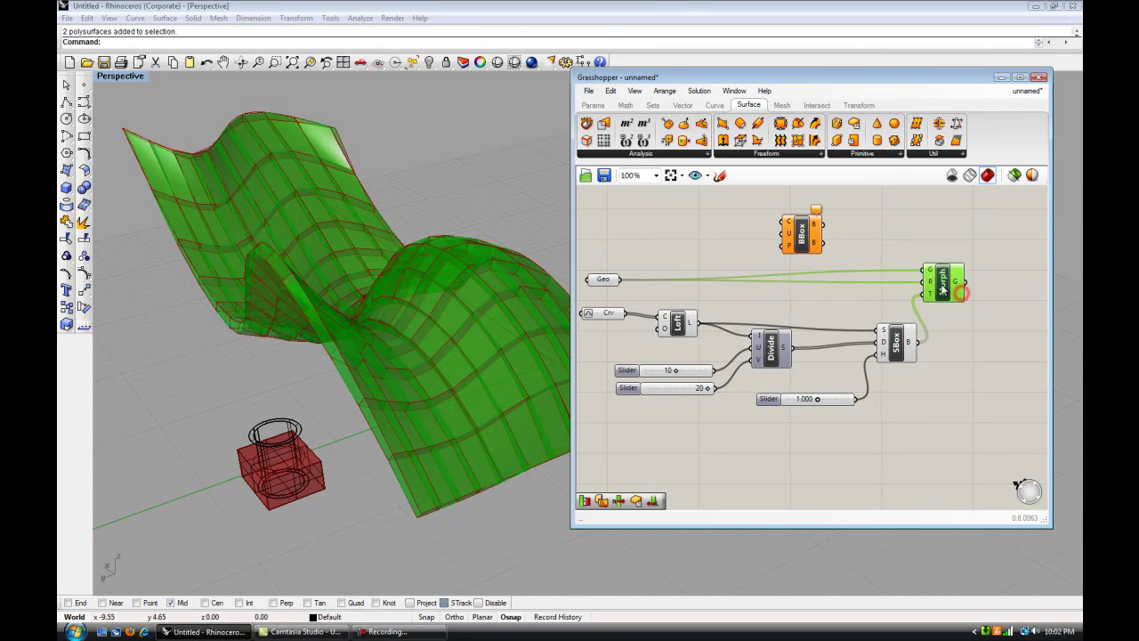
pyautogui.rightClick(934, 283)
pyautogui.rightClick(929, 272)
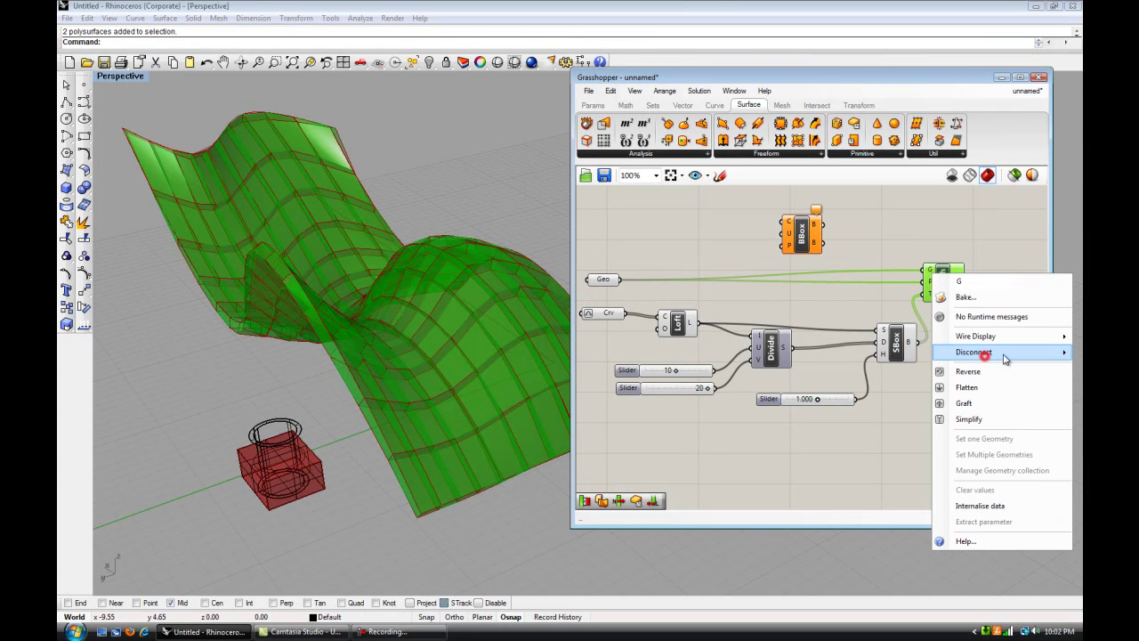
pyautogui.click(920, 258)
pyautogui.rightClick(932, 284)
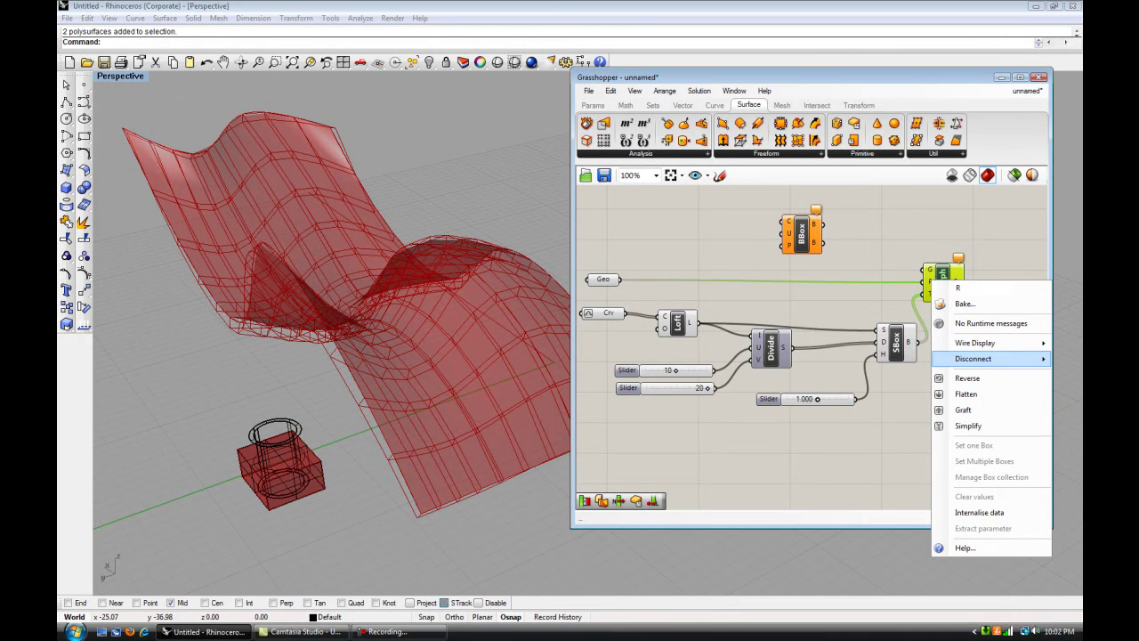
pyautogui.click(973, 359)
# Reposition the Box Morph, Bounding Box and Geometry components slightly to tidy the canvas
pyautogui.moveTo(949, 283); pyautogui.dragTo(964, 292)
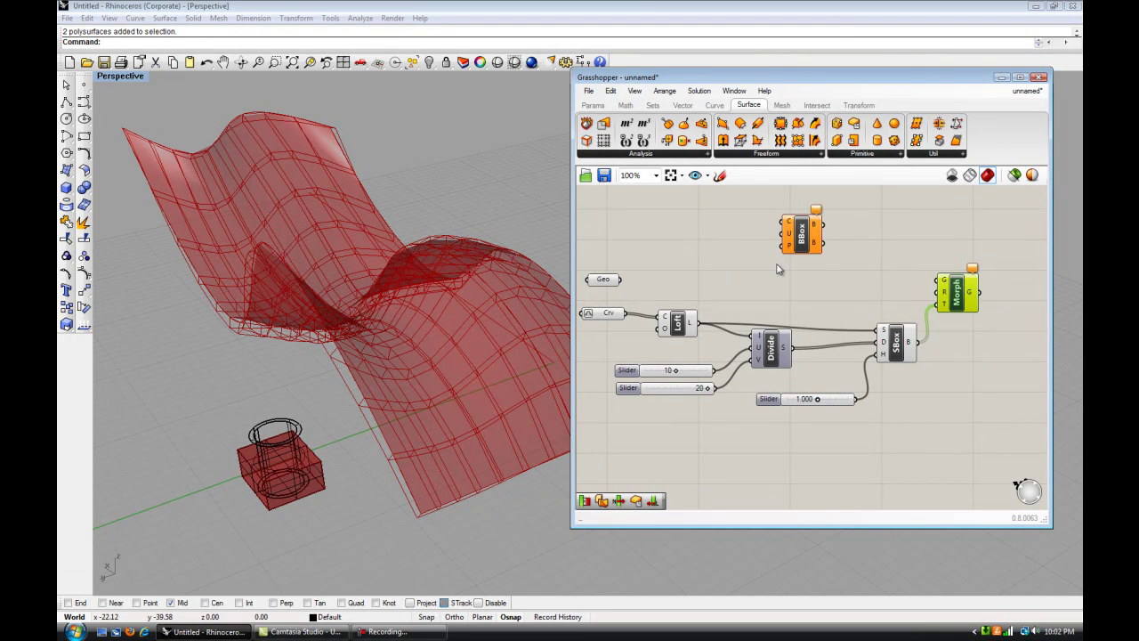
pyautogui.moveTo(794, 242); pyautogui.dragTo(800, 253)
pyautogui.moveTo(621, 280)
pyautogui.mouseDown()
pyautogui.moveTo(738, 234)
pyautogui.moveTo(789, 236)
pyautogui.moveTo(647, 253)
pyautogui.moveTo(608, 284)
pyautogui.mouseUp()
pyautogui.click(611, 285)
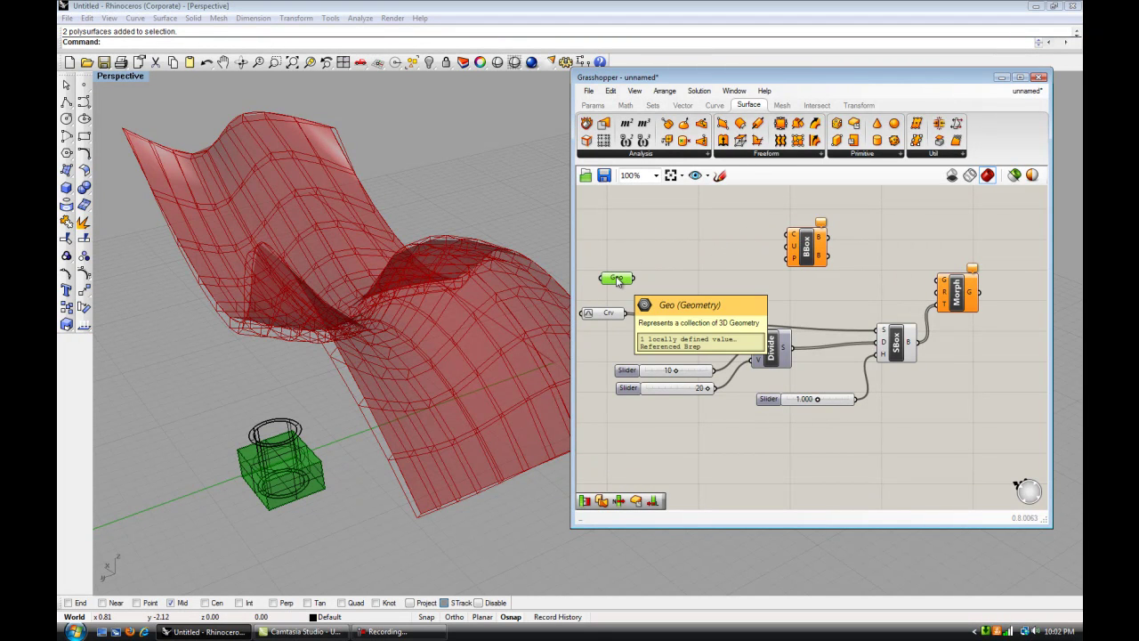
# Clear the referenced box from the Geometry parameter's values
pyautogui.rightClick(617, 281)
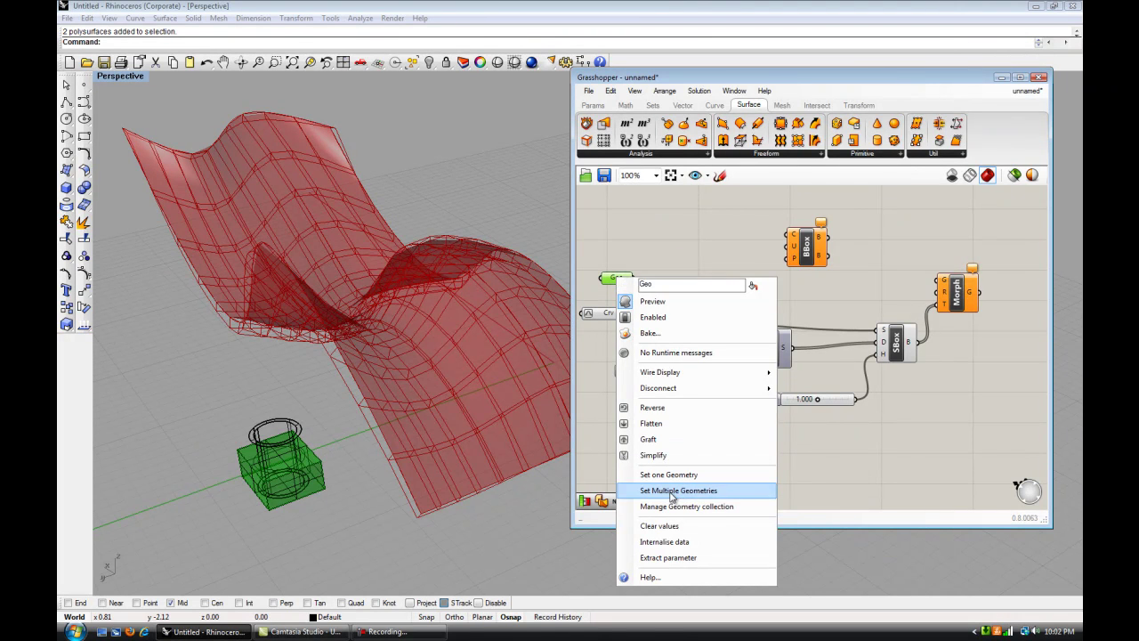
pyautogui.click(663, 526)
pyautogui.click(654, 273)
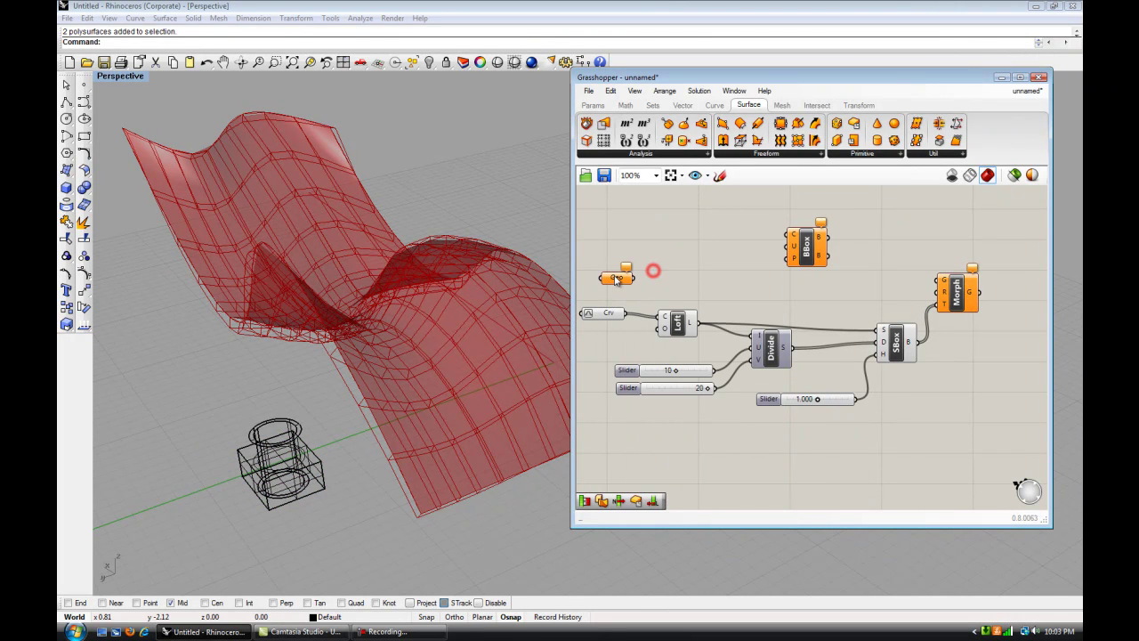
# Reference both the box and the tube solids from Rhino as multiple geometries in the Geometry parameter
pyautogui.rightClick(616, 280)
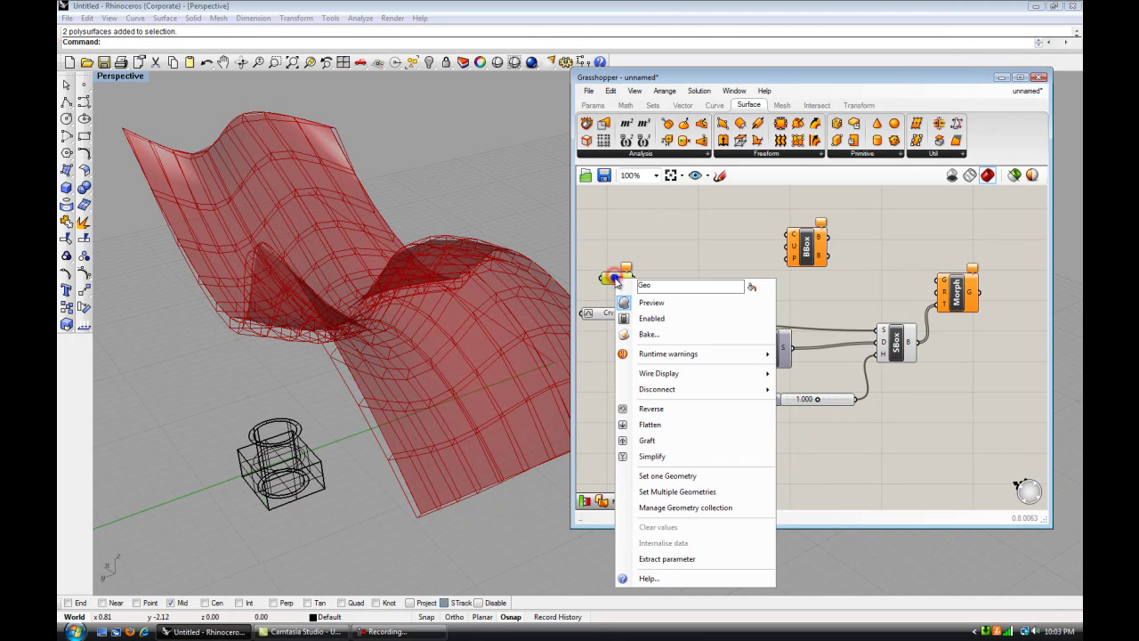
pyautogui.click(667, 492)
pyautogui.click(322, 474)
pyautogui.click(299, 429)
pyautogui.press('Return')
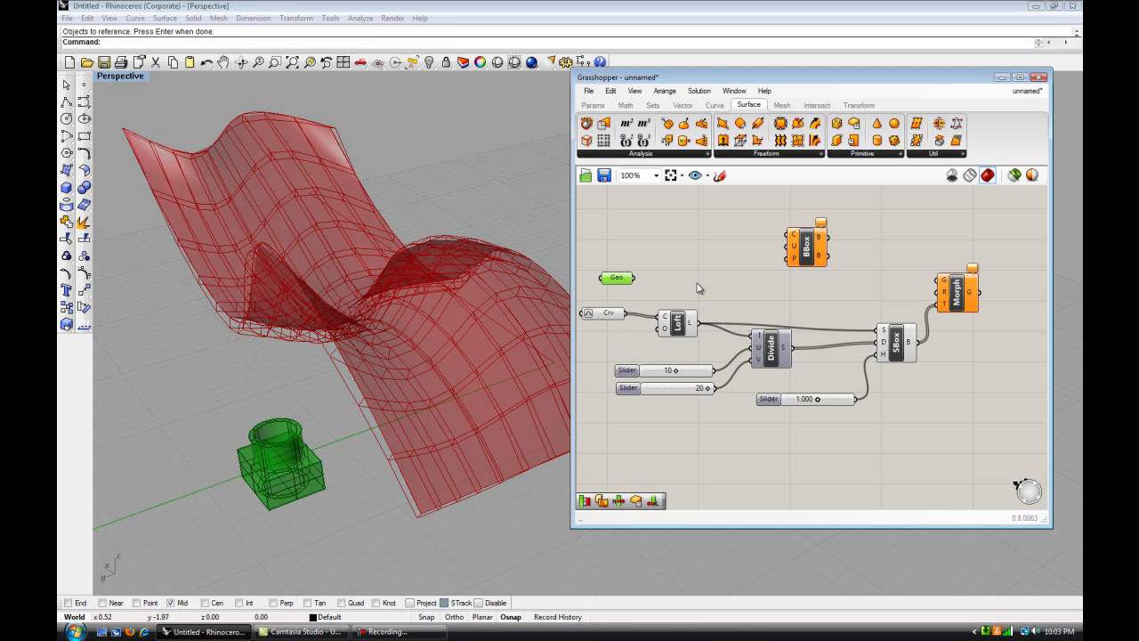
# Connect the Geometry parameter to the Bounding Box component's C input and inspect the bounding boxes around the two solids
pyautogui.moveTo(634, 279); pyautogui.dragTo(807, 259)
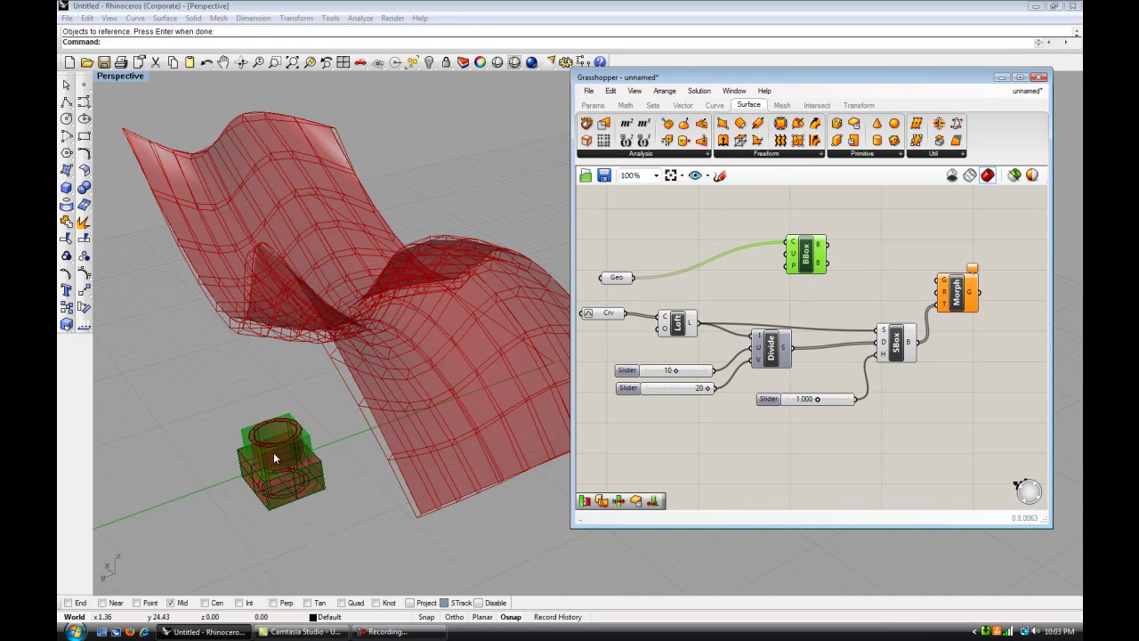
pyautogui.scroll(3, 347, 525)
pyautogui.moveTo(351, 529); pyautogui.dragTo(283, 480, button='right')
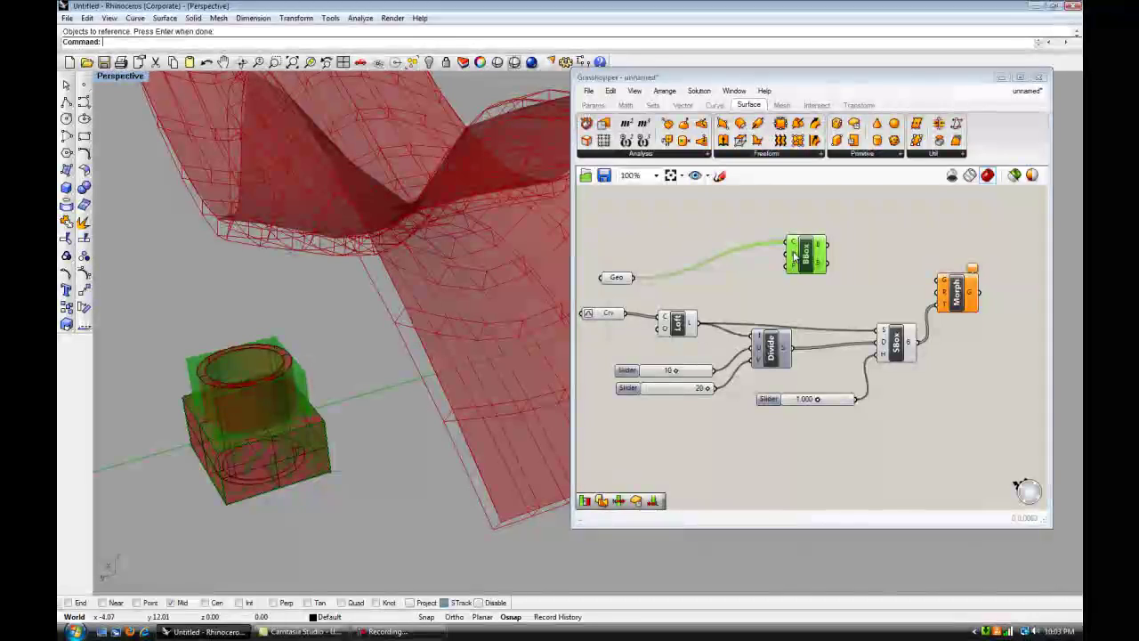
# Set the Bounding Box component's U input to True so that one box encloses both solids
pyautogui.moveTo(807, 256); pyautogui.dragTo(787, 258)
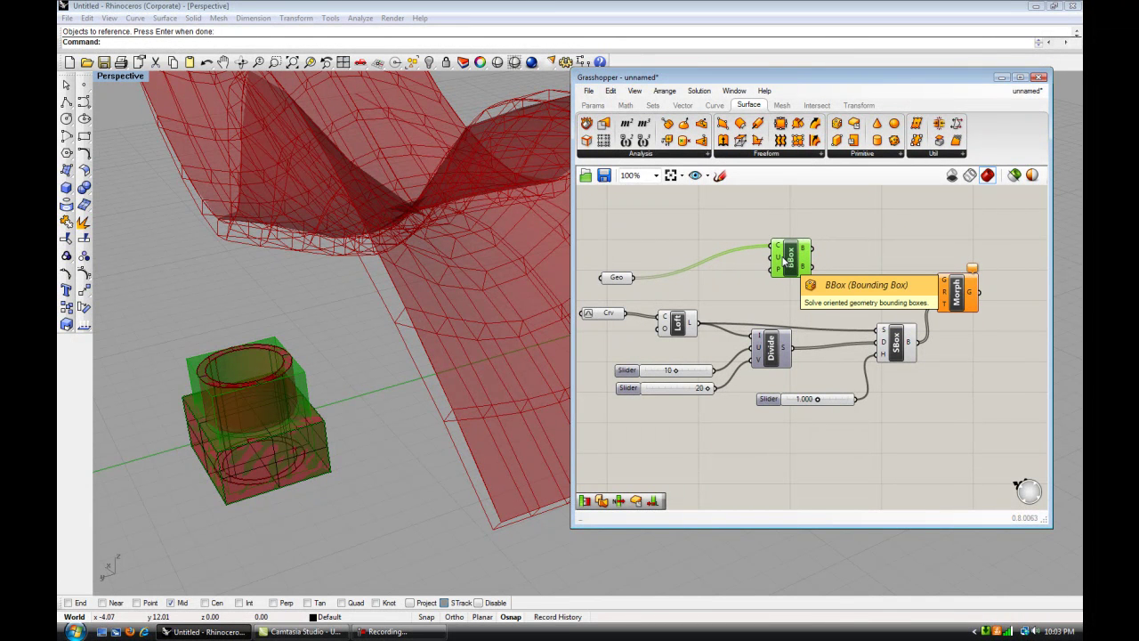
pyautogui.rightClick(779, 260)
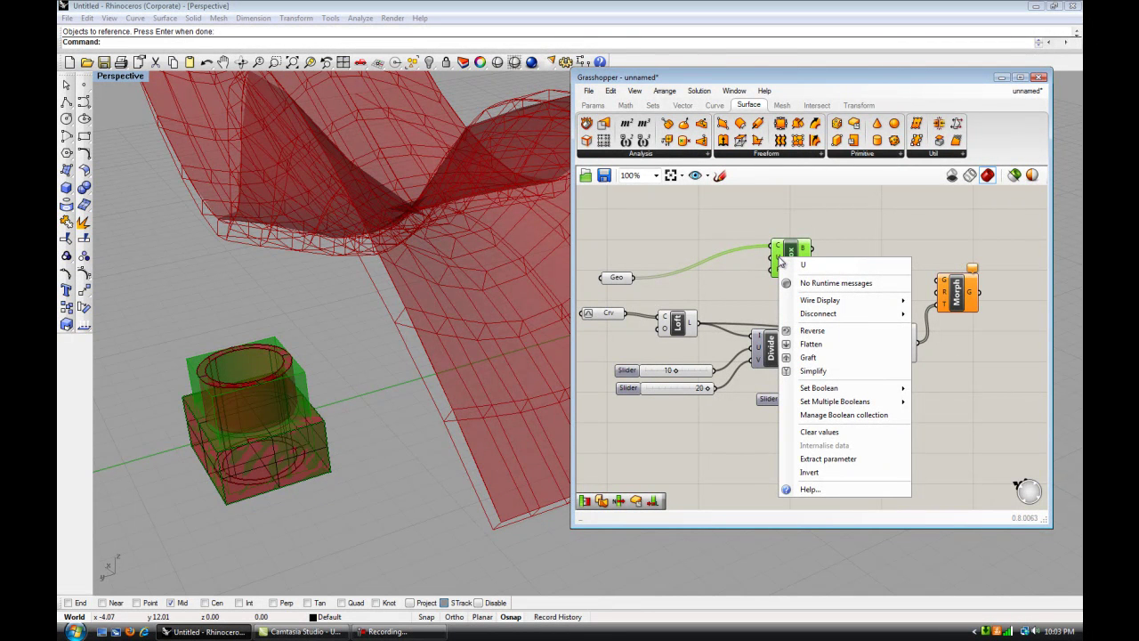
pyautogui.moveTo(841, 390)
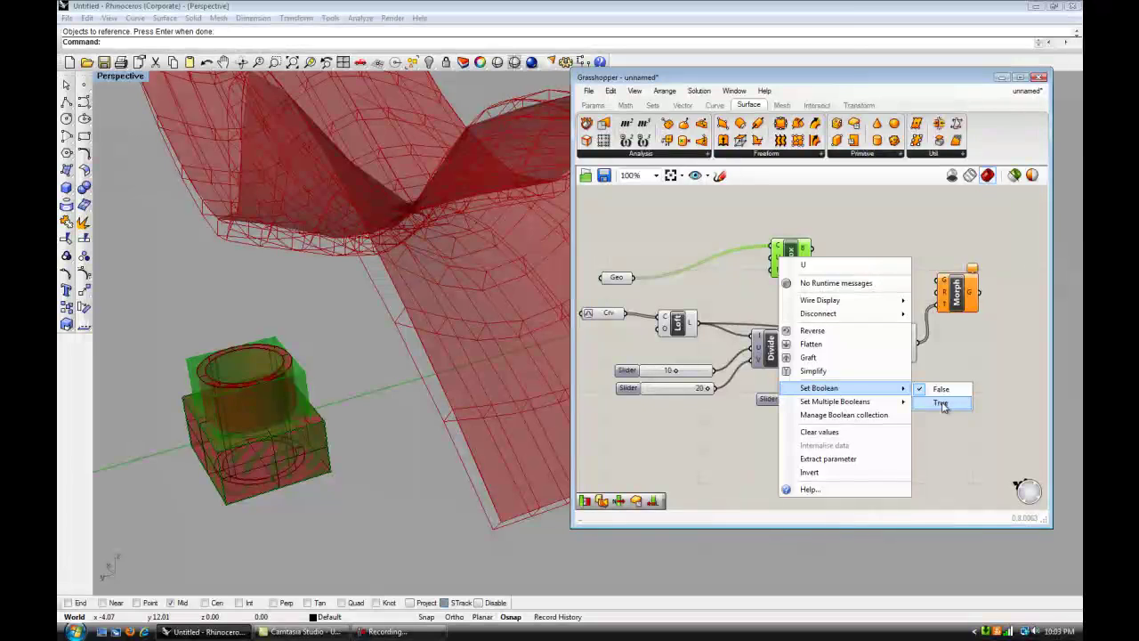
pyautogui.click(941, 403)
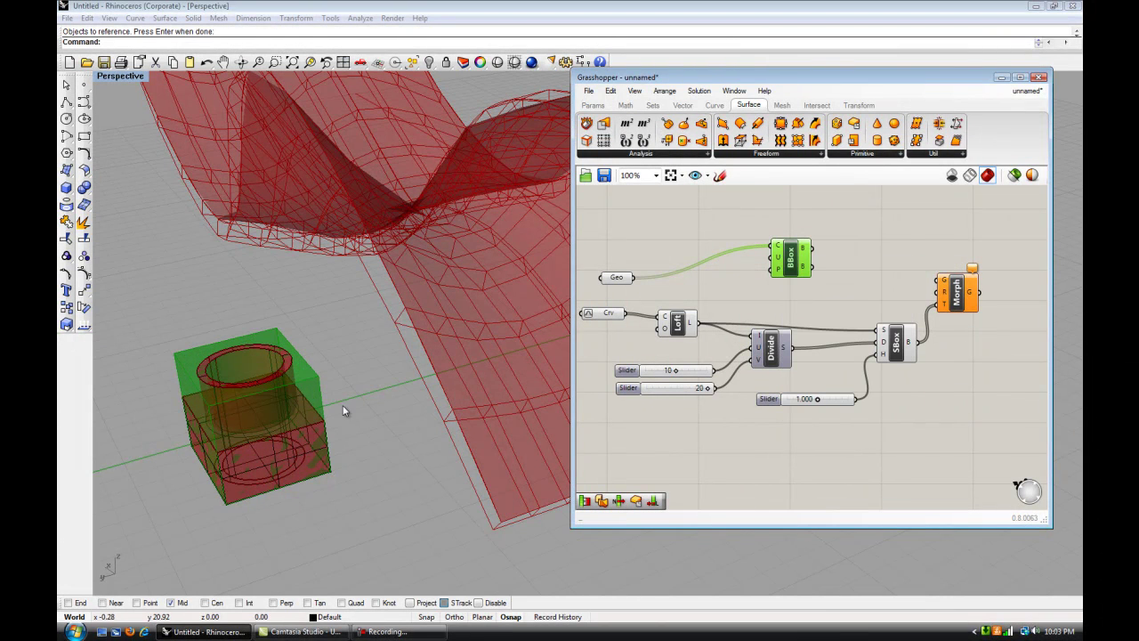
pyautogui.click(368, 437)
pyautogui.moveTo(368, 437); pyautogui.dragTo(379, 431, button='right')
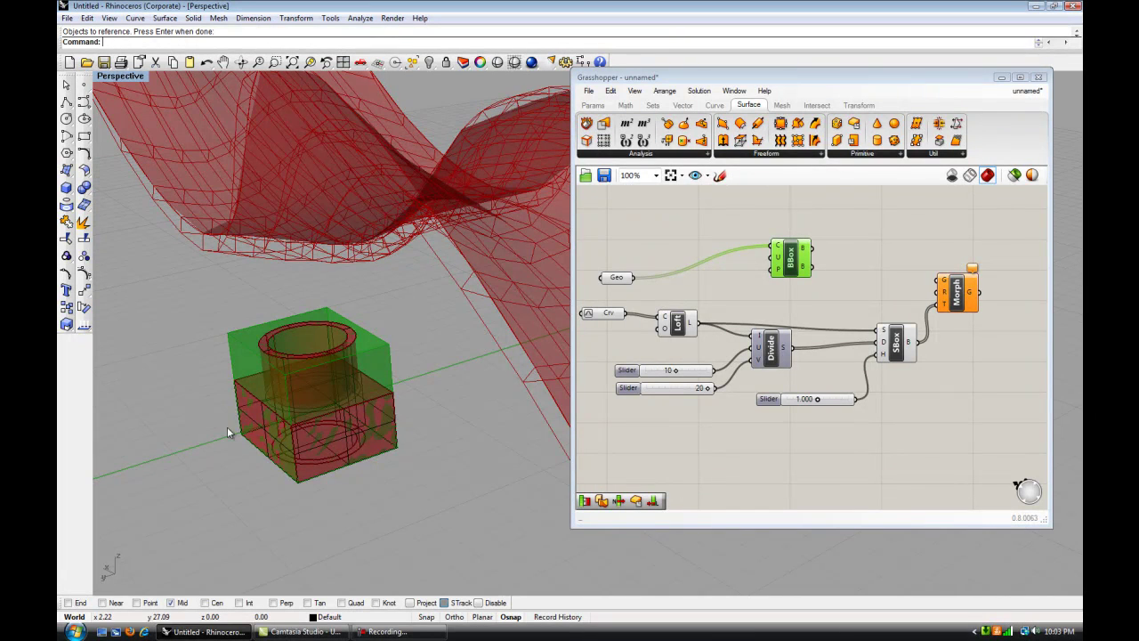
pyautogui.moveTo(363, 410); pyautogui.dragTo(432, 405, button='right')
# Wire the Bounding Box's first B output to Box Morph's R input and the Geometry parameter to its G input
pyautogui.moveTo(795, 262); pyautogui.dragTo(939, 298)
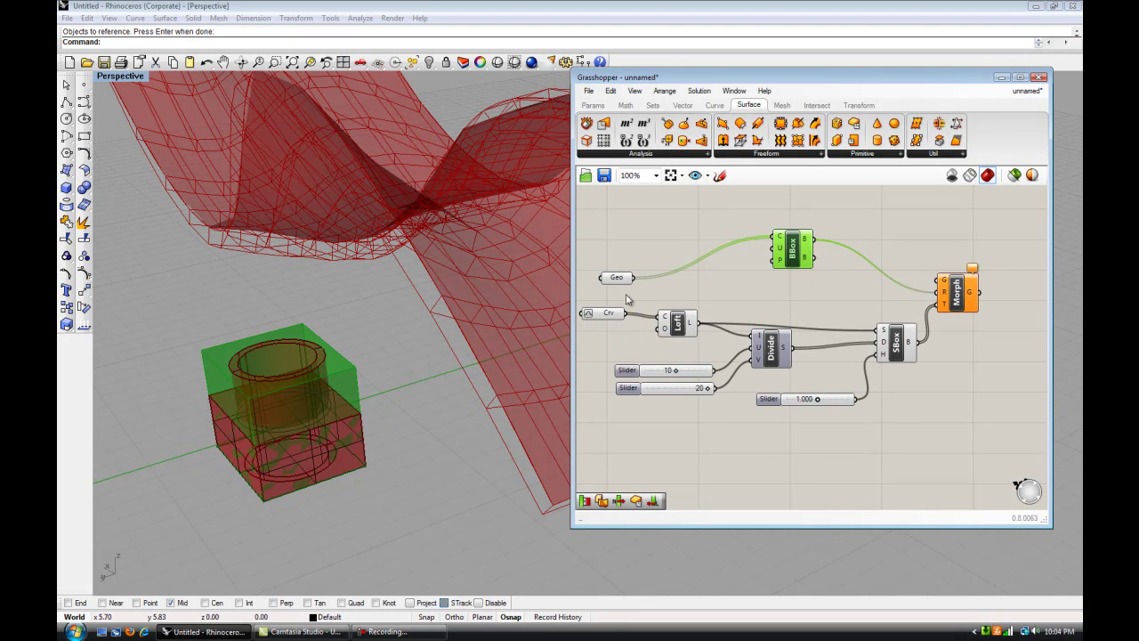
pyautogui.moveTo(633, 277); pyautogui.dragTo(937, 282)
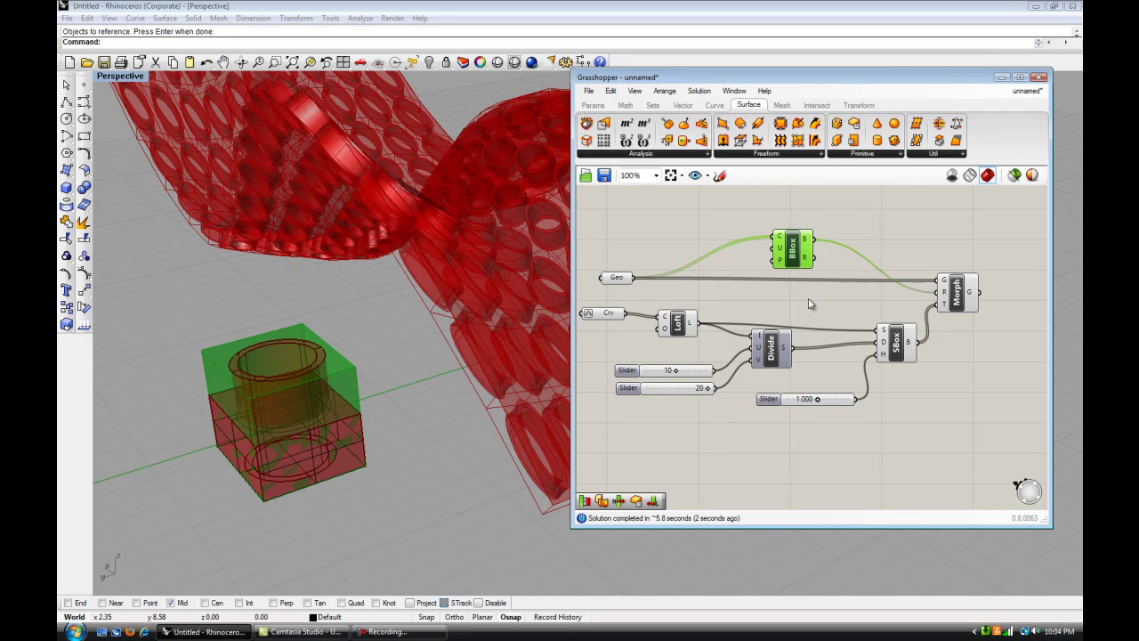
pyautogui.moveTo(377, 320); pyautogui.dragTo(253, 359, button='right')
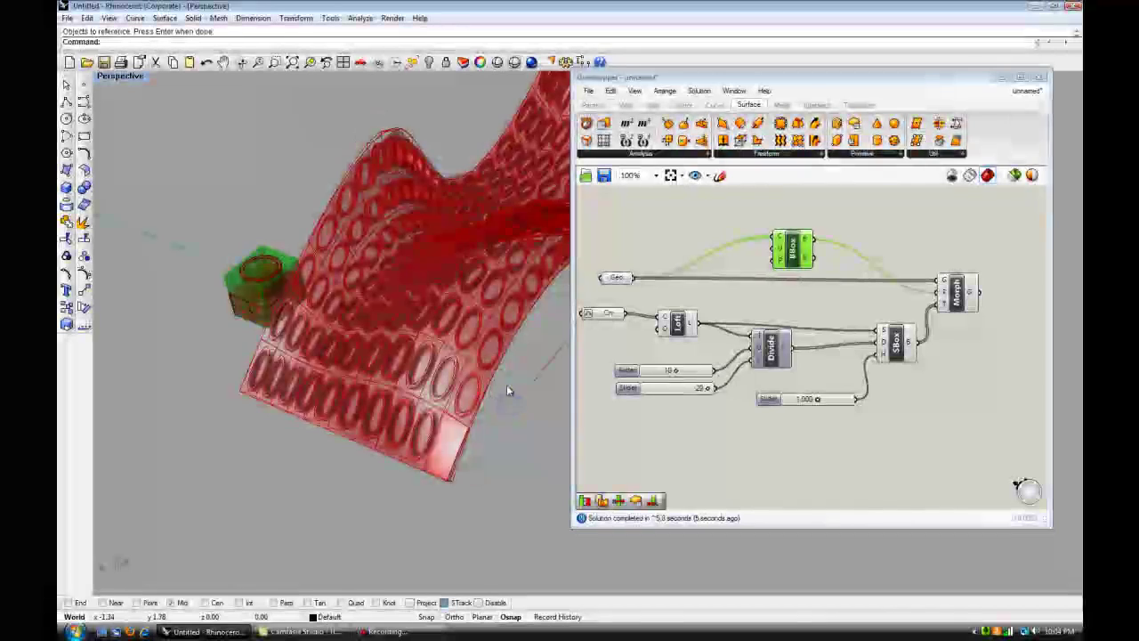
pyautogui.moveTo(528, 330); pyautogui.dragTo(406, 406, button='right')
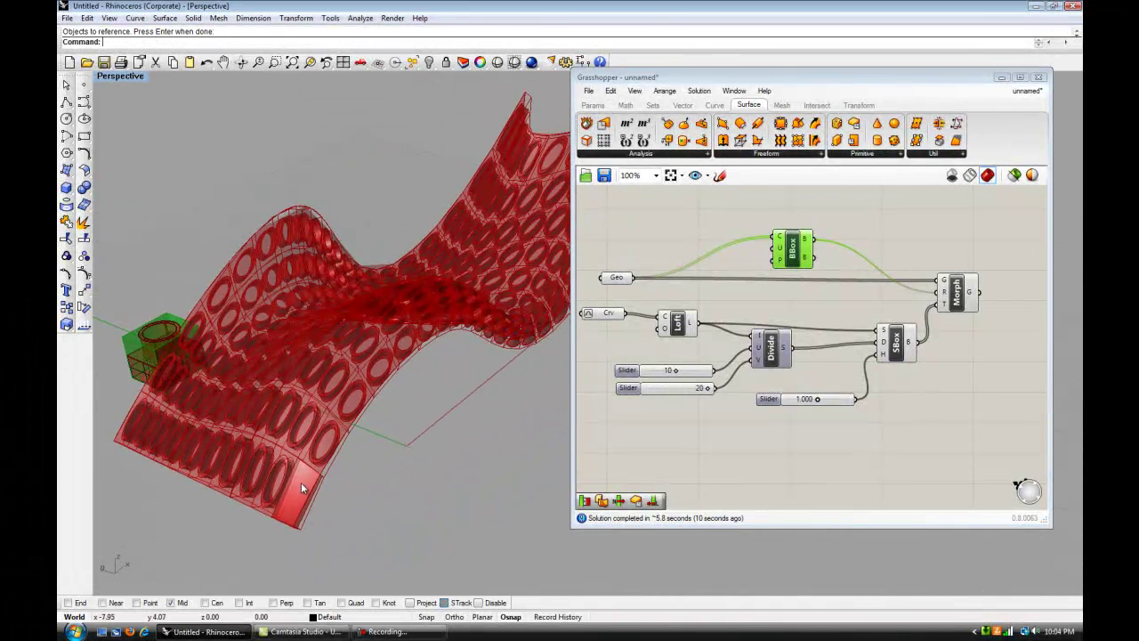
pyautogui.scroll(3, 301, 482)
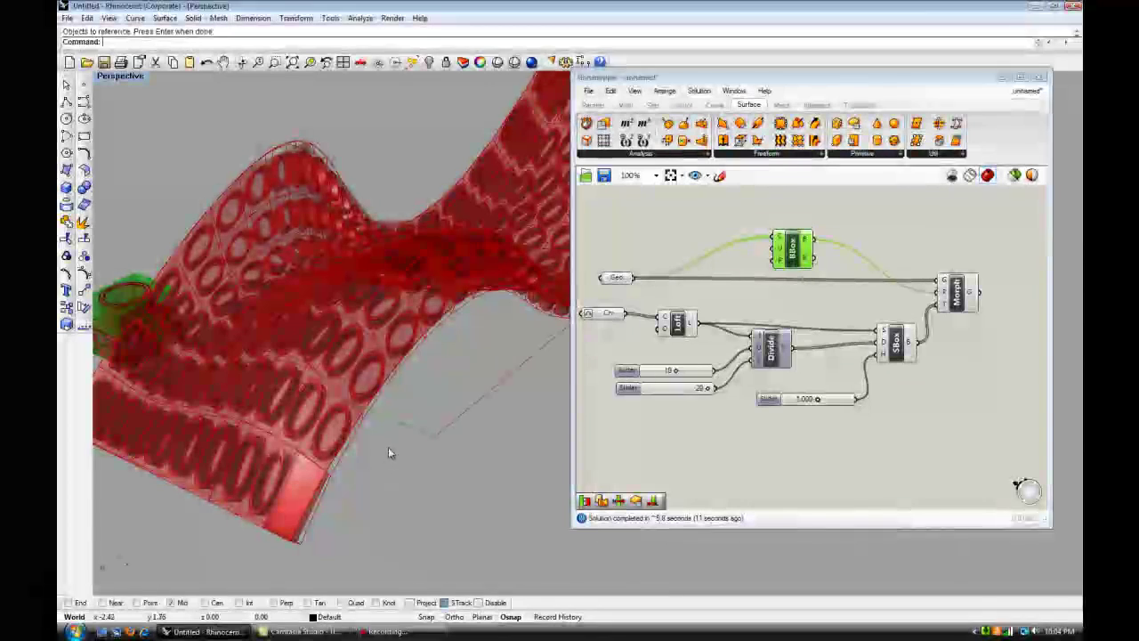
pyautogui.moveTo(389, 453); pyautogui.dragTo(388, 445, button='right')
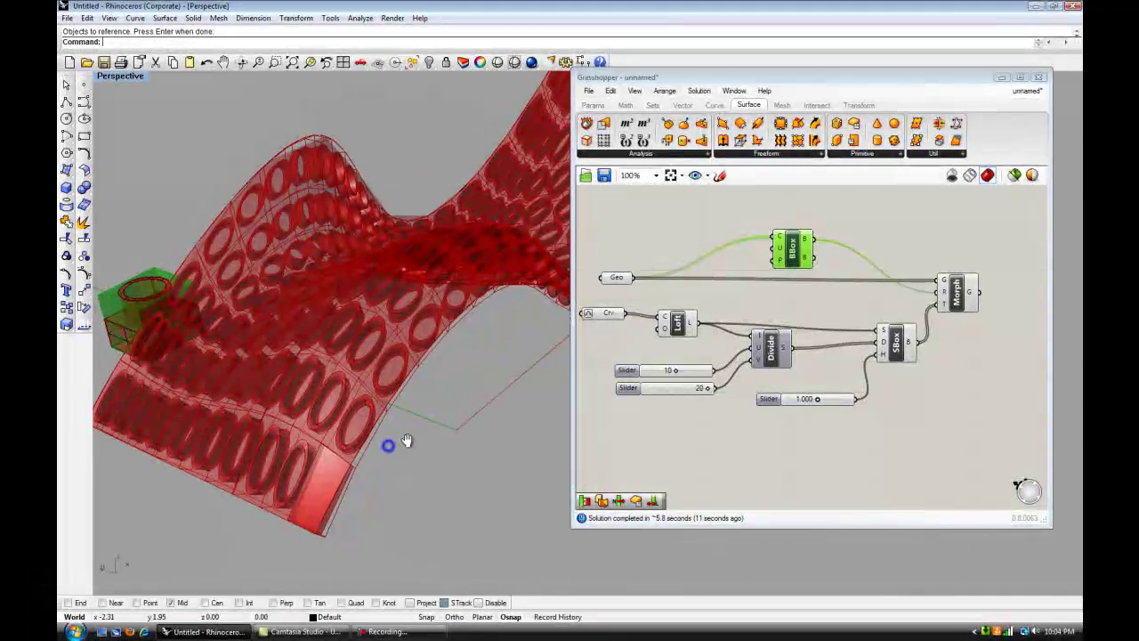
# Highlight the Box Morph and Surface Box components alternately to compare the morphed solids with the target boxes
pyautogui.click(958, 297)
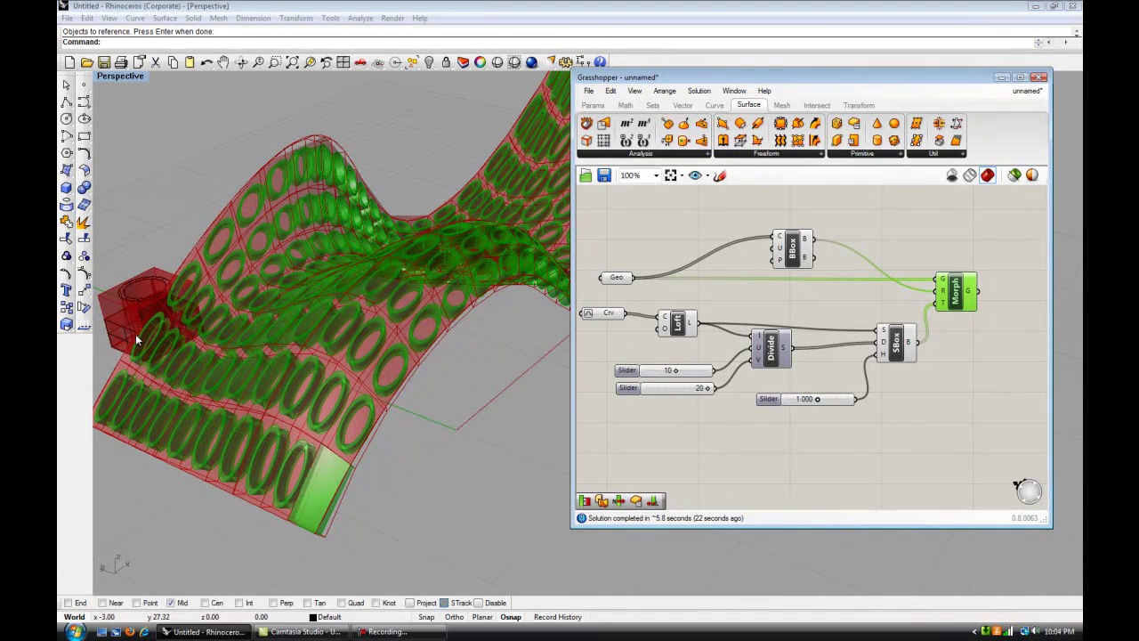
pyautogui.click(898, 347)
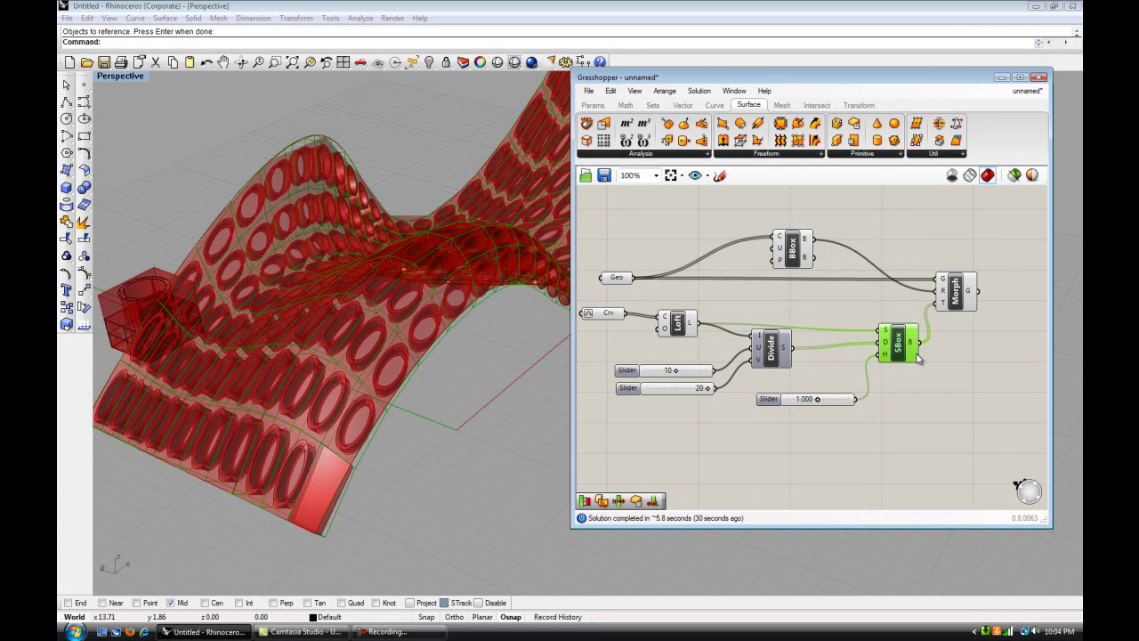
pyautogui.moveTo(901, 348); pyautogui.dragTo(893, 346)
pyautogui.click(955, 294)
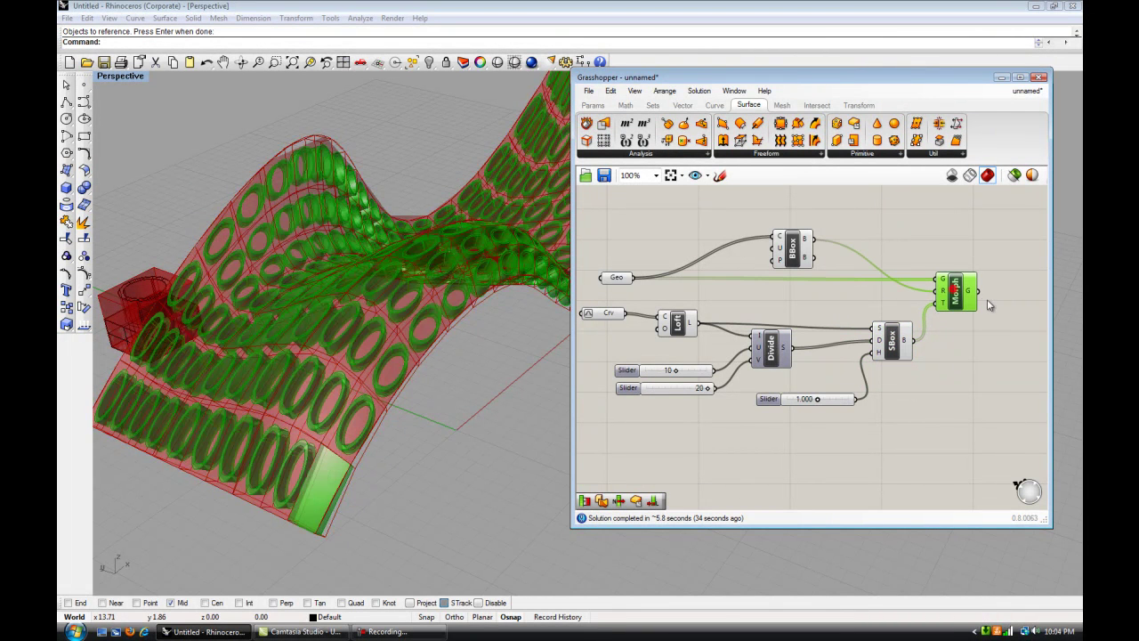
pyautogui.moveTo(956, 294); pyautogui.dragTo(962, 285)
# Set Box Morph's data matching to Cross reference and clear the component selection
pyautogui.rightClick(961, 286)
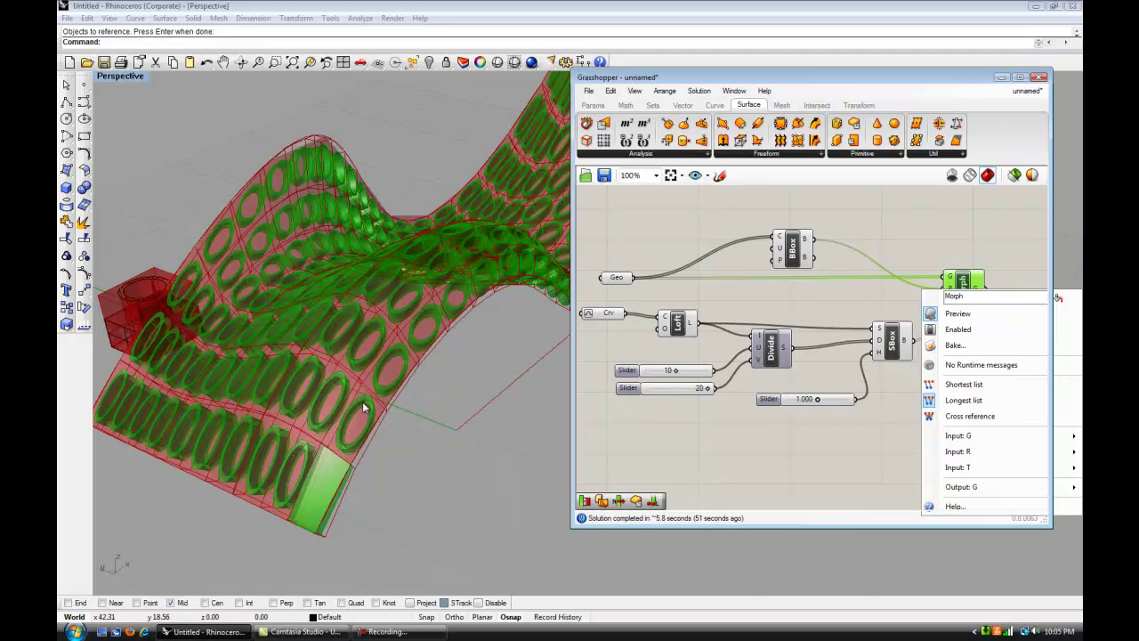
pyautogui.click(138, 301)
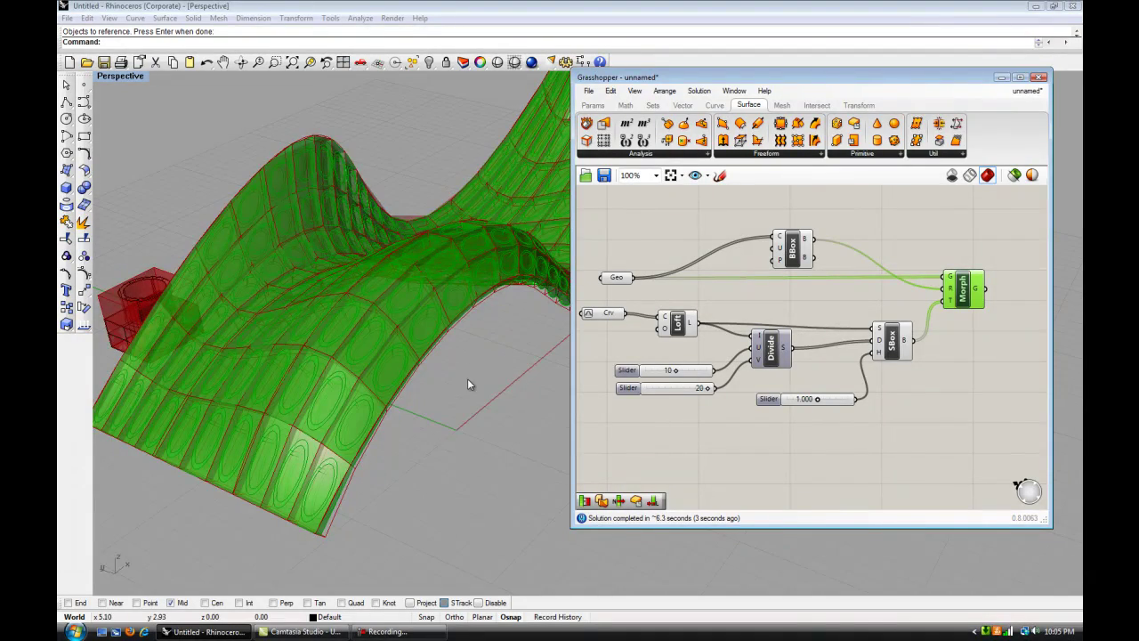
pyautogui.moveTo(445, 489); pyautogui.dragTo(397, 395, button='right')
pyautogui.click(968, 237)
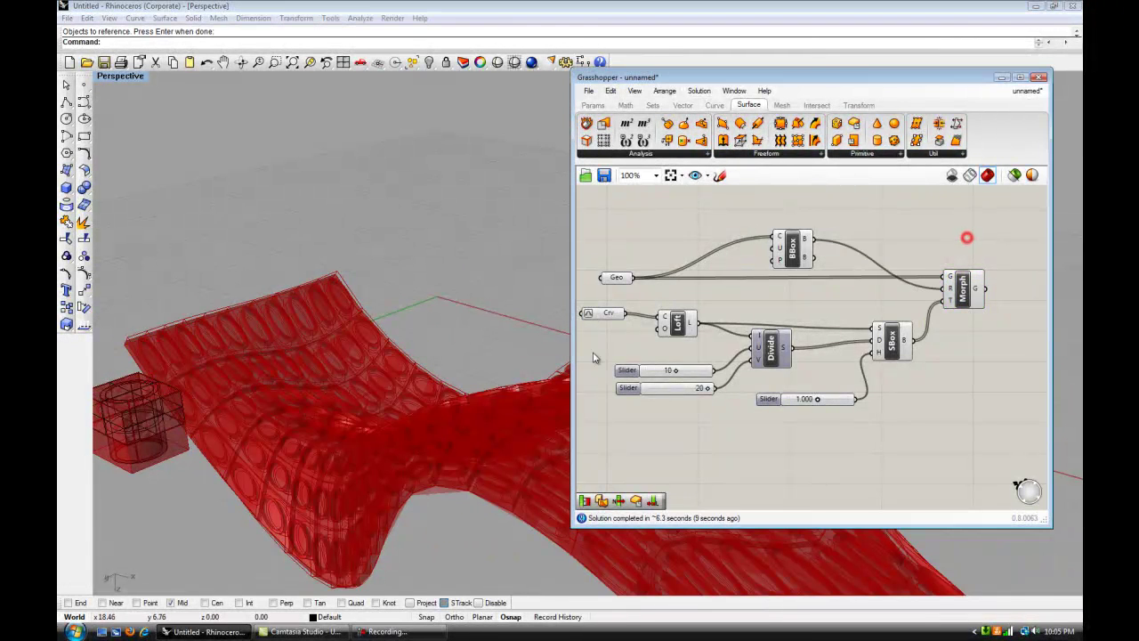
# Increase the Surface Box height slider to 1.704 and check the thicker morphed surface from several angles
pyautogui.scroll(1, 817, 383)
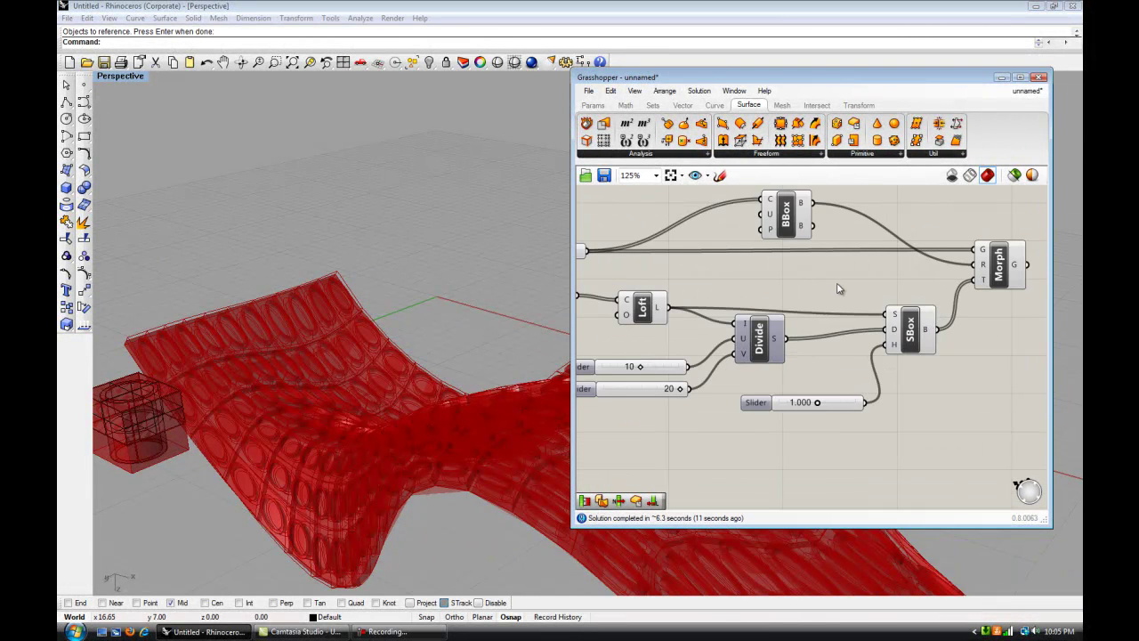
pyautogui.moveTo(552, 368); pyautogui.dragTo(460, 397, button='right')
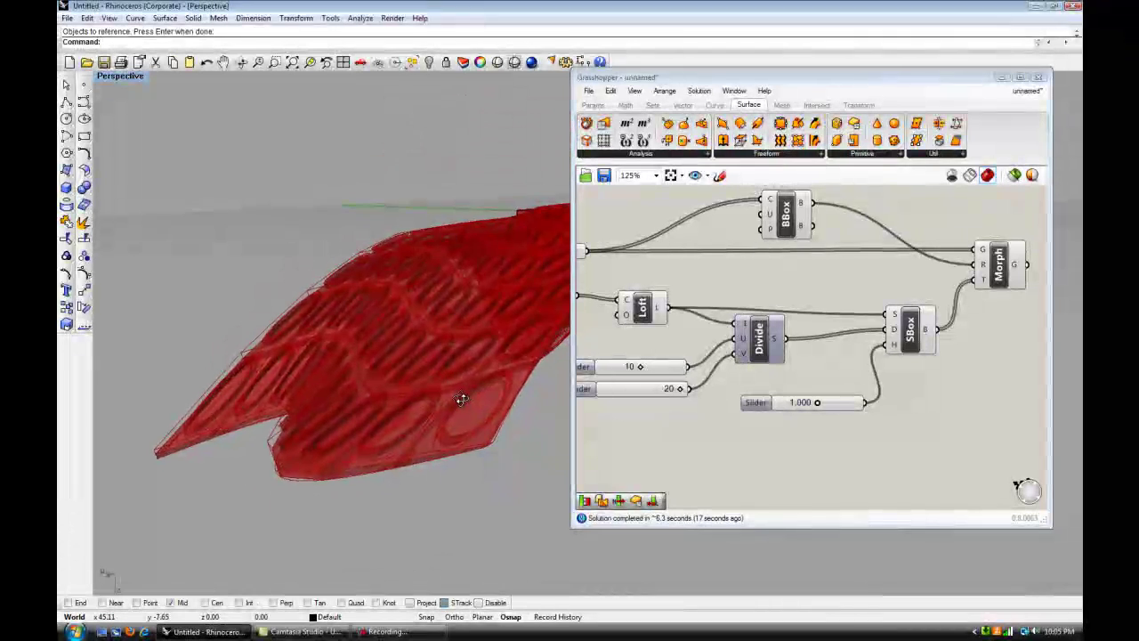
pyautogui.click(820, 406)
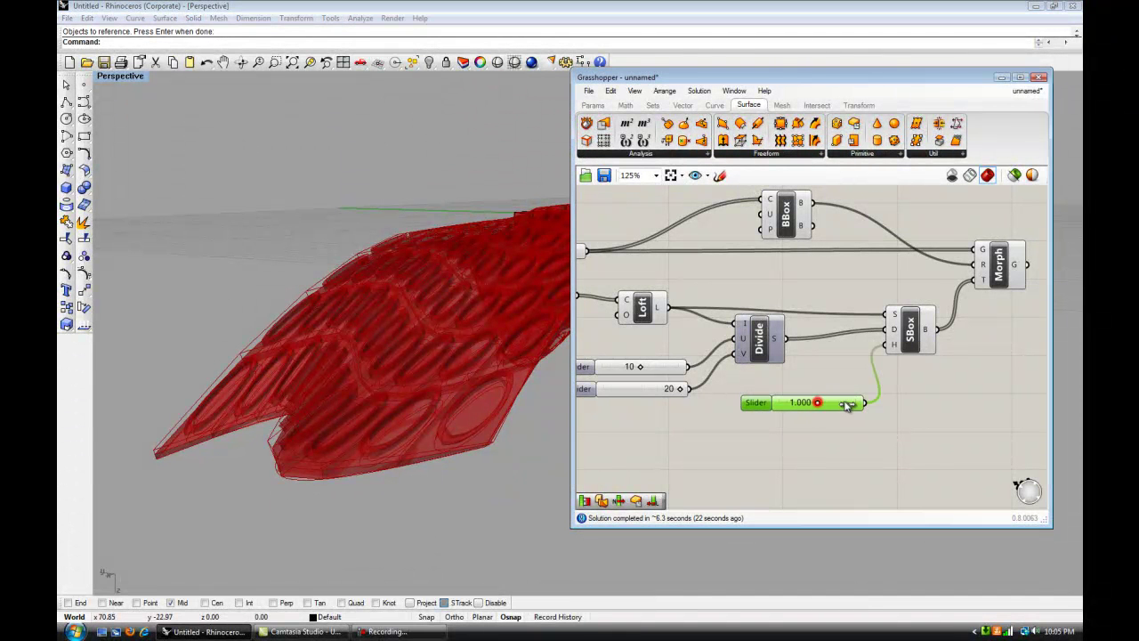
pyautogui.moveTo(850, 405); pyautogui.dragTo(850, 409)
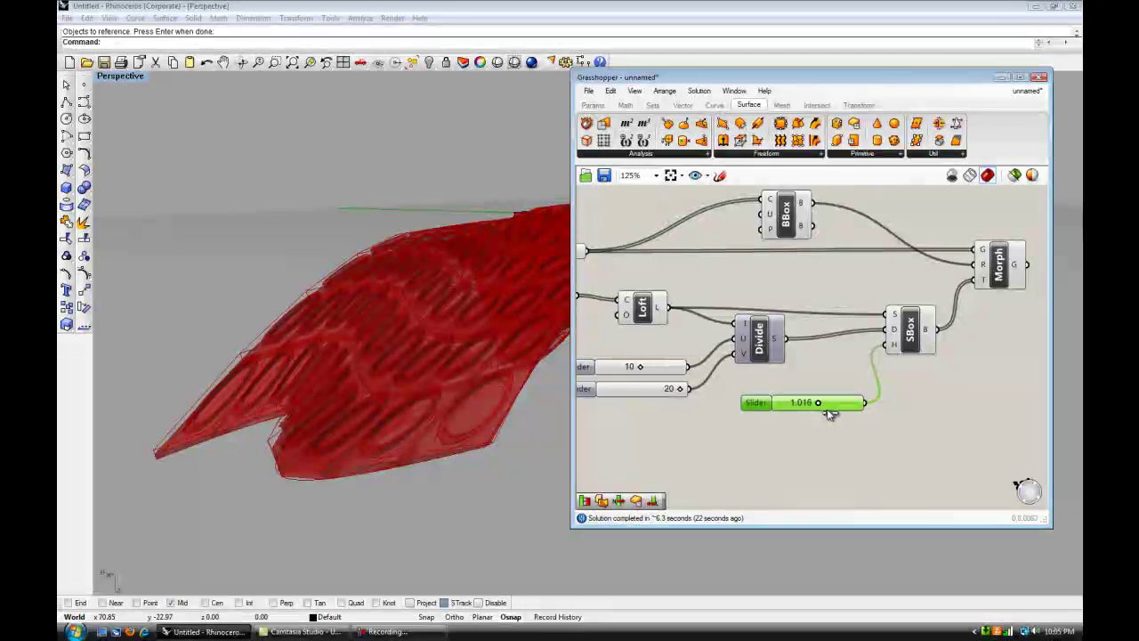
pyautogui.moveTo(817, 403); pyautogui.dragTo(819, 405)
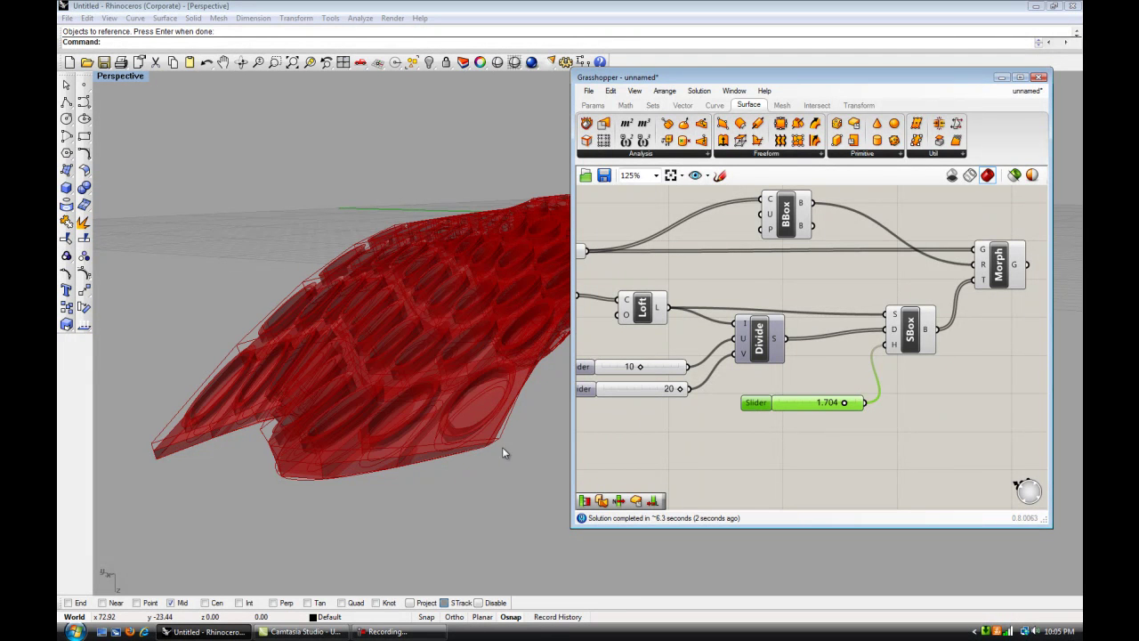
pyautogui.moveTo(520, 442); pyautogui.dragTo(407, 317, button='right')
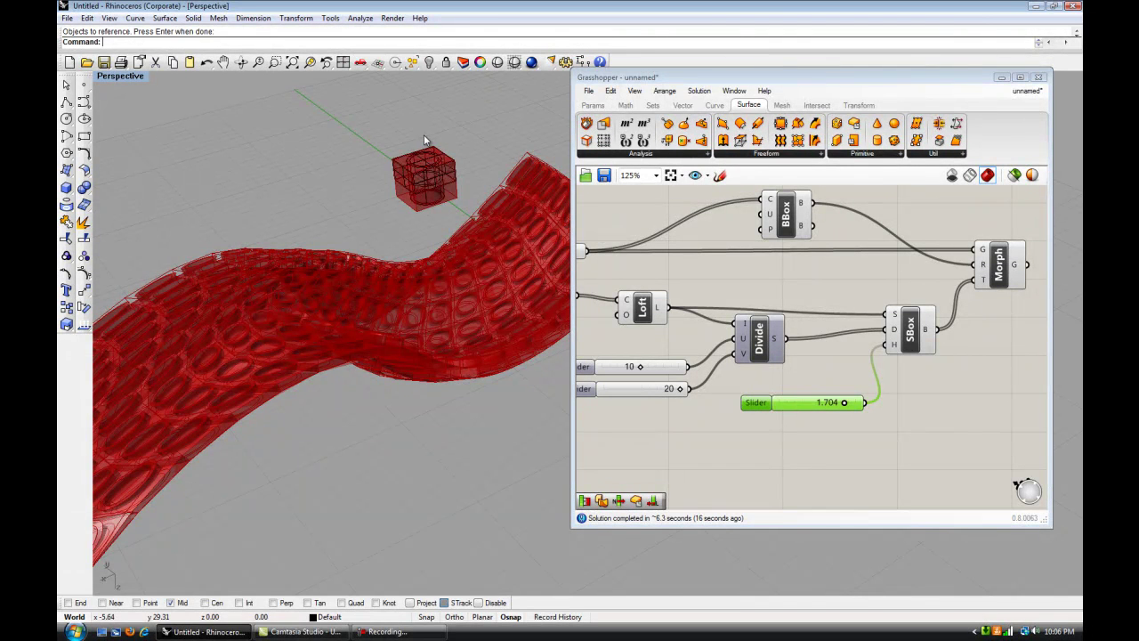
# Select the Bounding Box, Surface Box and Box Morph components in turn to review each one's geometry in the viewport
pyautogui.moveTo(787, 221); pyautogui.dragTo(781, 220)
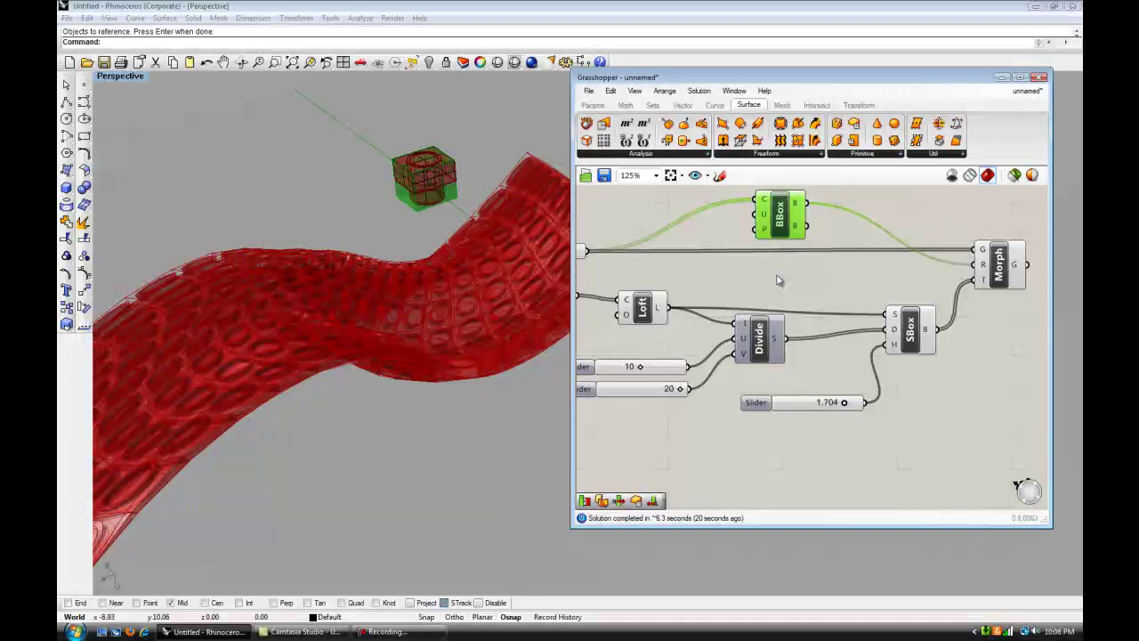
pyautogui.moveTo(912, 341); pyautogui.dragTo(919, 335)
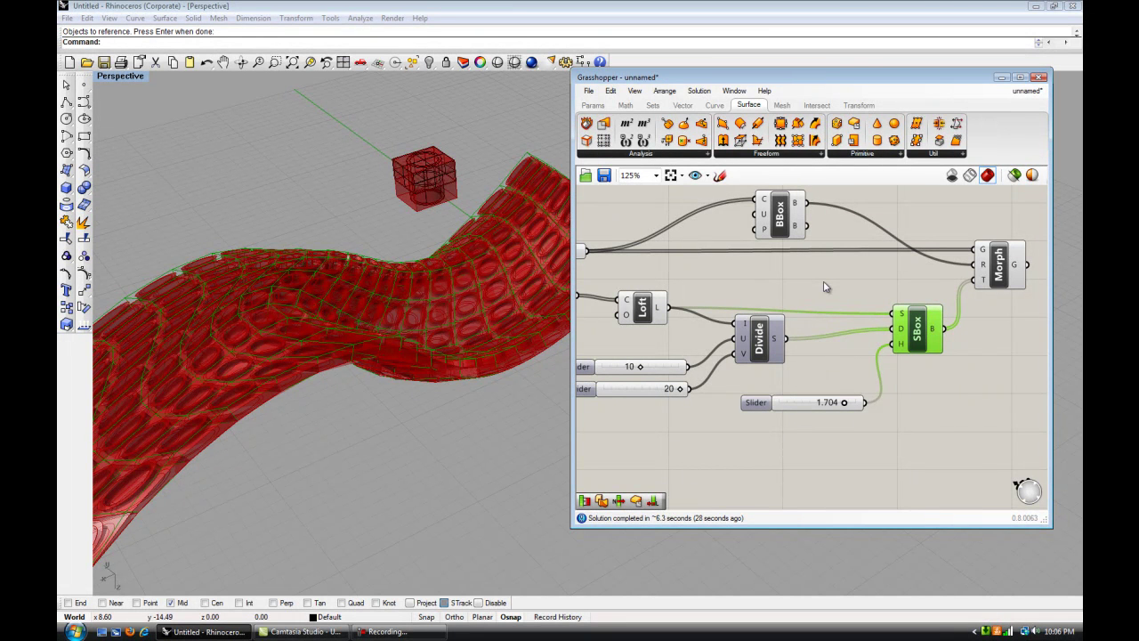
pyautogui.moveTo(1005, 270); pyautogui.dragTo(1004, 280)
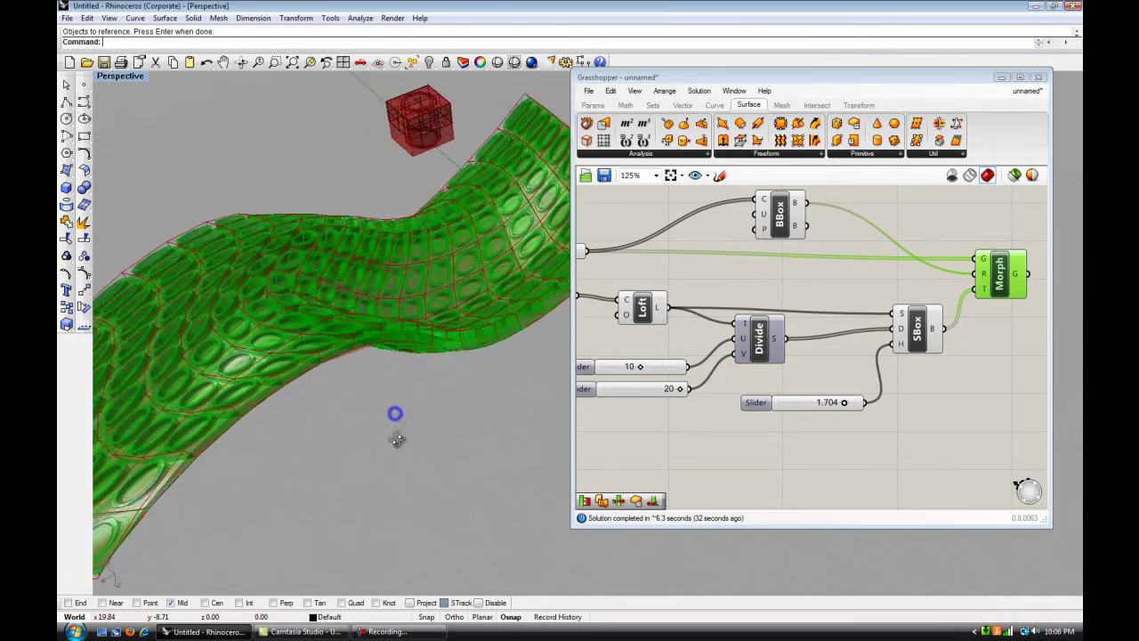